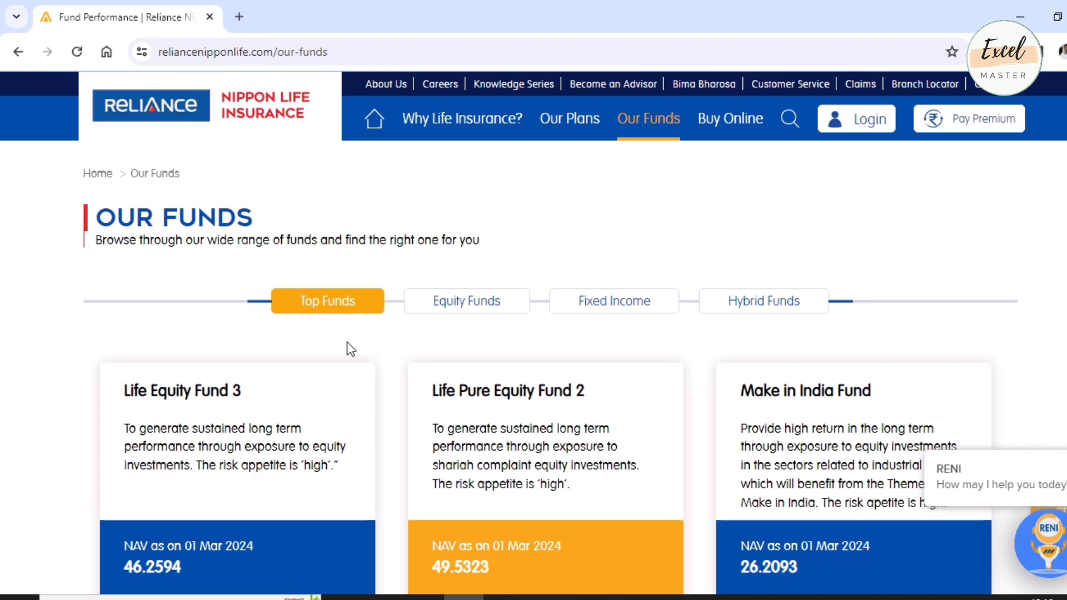
Examine the fund cards and their NAV figures on the Our Funds page
scroll(347, 349, "down", 3)
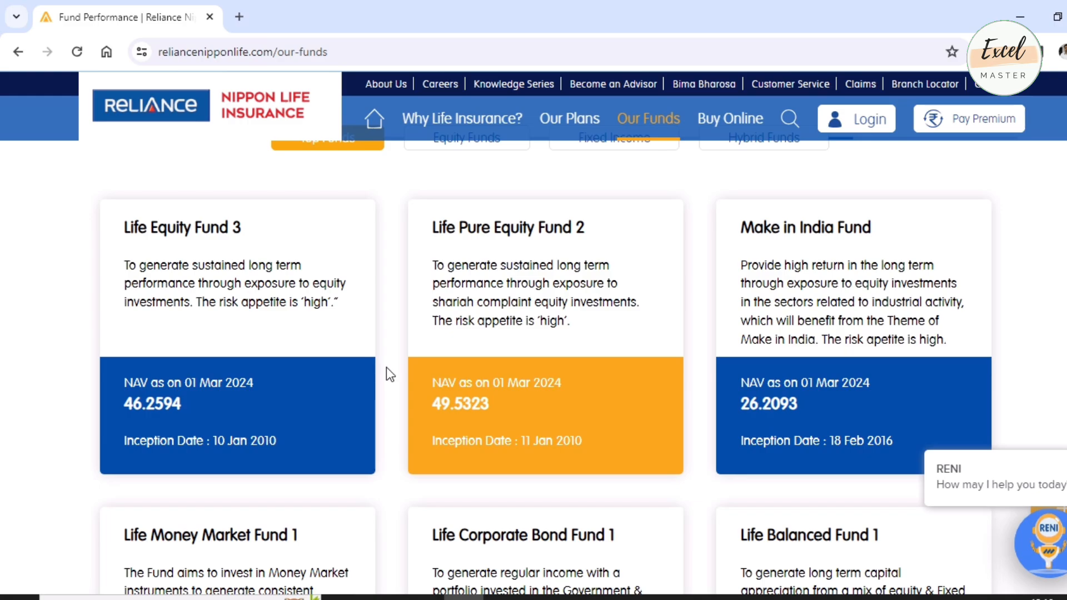
double_click(177, 228)
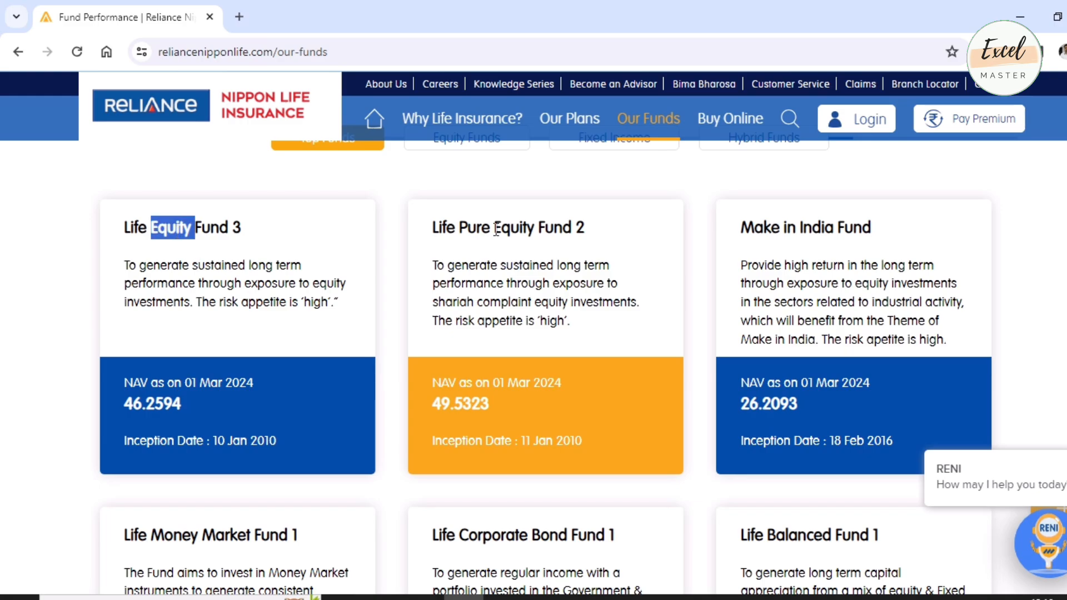
double_click(515, 227)
double_click(469, 408)
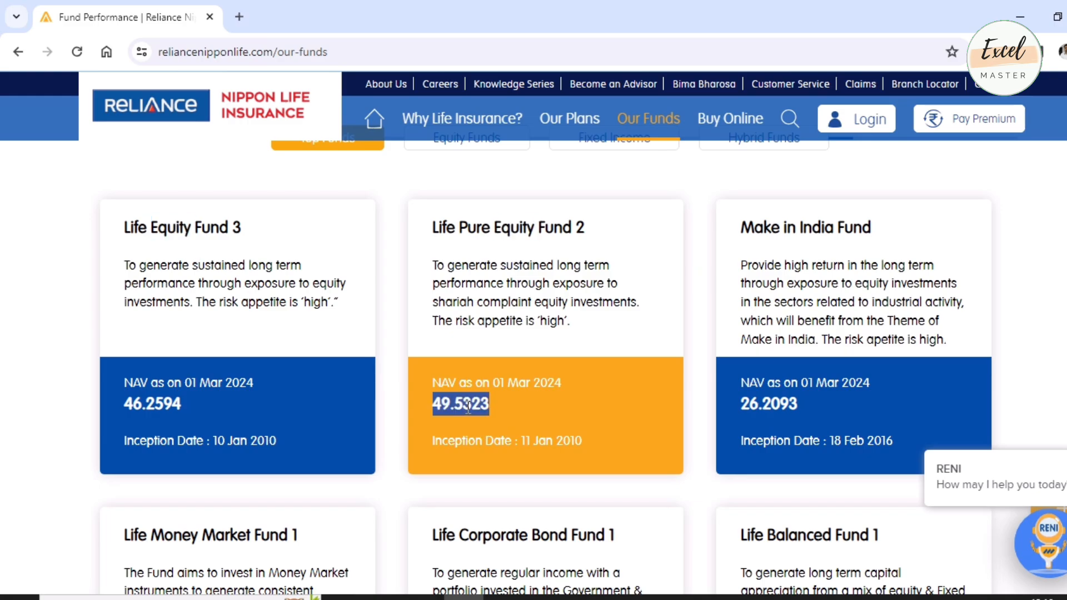
scroll(568, 400, "down", 3)
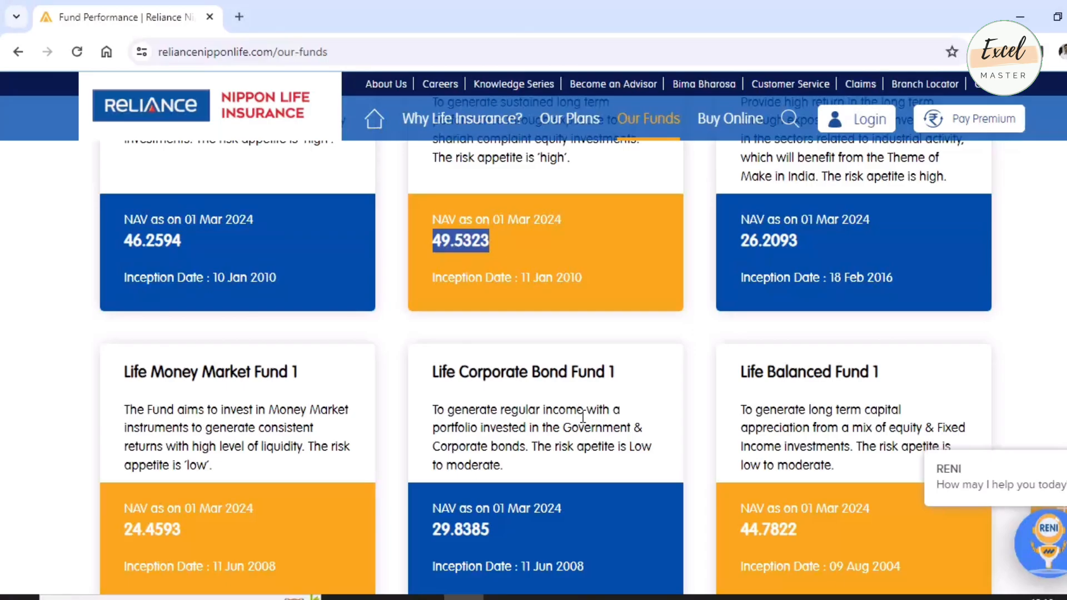
scroll(585, 415, "up", 2)
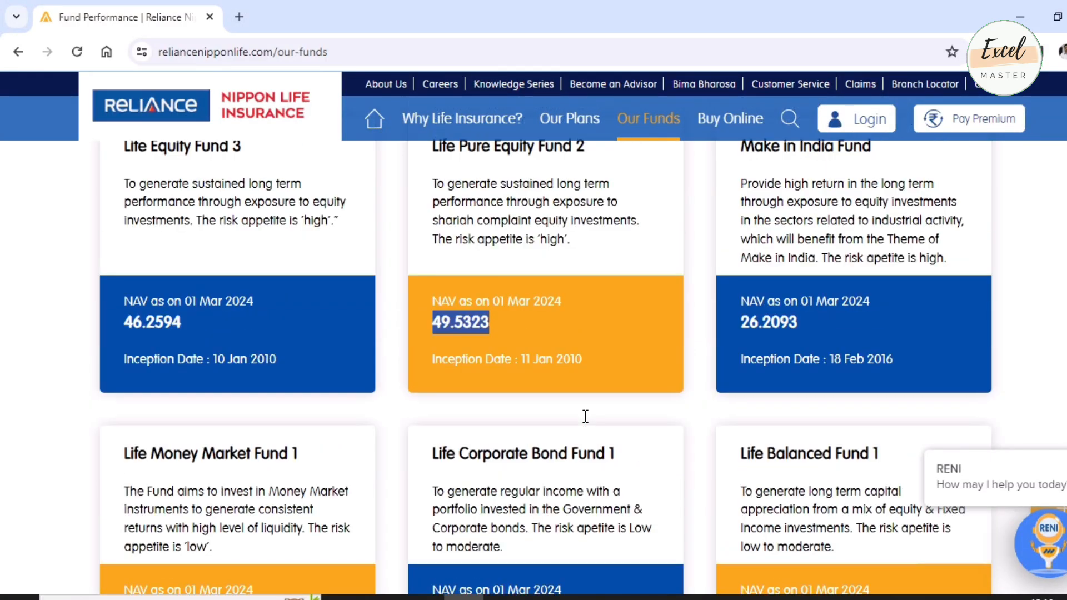
left_click(176, 321)
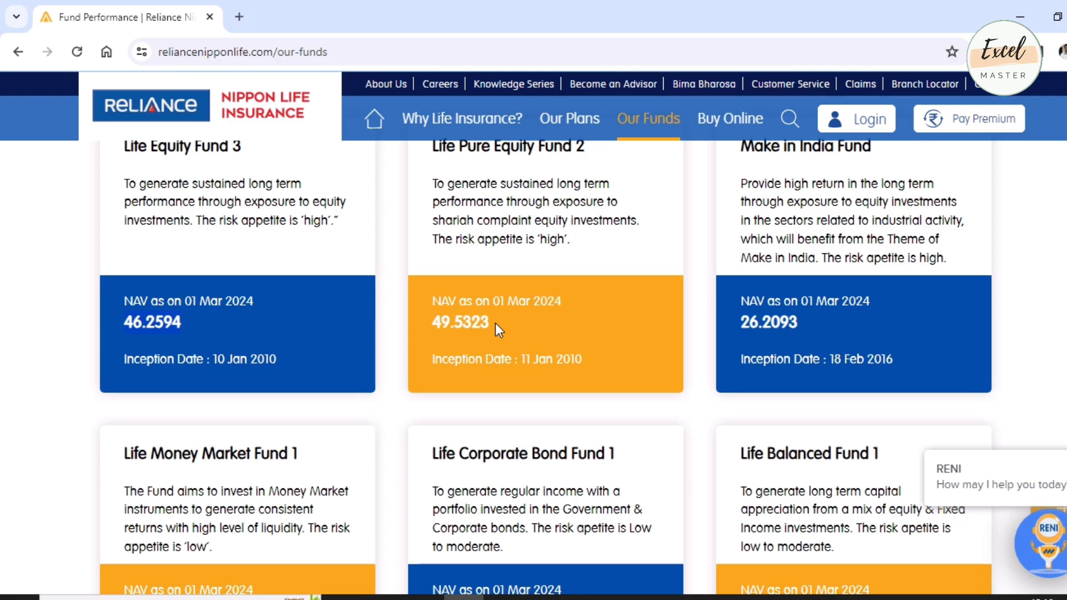
scroll(507, 345, "up", 1)
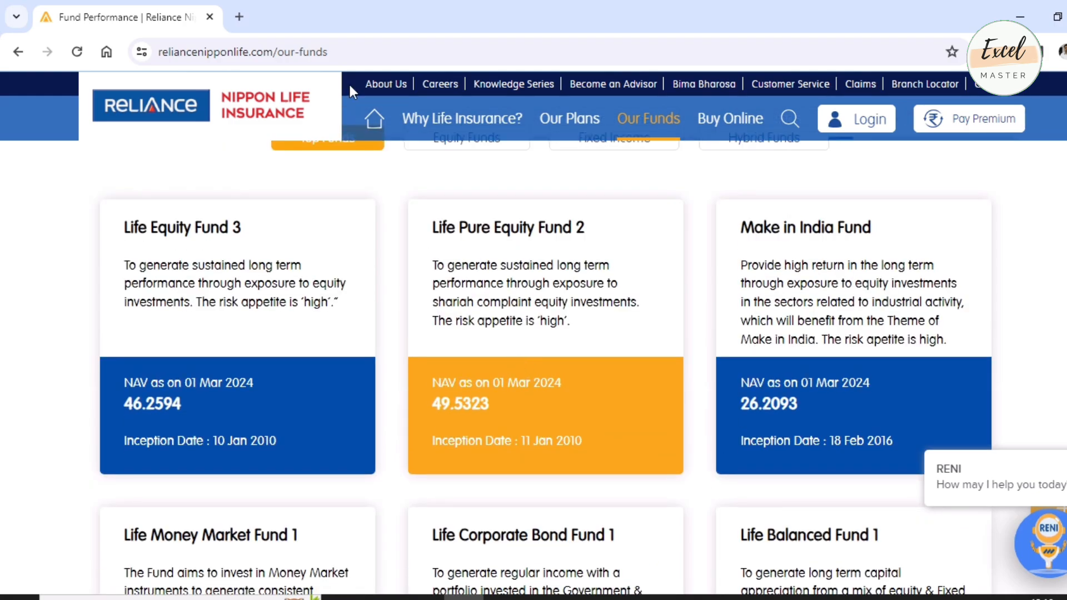
left_click(353, 52)
key("ctrl+c")
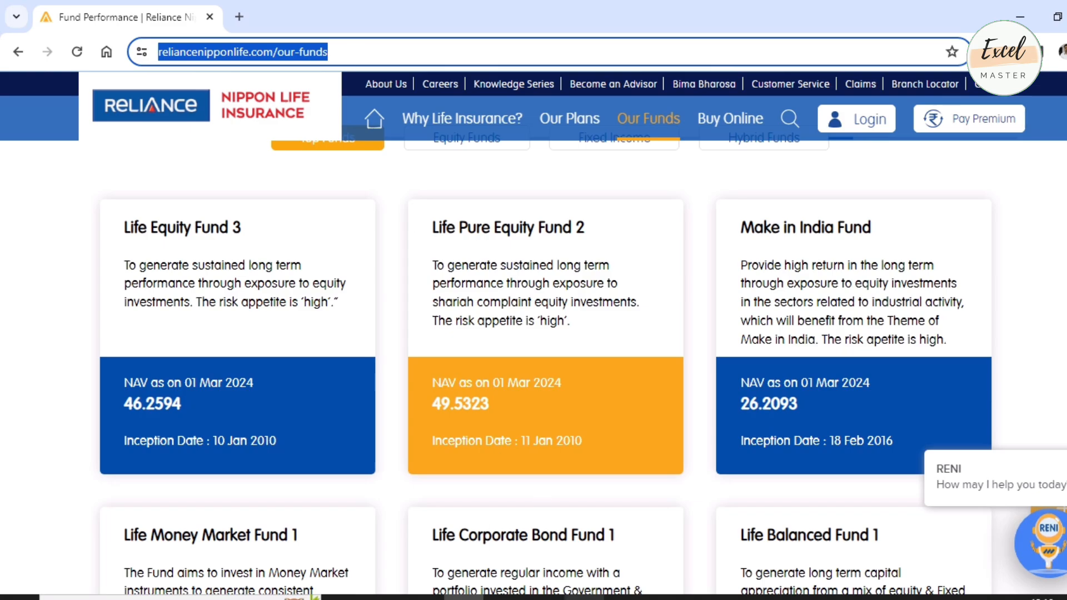
key("alt+Tab")
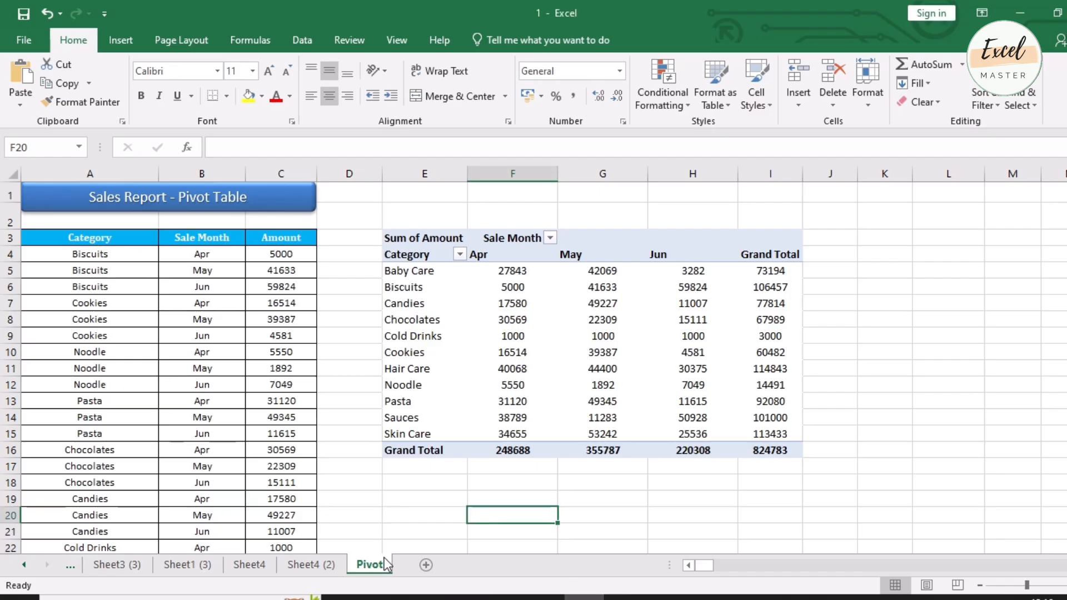
left_click(303, 40)
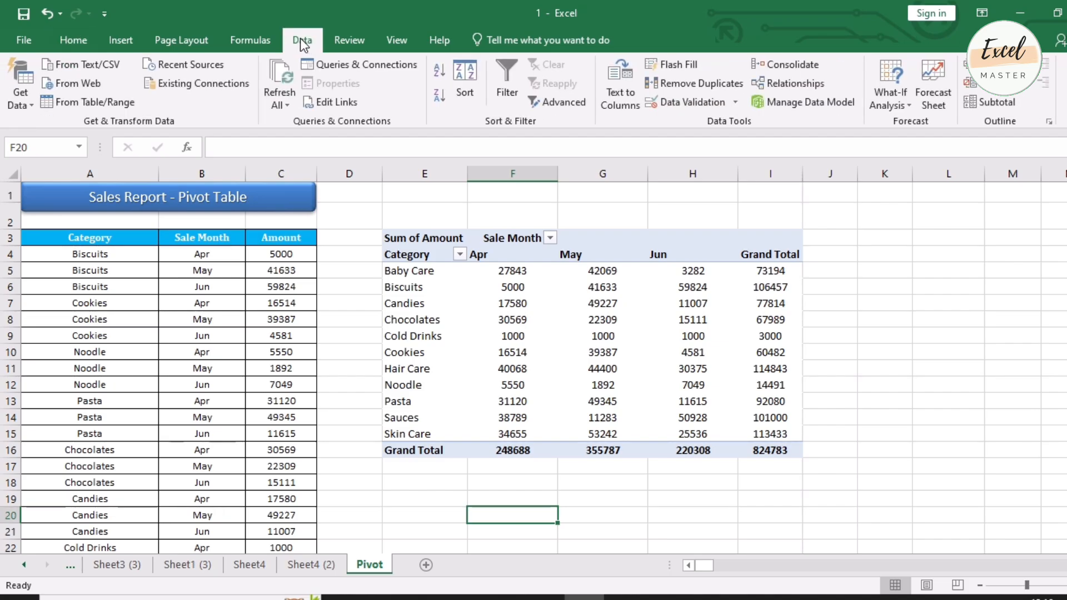
left_click(86, 84)
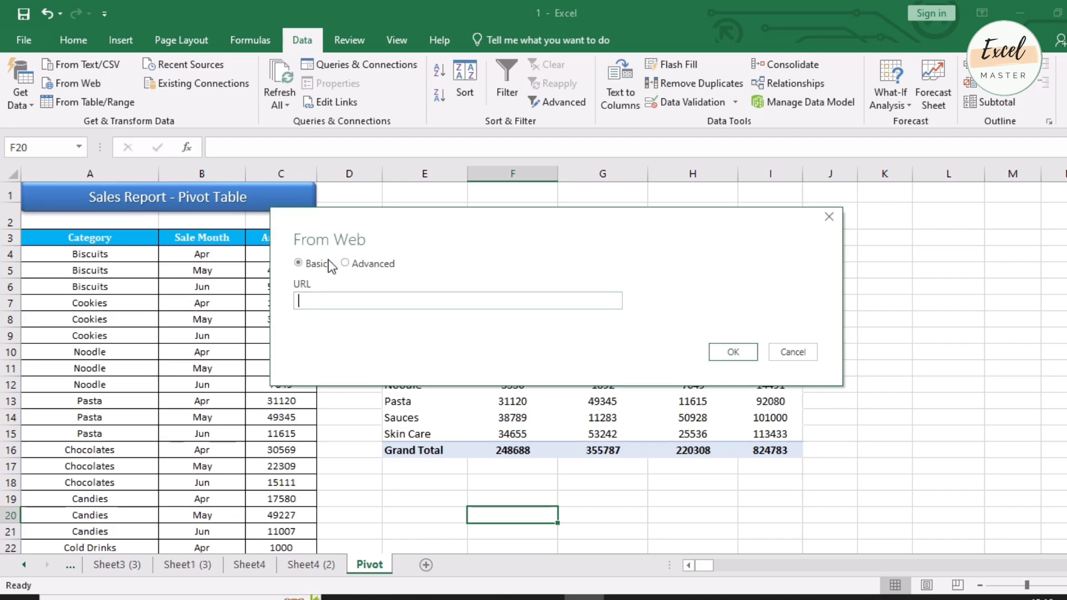
key("ctrl+v")
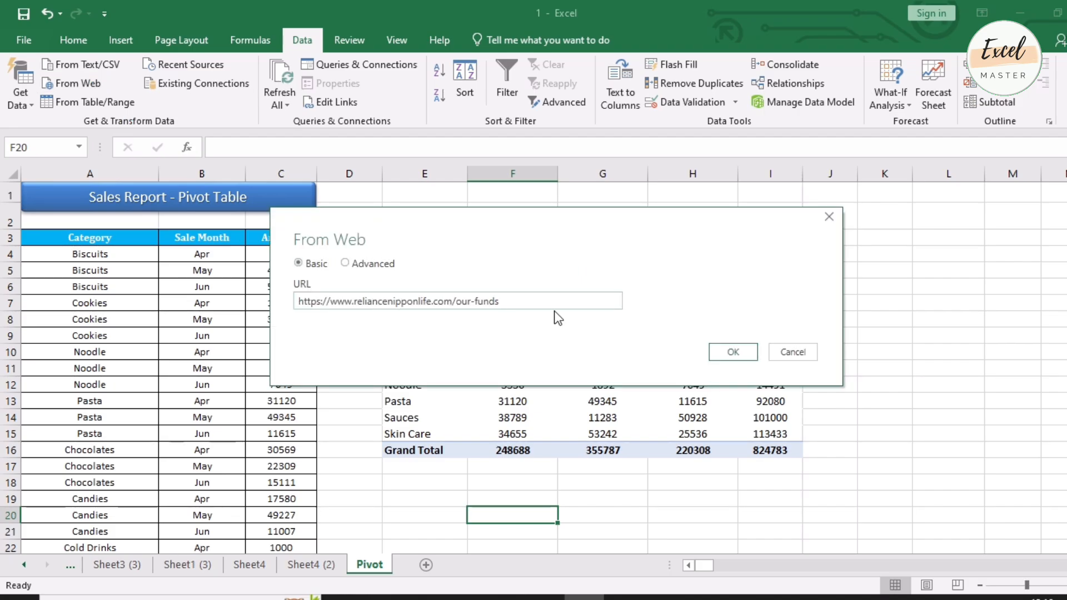
left_click(734, 353)
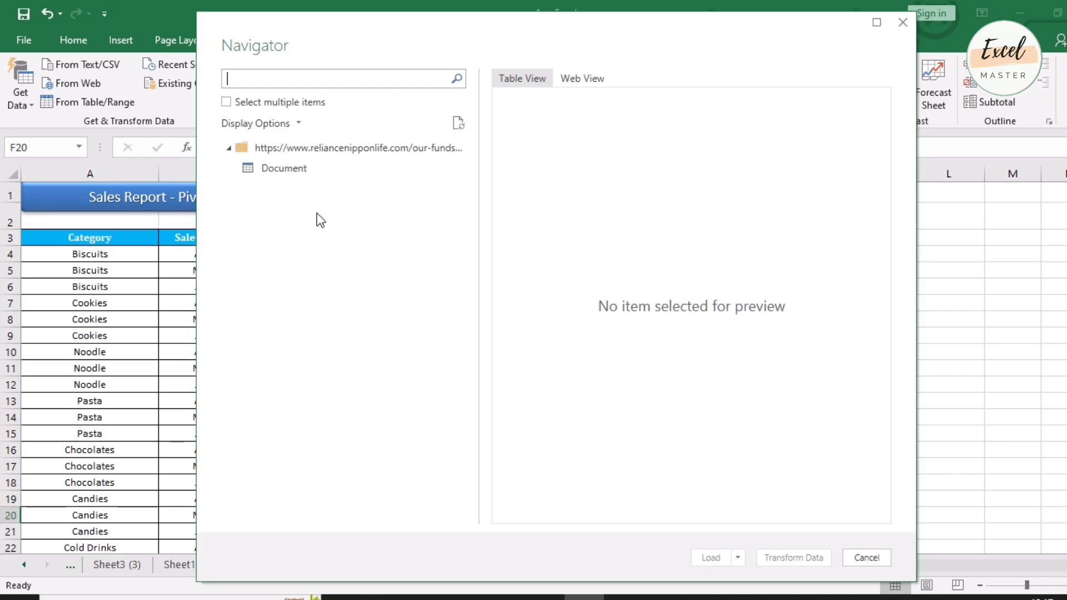
left_click(302, 173)
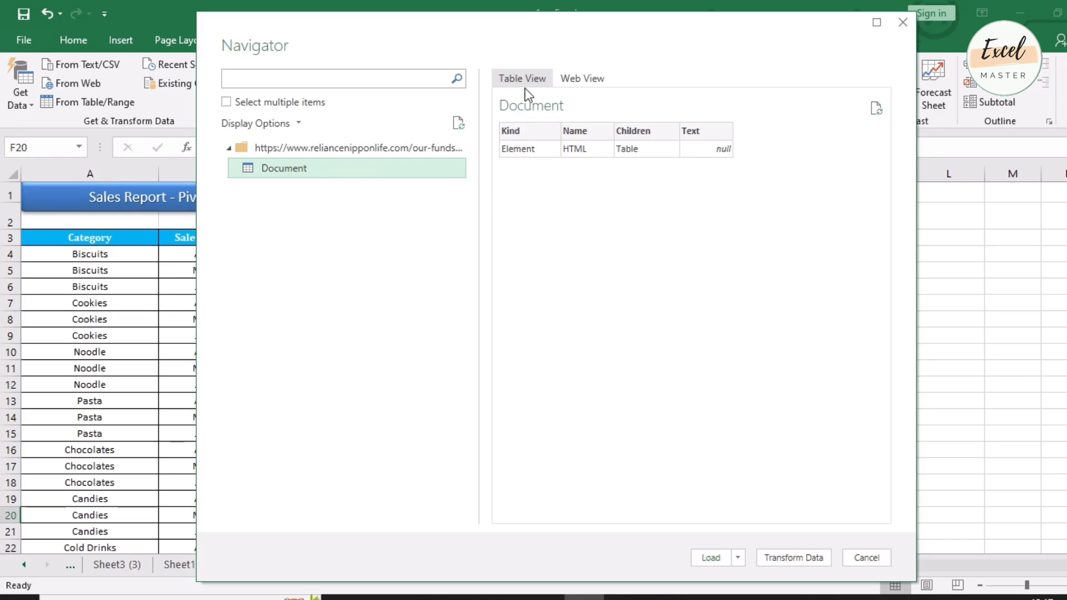
Compare the web preview of the fund page with the table preview of the Document item
left_click(583, 82)
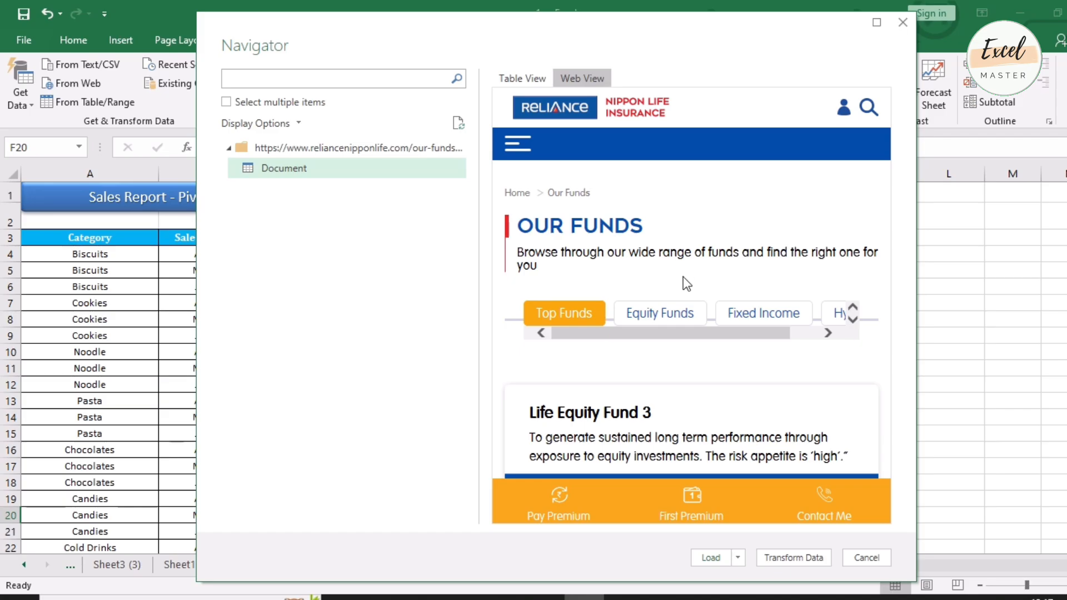
scroll(704, 376, "down", 15)
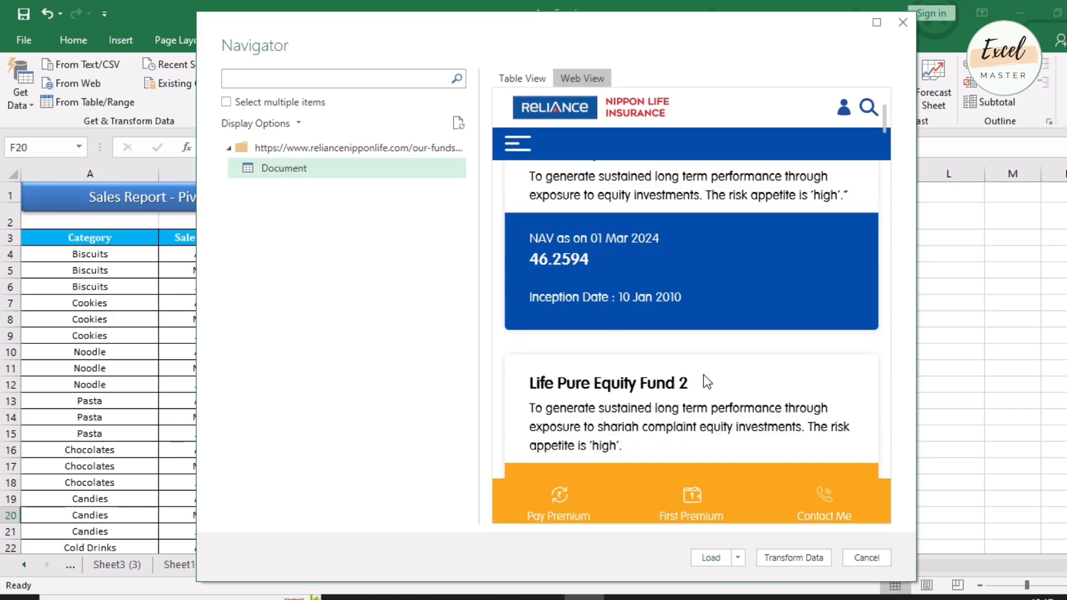
scroll(702, 375, "down", 15)
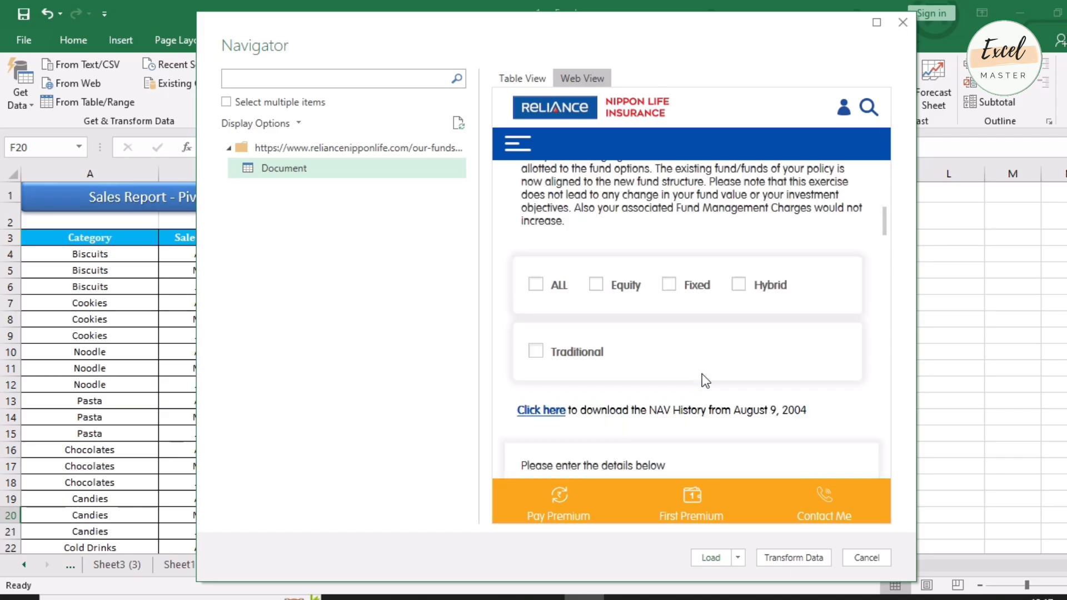
scroll(702, 380, "down", 5)
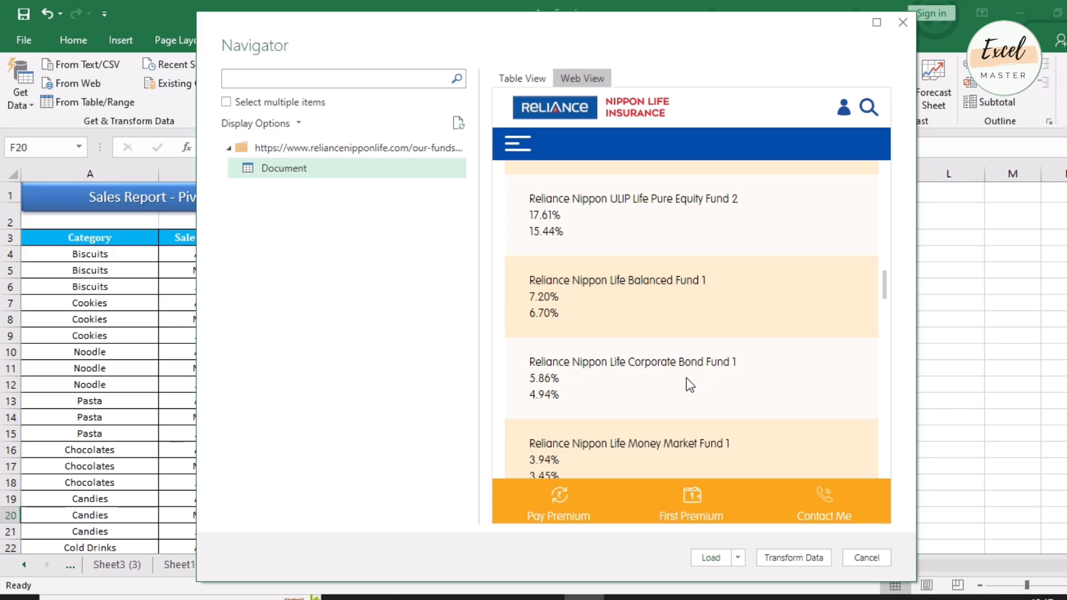
scroll(681, 380, "up", 10)
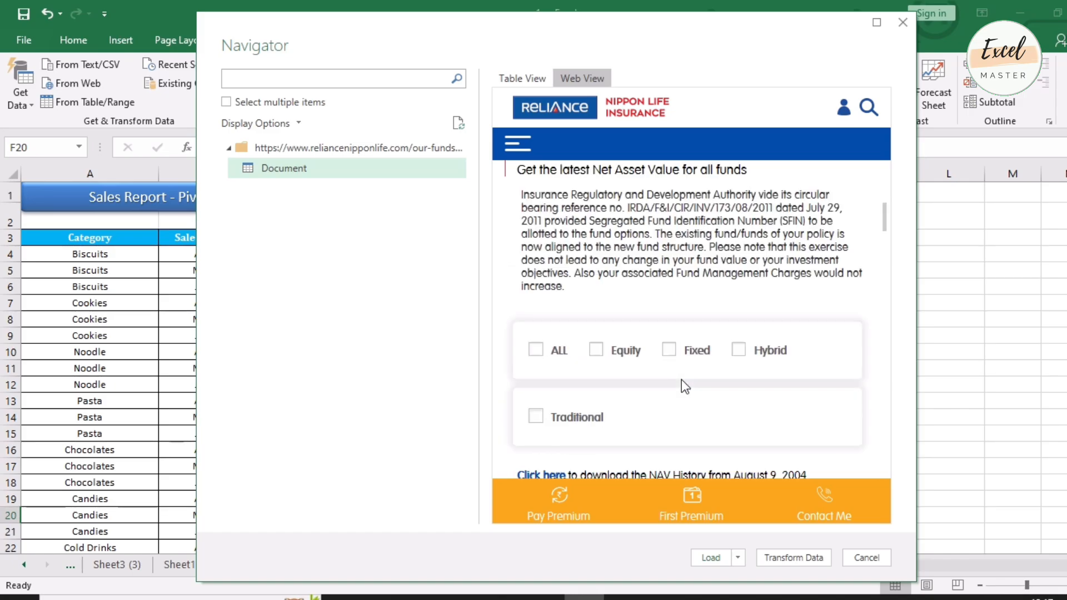
scroll(682, 379, "down", 15)
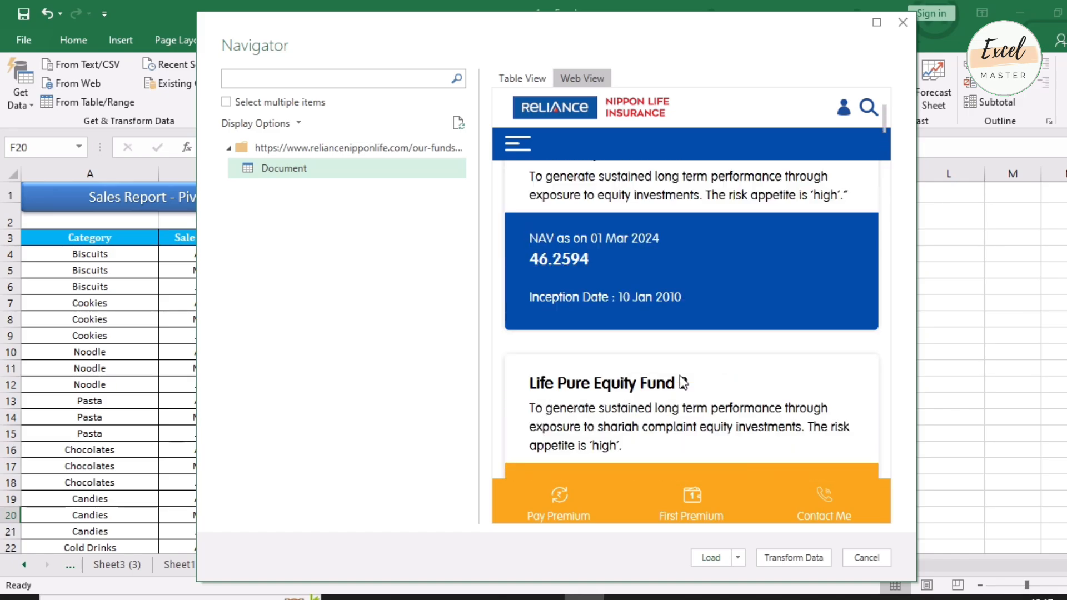
scroll(683, 382, "up", 4)
left_click(514, 78)
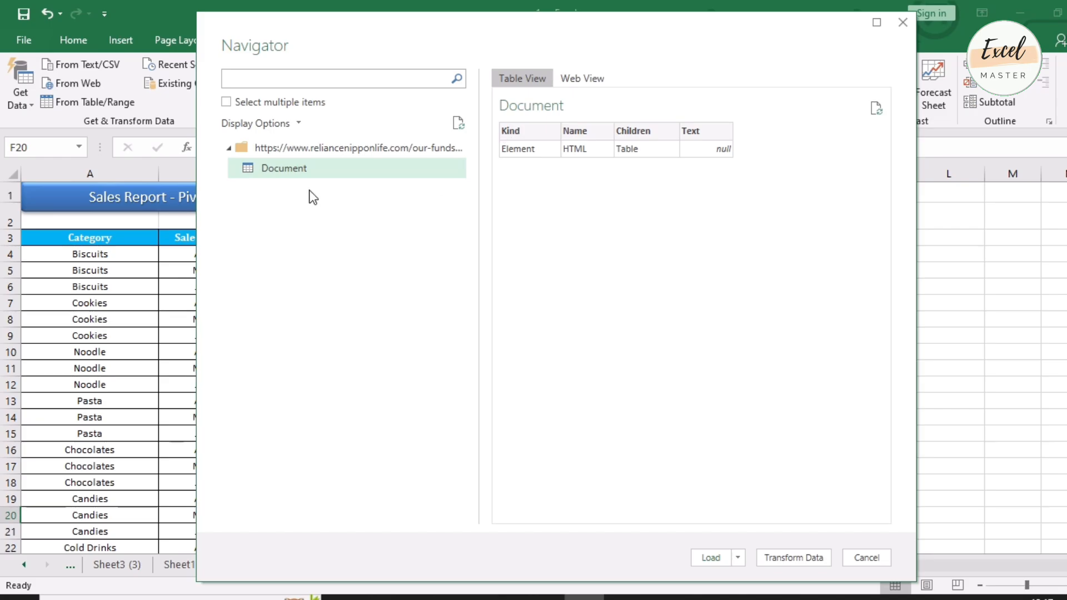
Load the Document item into the workbook and open its query for editing in Power Query Editor
left_click(710, 558)
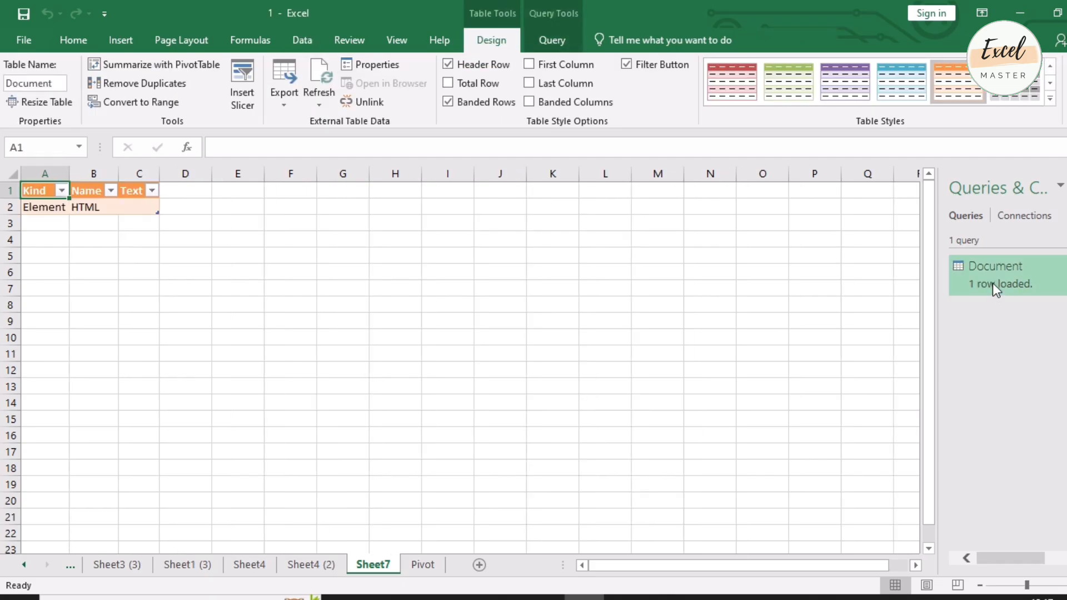
mouse_move(993, 281)
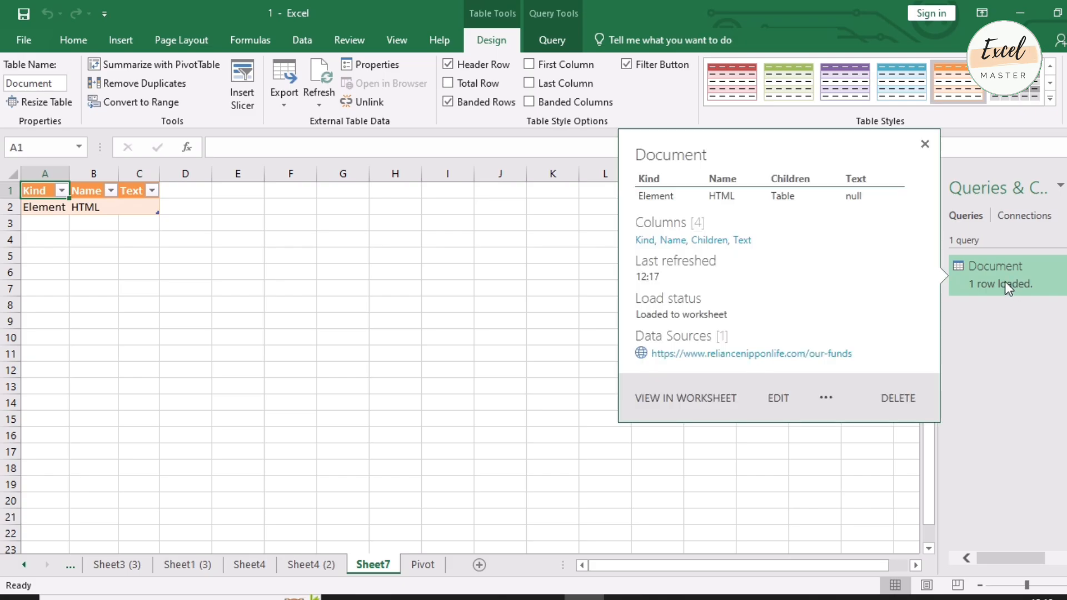
left_click(782, 396)
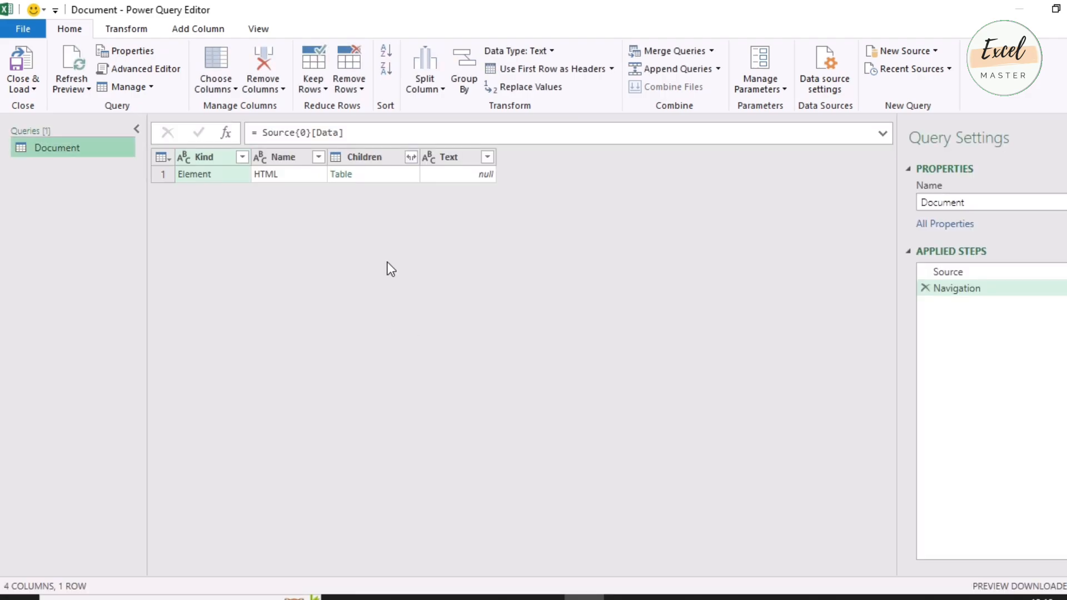
Expand the Children column into Kind, Name, Children and Text without using the original column name as prefix
left_click(411, 157)
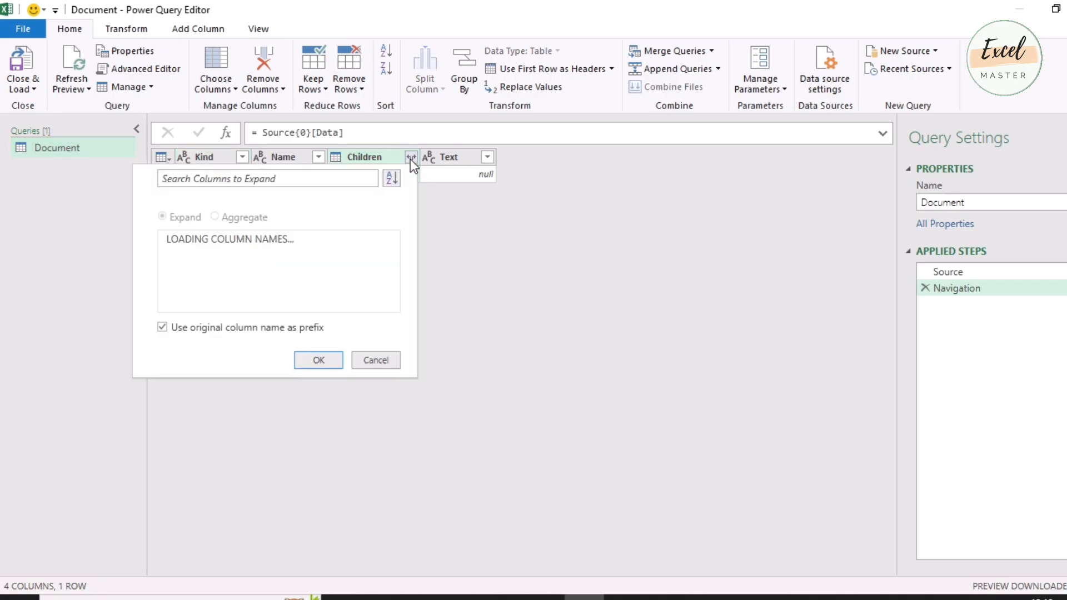
left_click(199, 328)
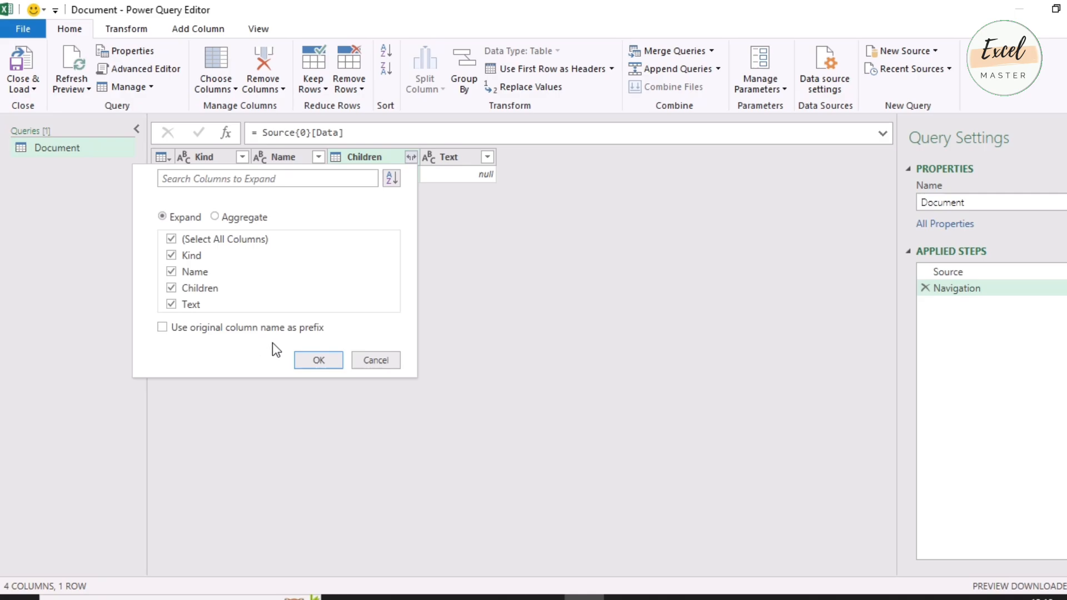
left_click(319, 361)
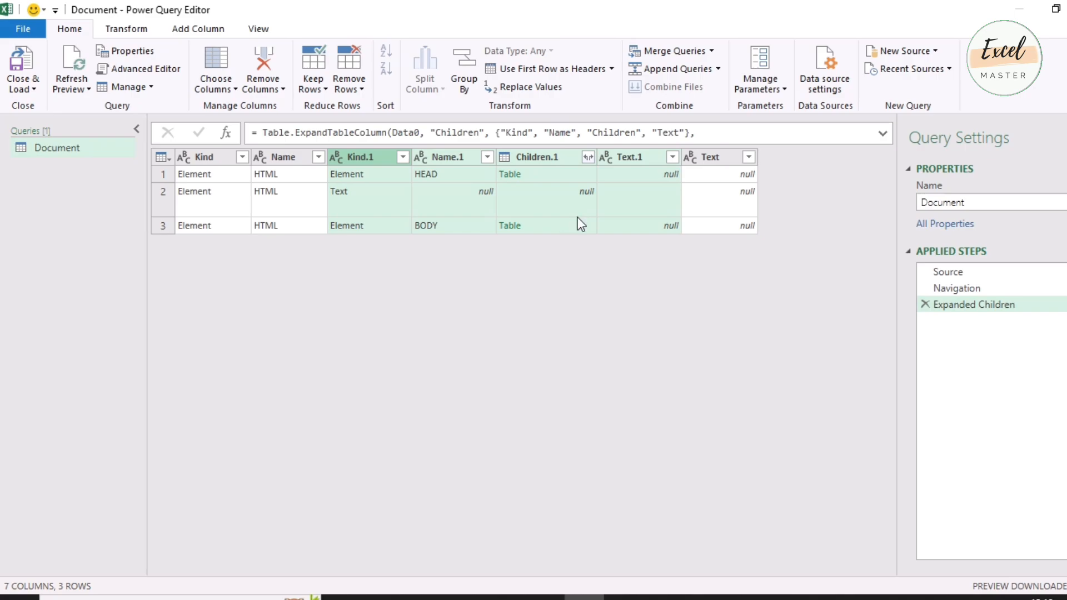
Expand the Children.1 column into all of its nested columns, without the original name as prefix
left_click(585, 189)
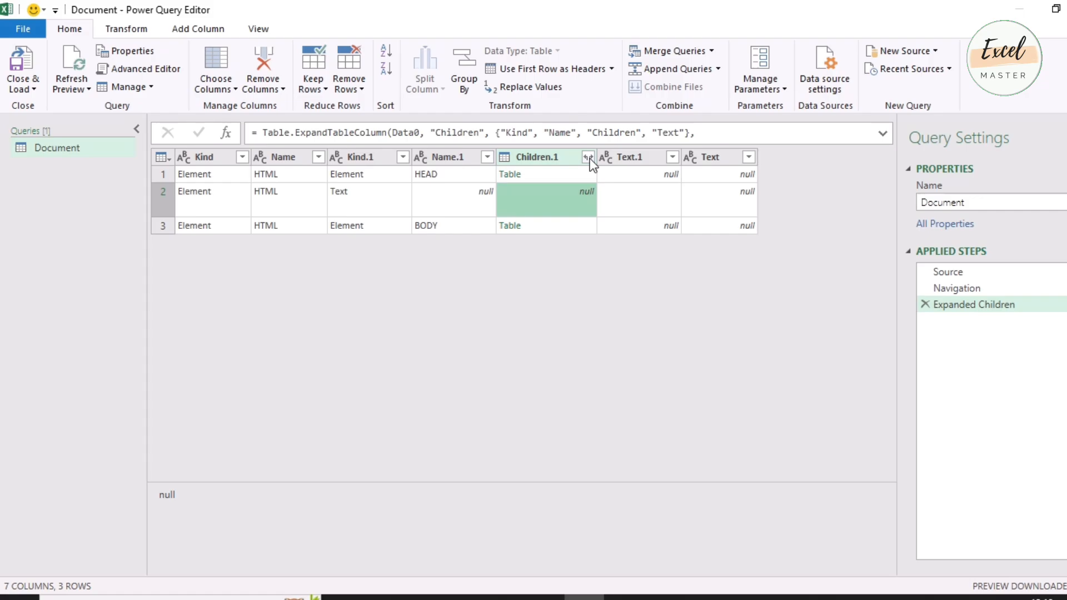
left_click(589, 158)
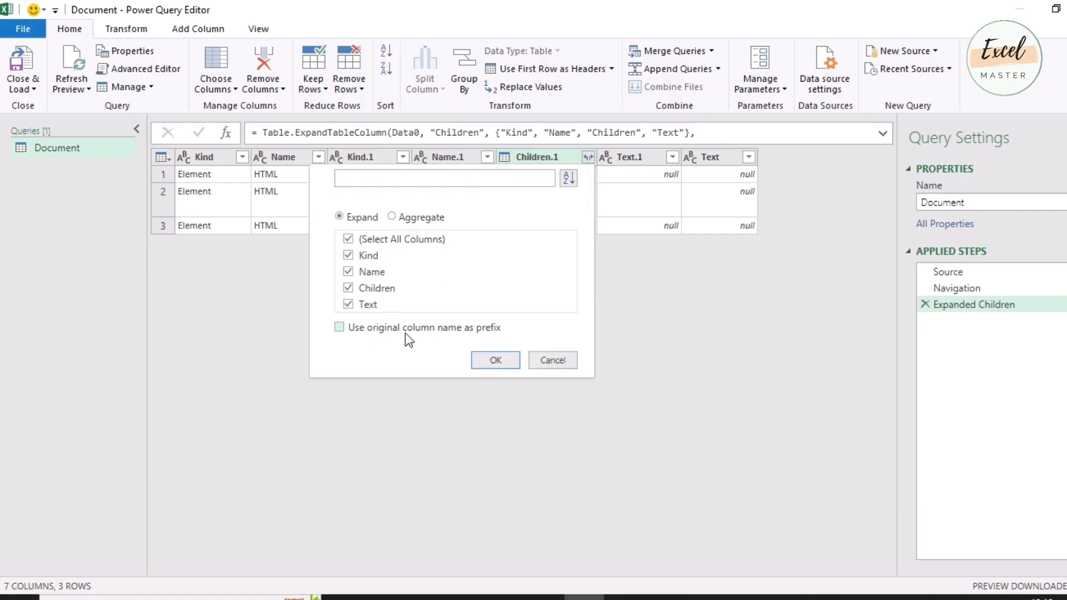
left_click(496, 361)
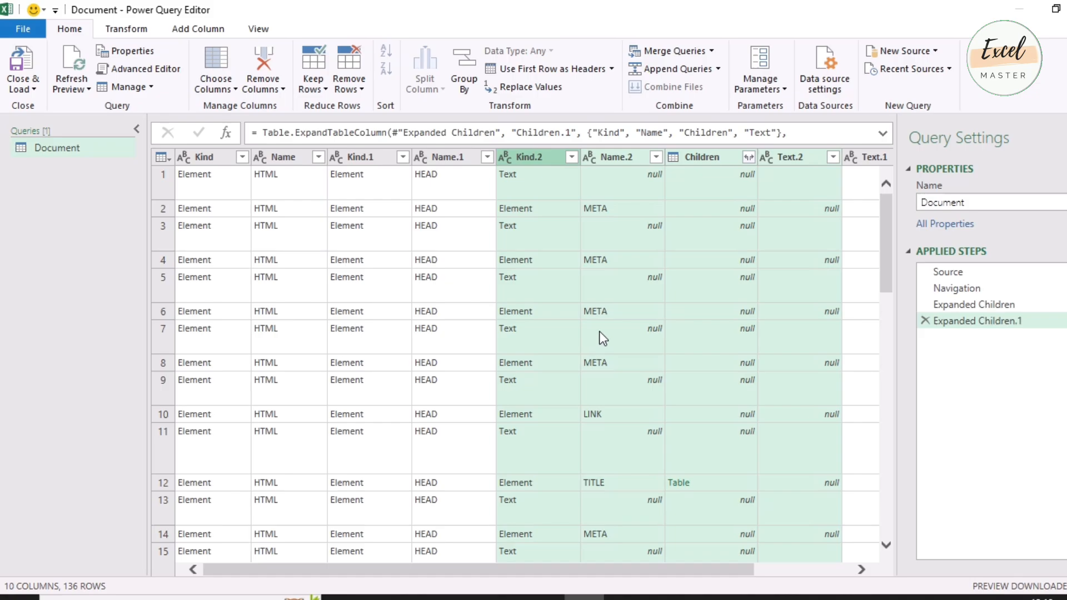
Expand the next-level Children column into Kind, Name, Children and Text without a prefix, and review the expanded columns
scroll(621, 304, "down", 8)
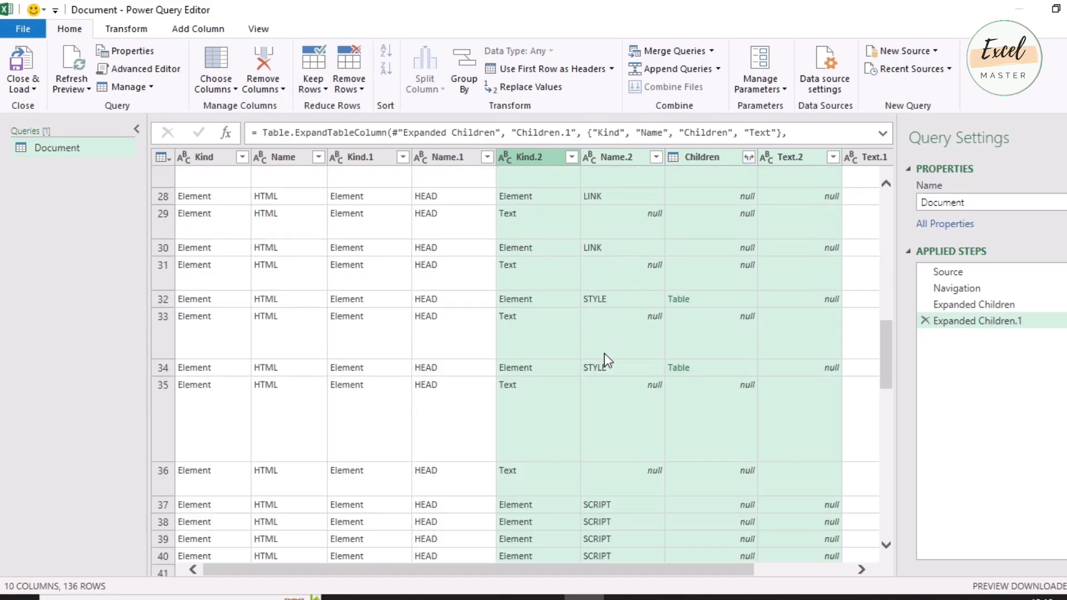
scroll(606, 354, "up", 8)
left_click(725, 207)
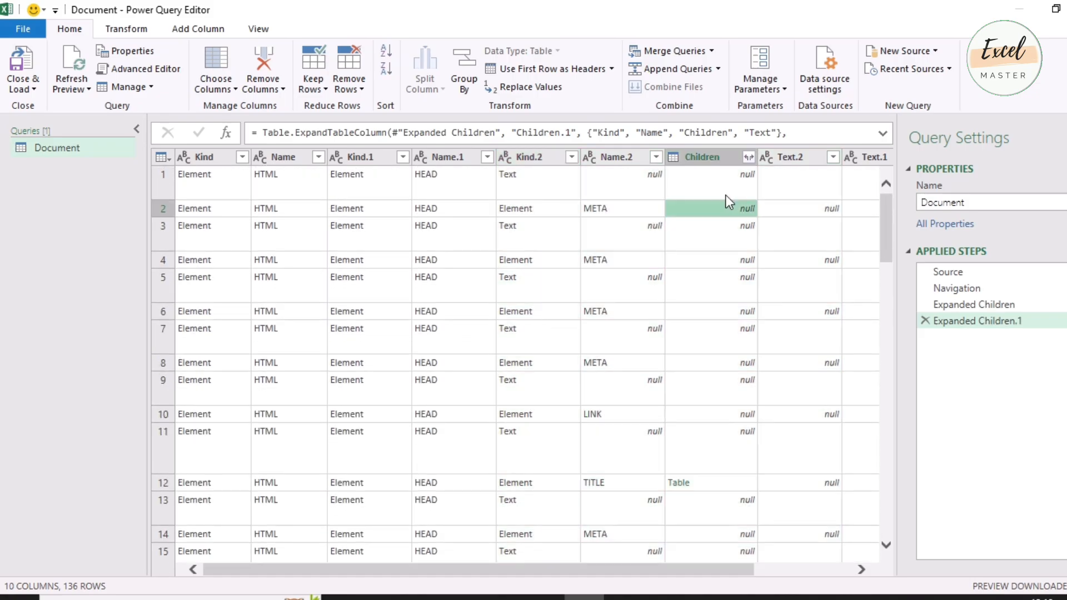
left_click(750, 158)
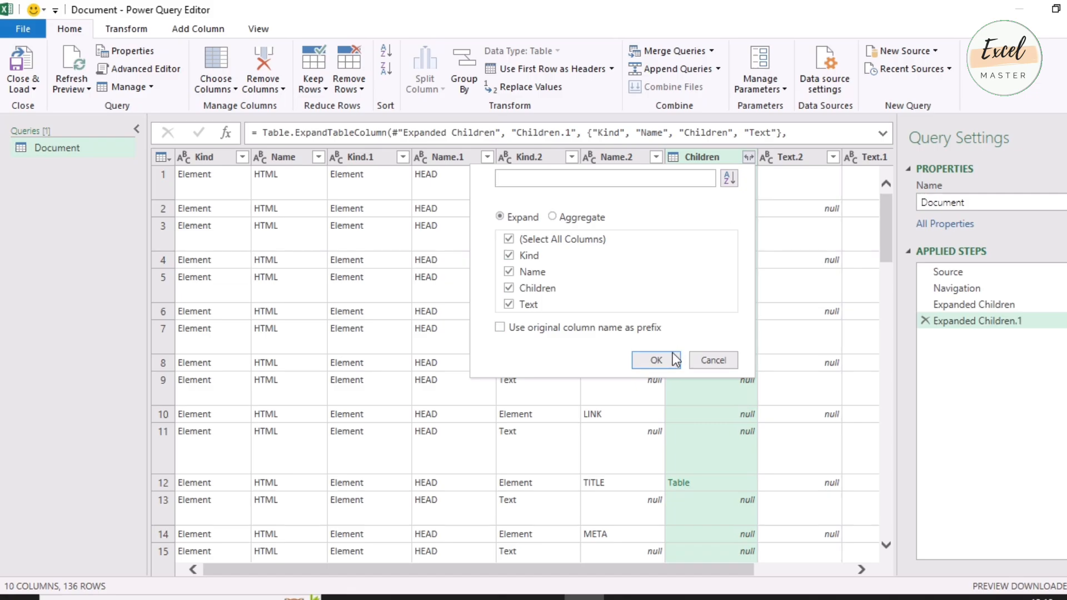
left_click(656, 360)
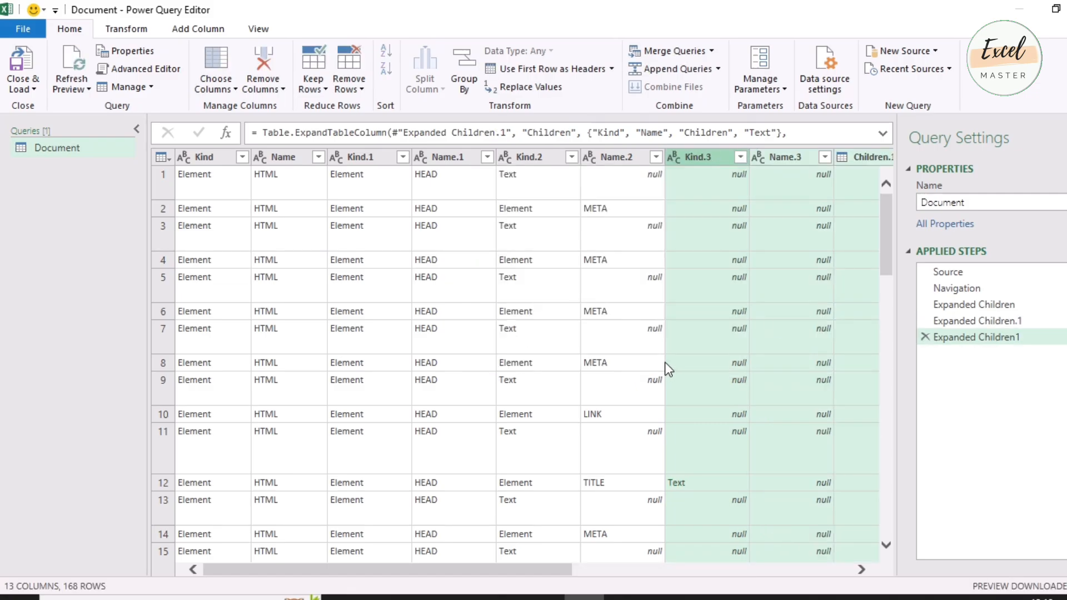
left_click_drag(555, 570, 763, 558)
scroll(542, 438, "down", 10)
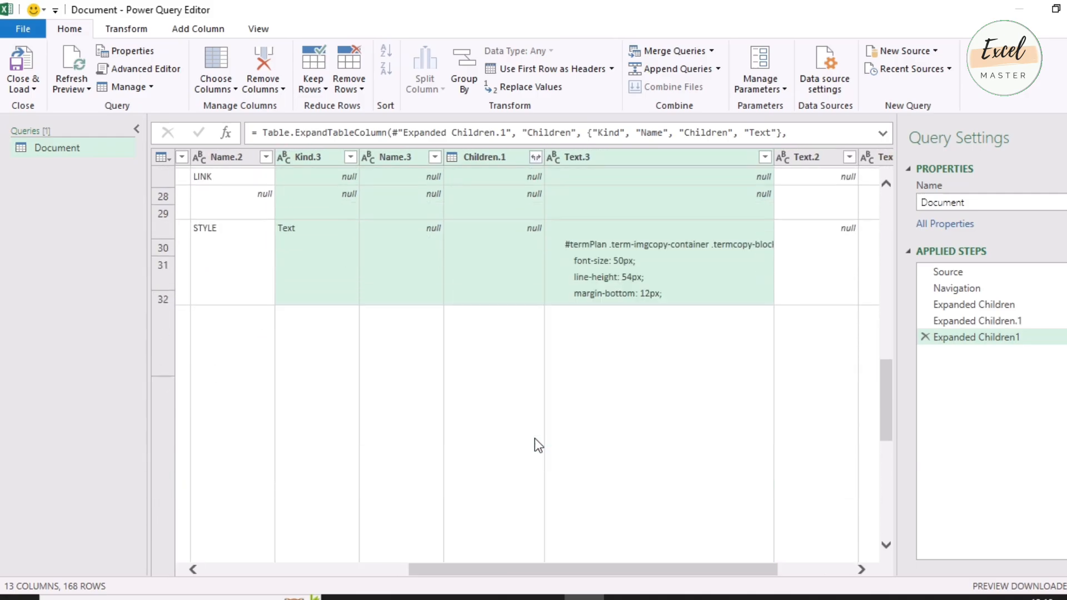
Review the values in Text.3 and expand Children.1 into Kind, Name, Children and Text without a prefix
scroll(534, 469, "down", 5)
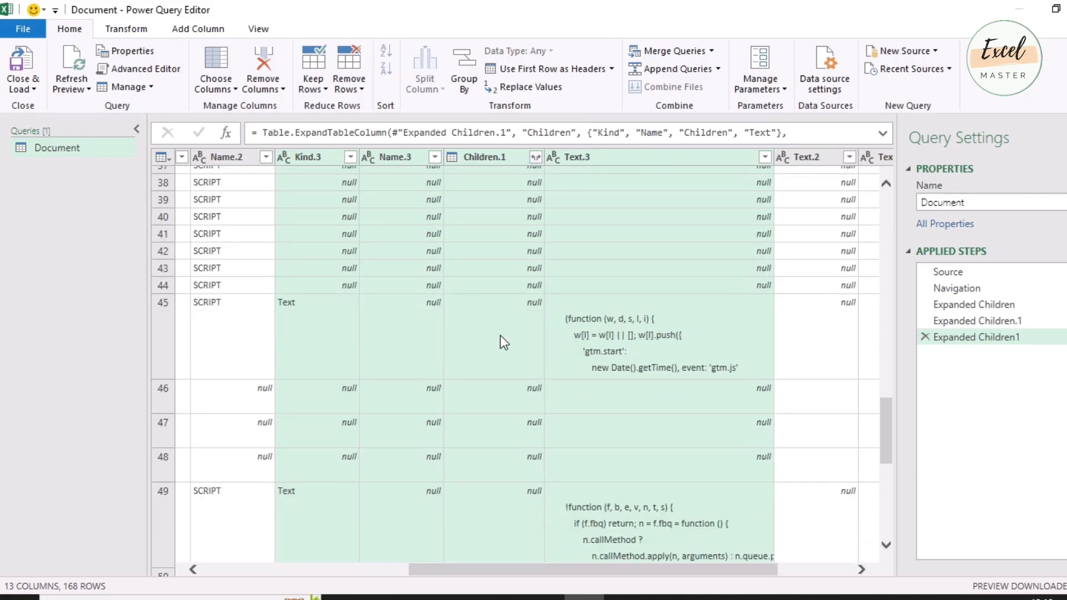
left_click(392, 230)
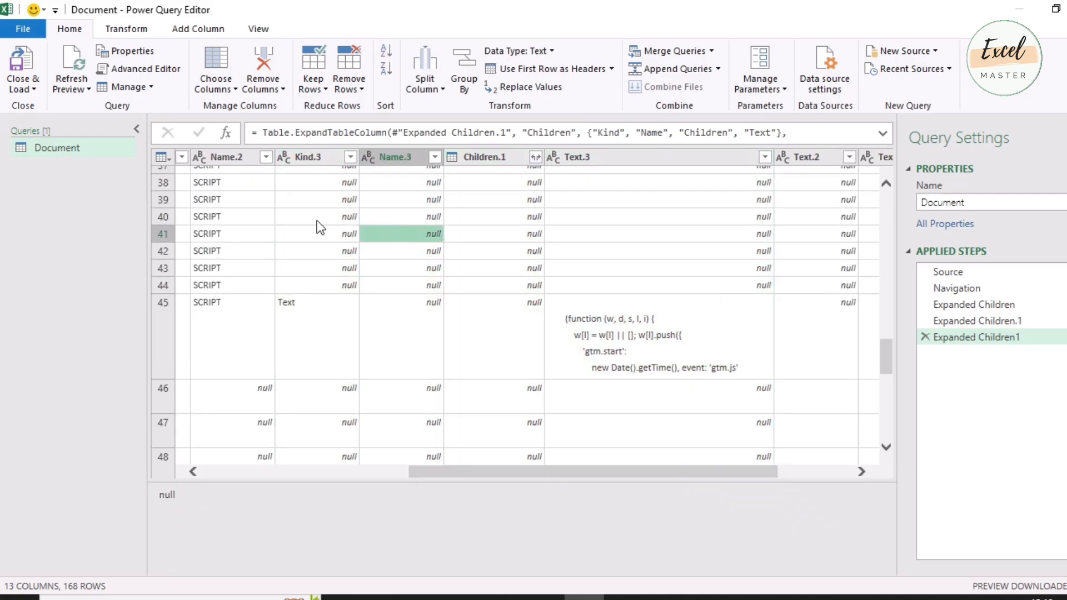
left_click(765, 157)
scroll(754, 449, "down", 1)
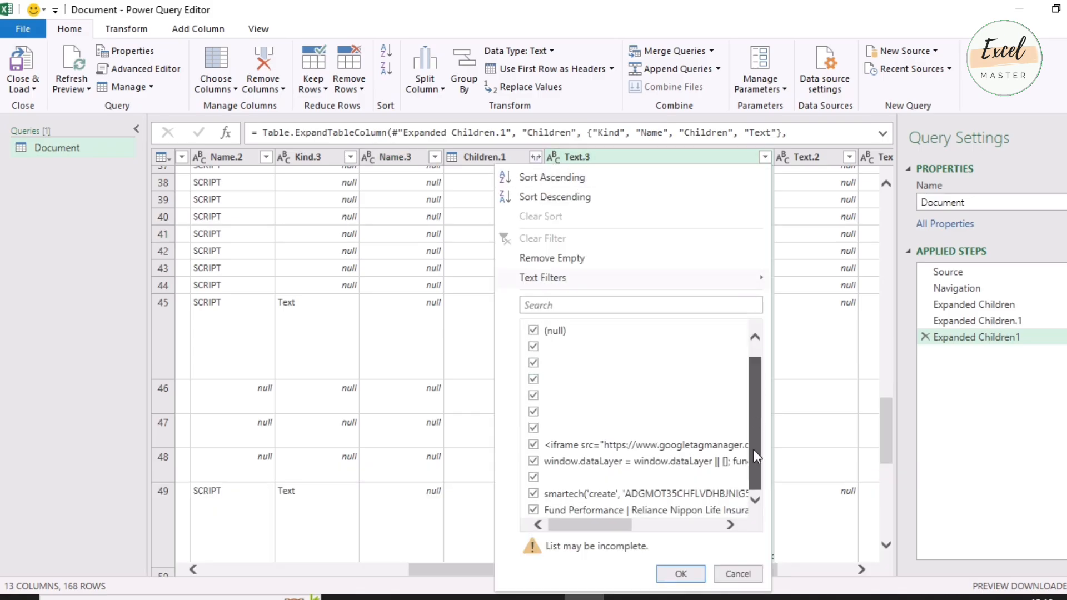
left_click(737, 573)
left_click(520, 237)
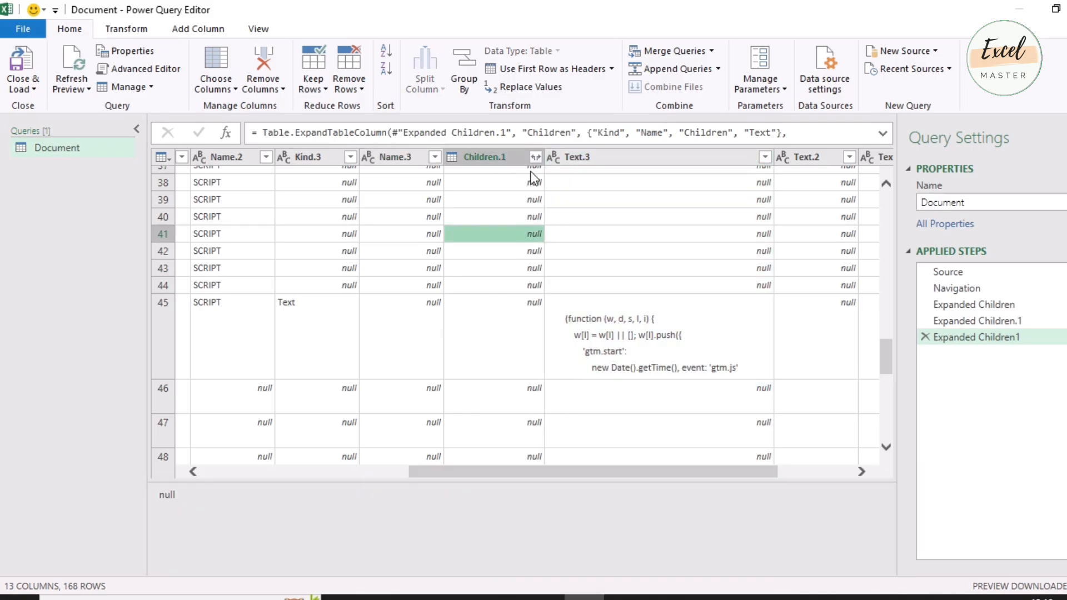
left_click(535, 157)
left_click(444, 360)
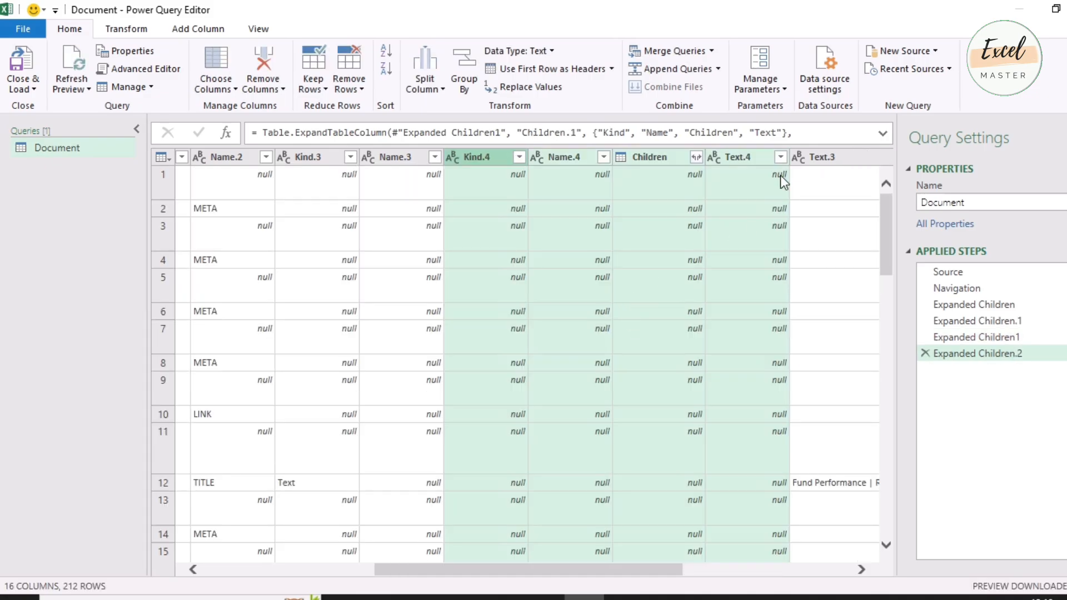
Check the values in Text.4 and expand the adjacent Children column into all nested columns without a prefix
left_click(780, 157)
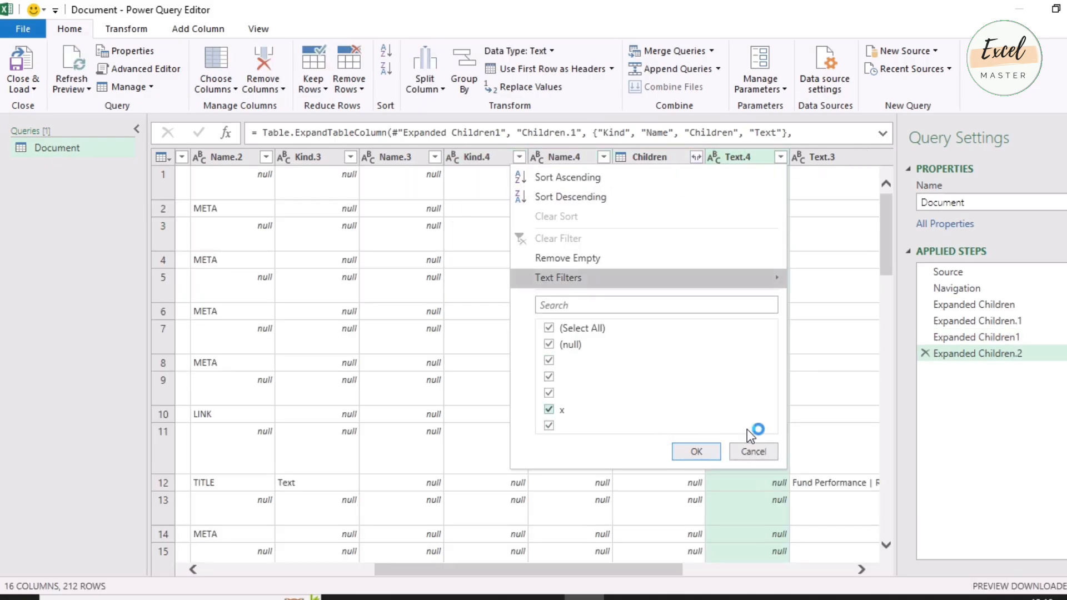
left_click(754, 452)
left_click(697, 157)
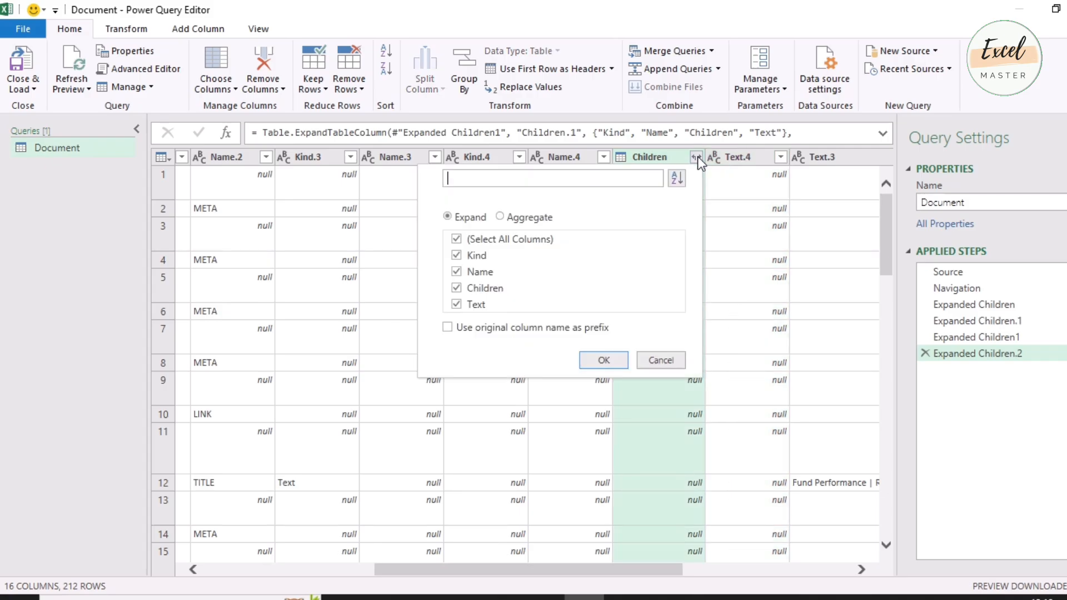
left_click(604, 360)
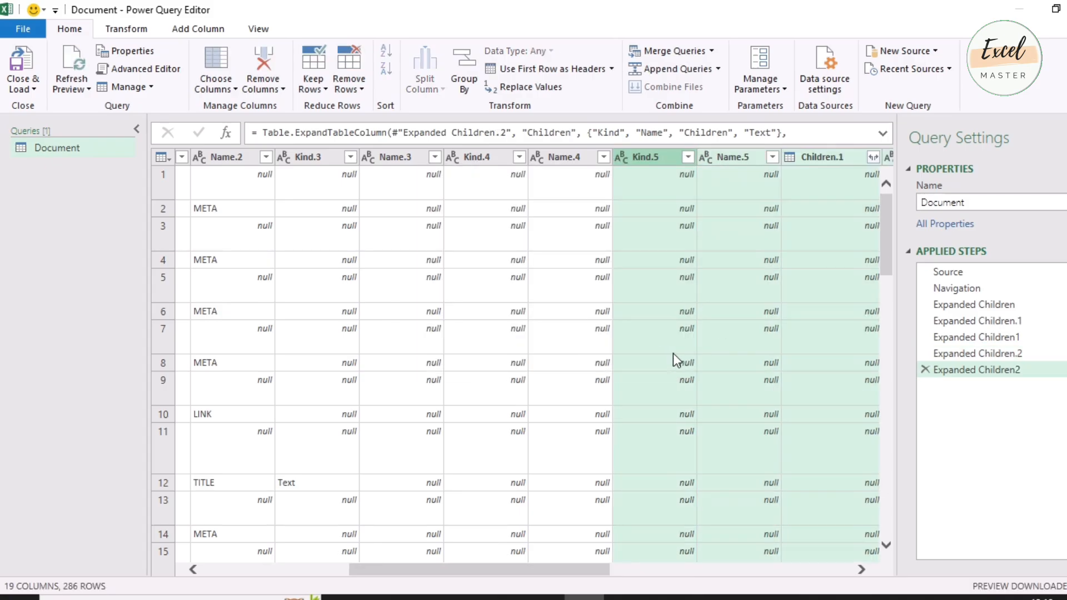
Check the values in Text.5 and expand the adjacent Children.1 column into all nested columns without a prefix
left_click(811, 261)
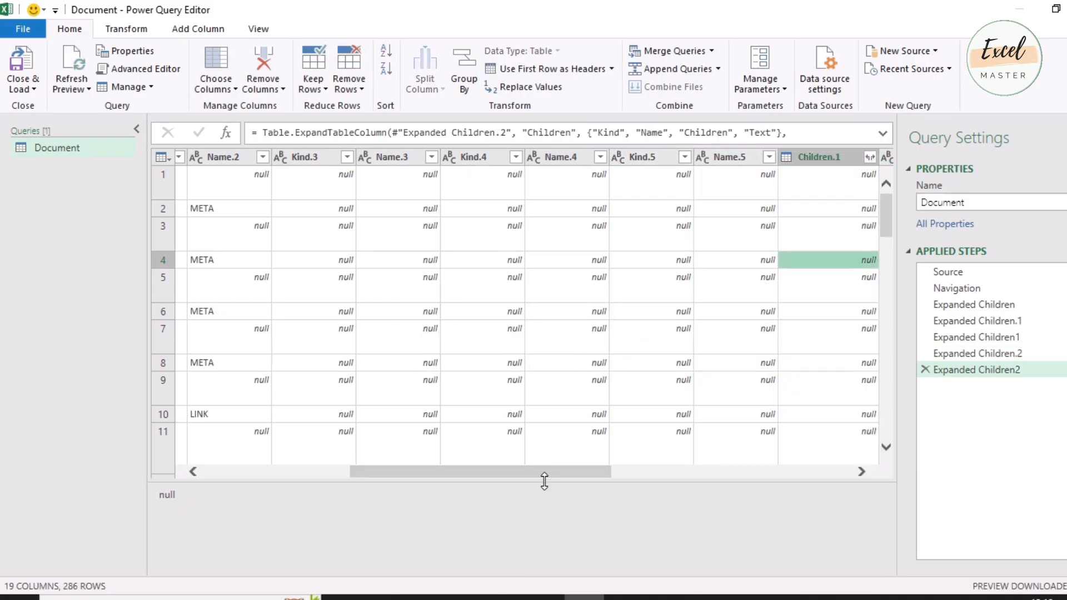
left_click_drag(548, 472, 670, 472)
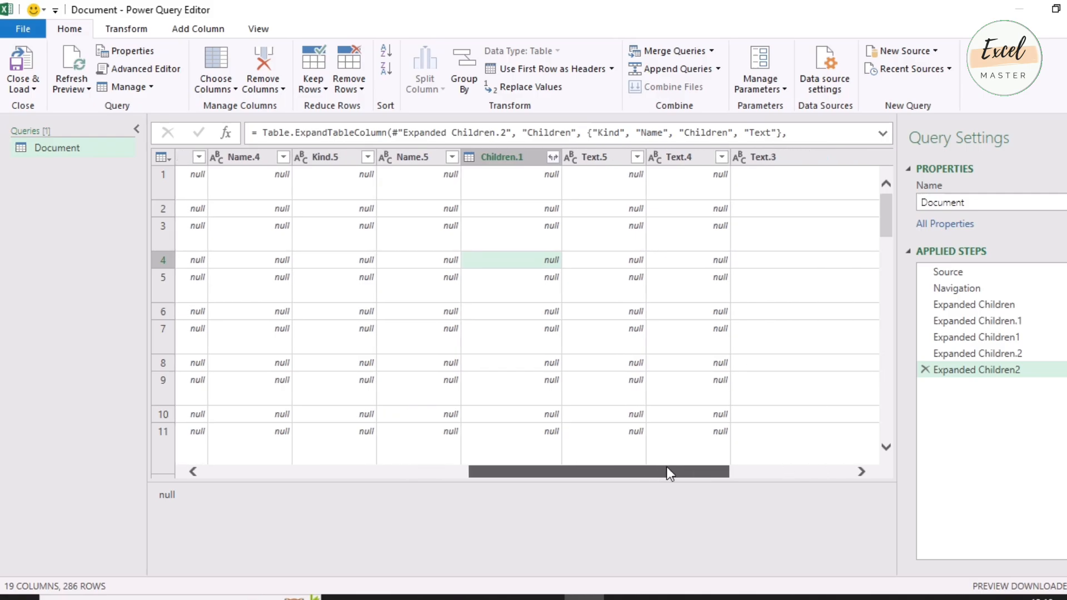
left_click(637, 157)
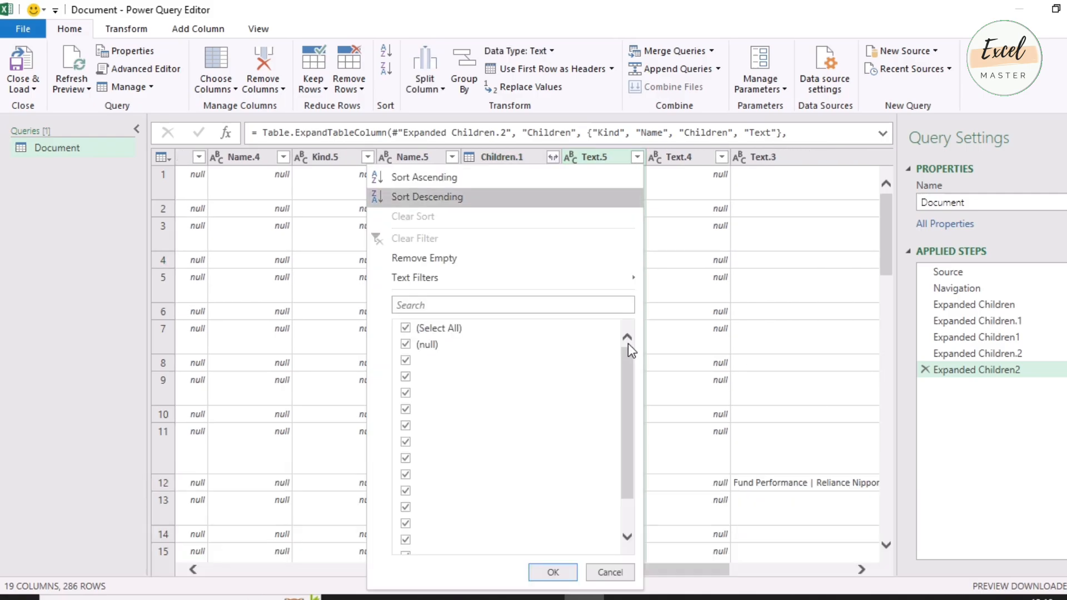
left_click_drag(629, 356, 629, 480)
left_click(743, 322)
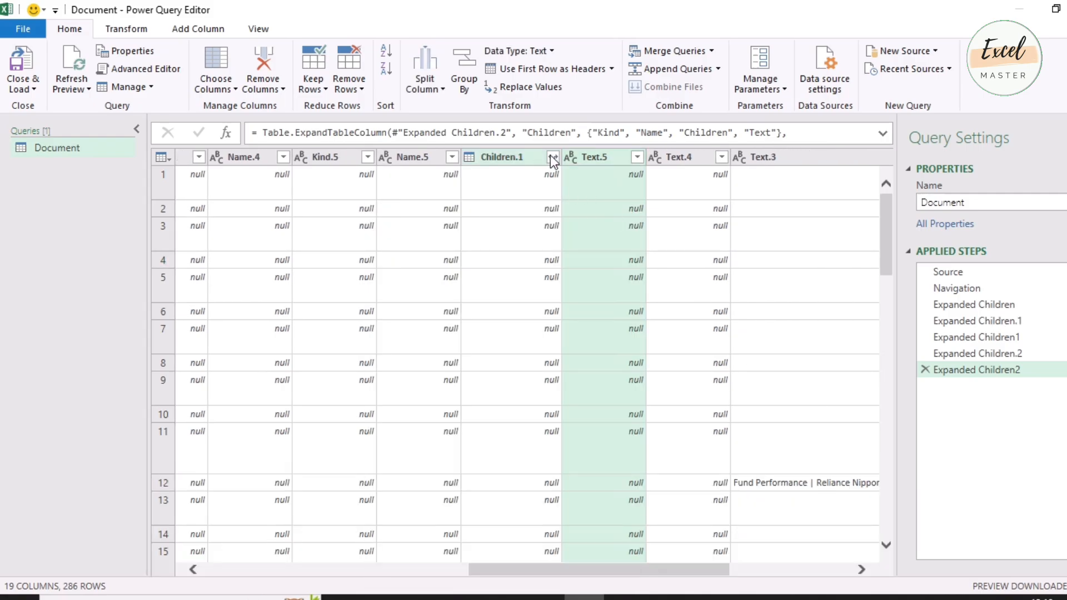
left_click(553, 158)
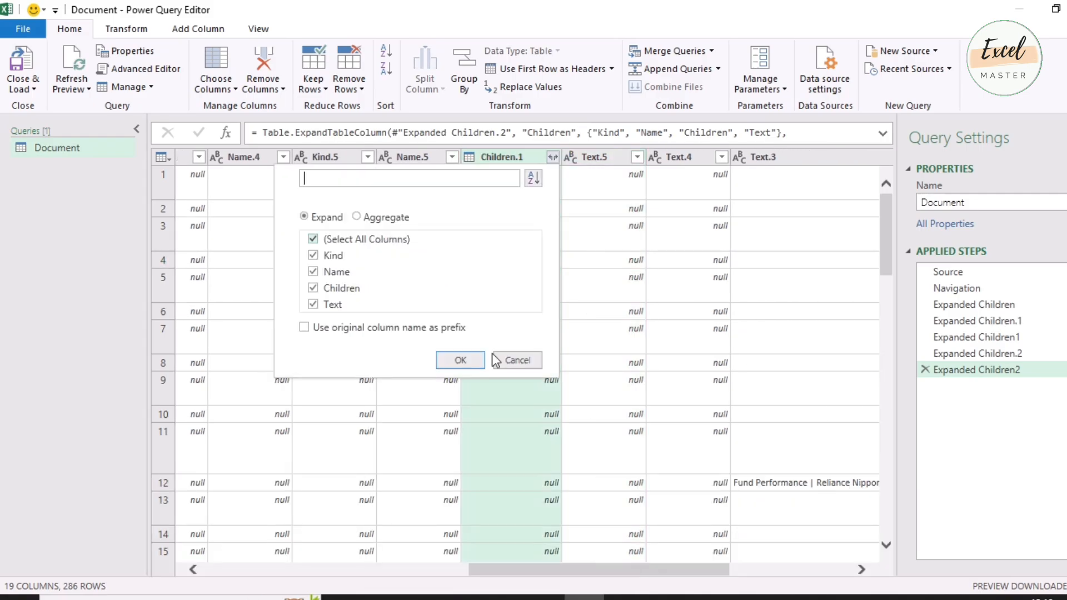
left_click(461, 359)
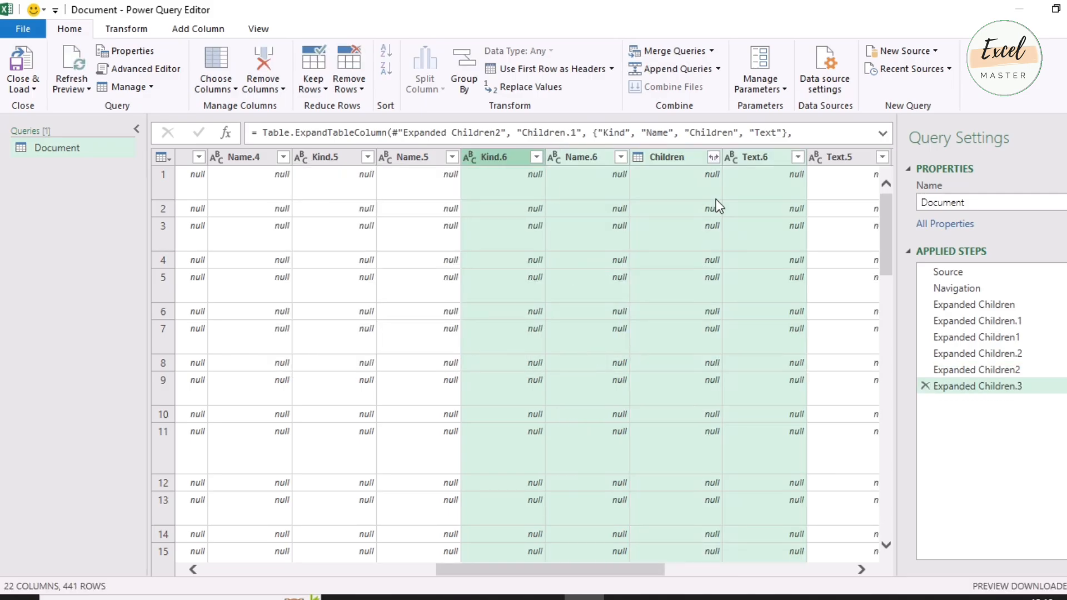
Check the values in Text.6 and expand the adjacent Children column into Kind, Name, Children and Text without a prefix
left_click(797, 157)
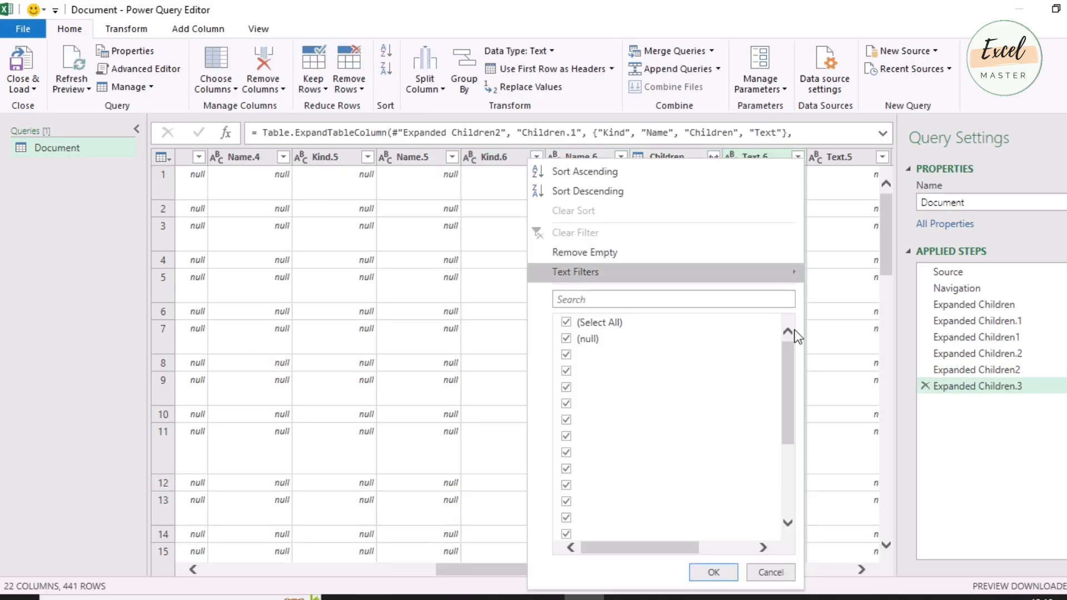
scroll(784, 406, "down", 1)
scroll(784, 411, "down", 5)
left_click(770, 571)
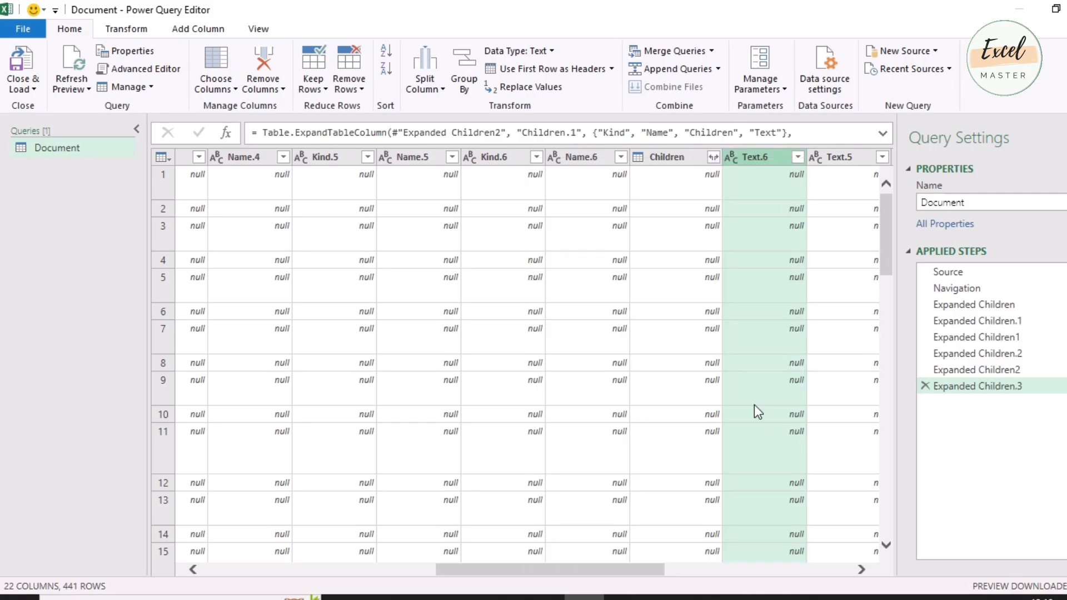
left_click(712, 161)
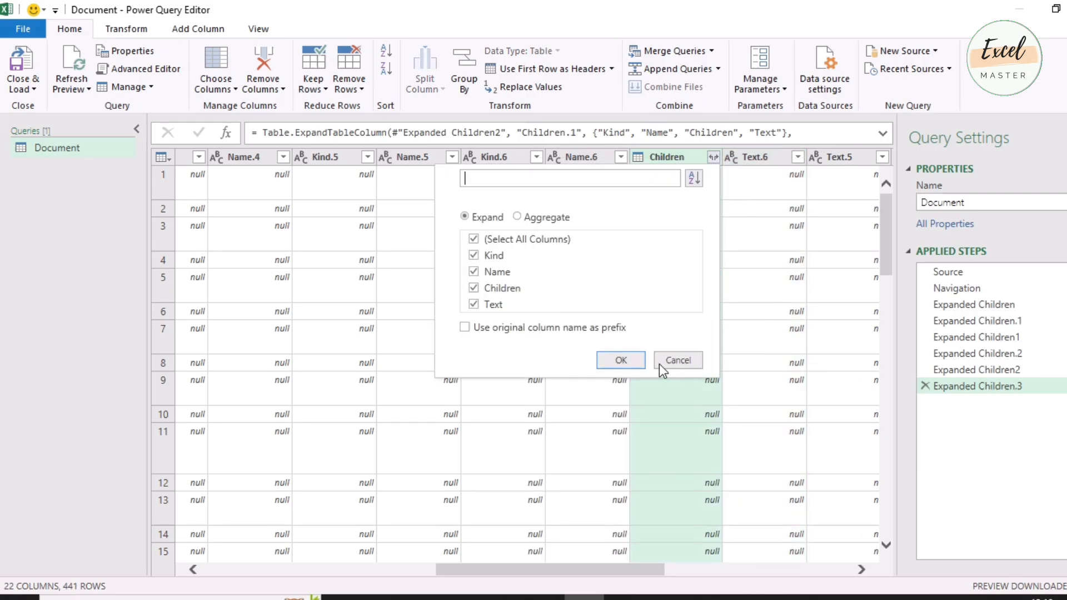
left_click(629, 360)
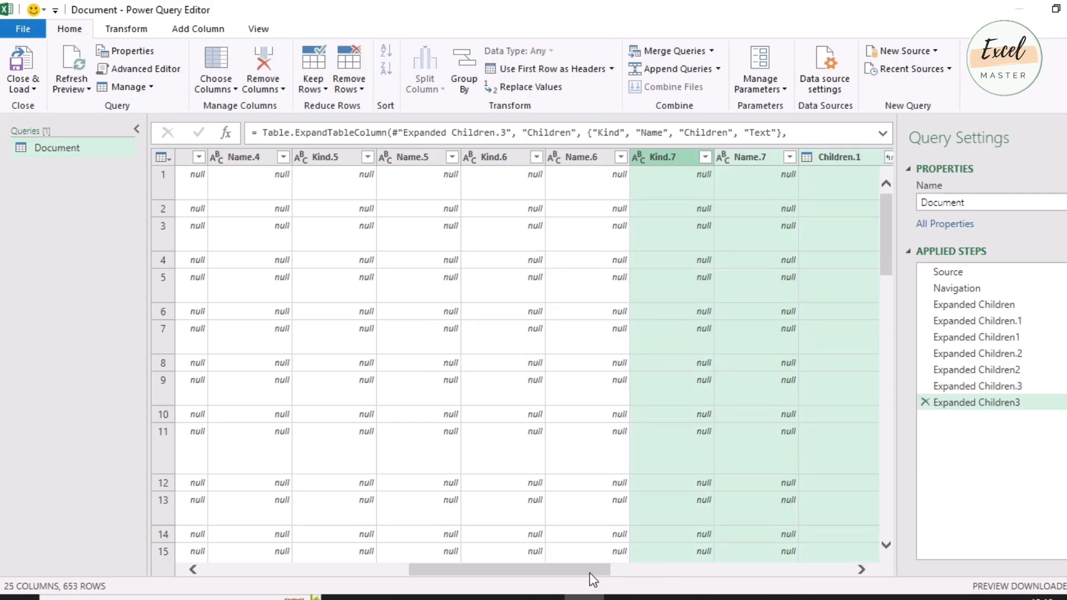
Check the values in Text.7 and expand the adjacent Children.1 column into Kind, Name, Children and Text without a prefix
left_click_drag(589, 572, 703, 559)
left_click(576, 157)
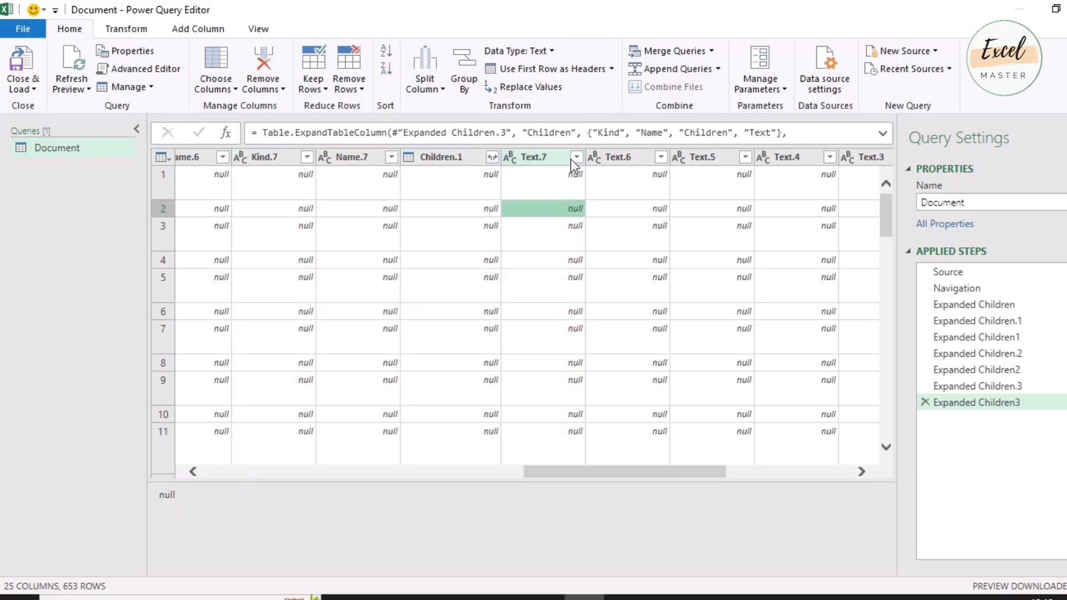
left_click_drag(567, 332, 565, 512)
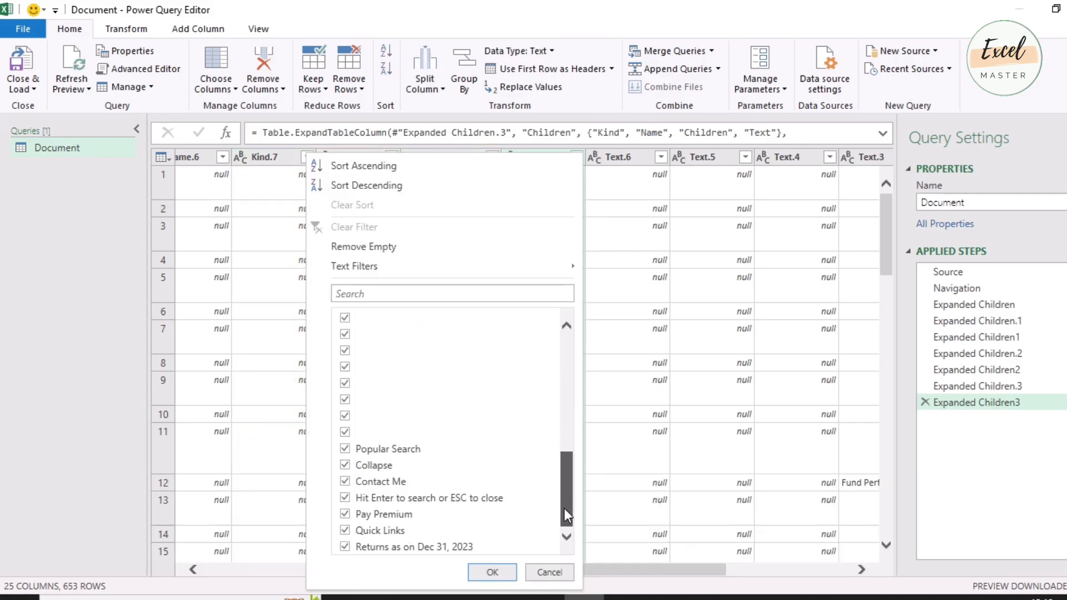
left_click(627, 295)
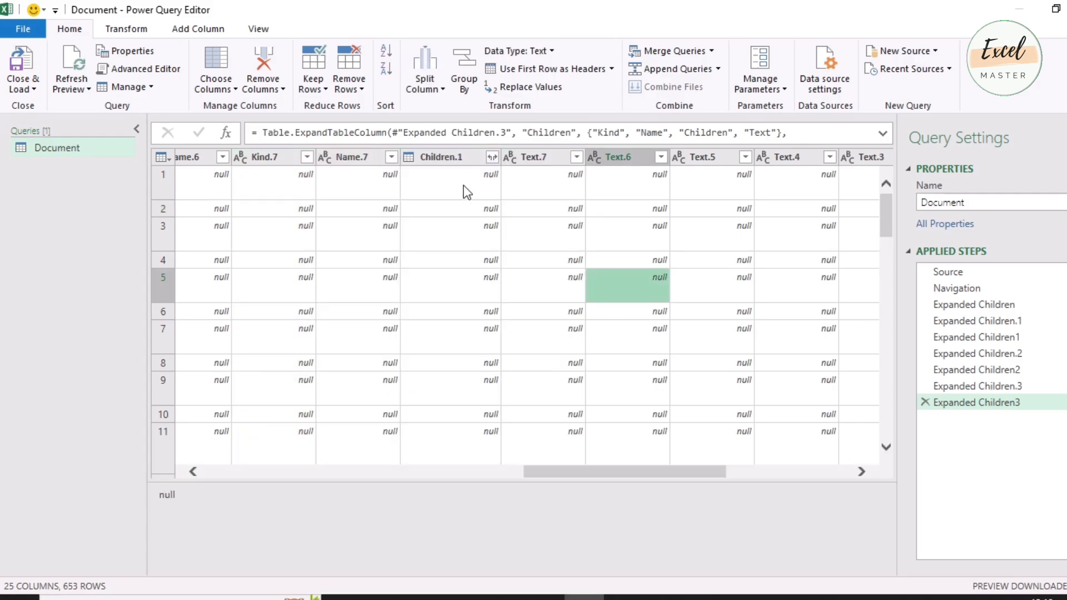
left_click(492, 157)
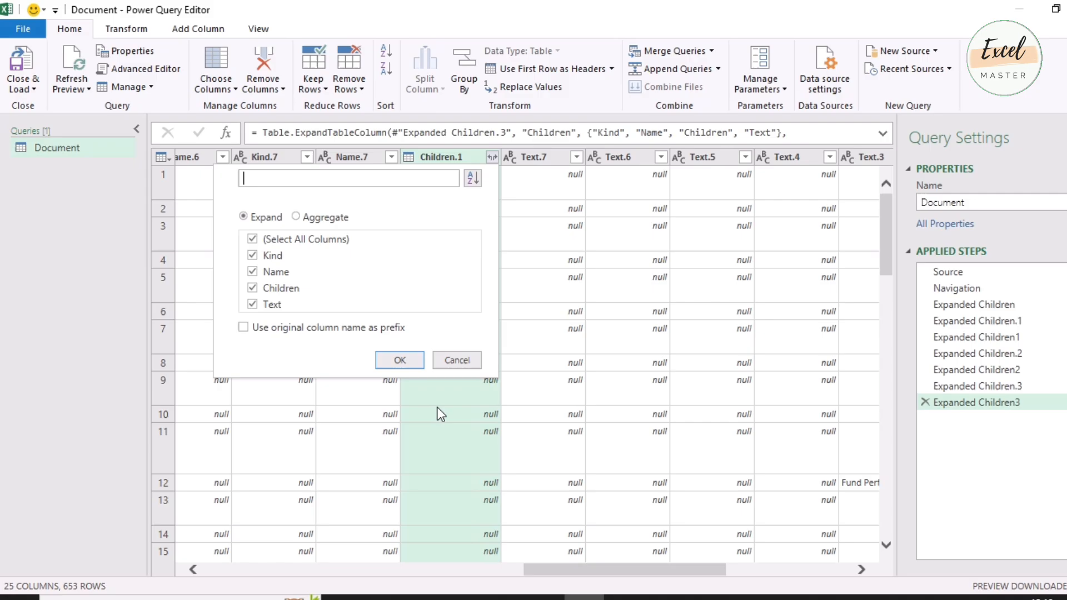
left_click(400, 361)
Check the values in Text.8 and expand the adjacent Children column into all nested columns without a prefix
left_click(715, 158)
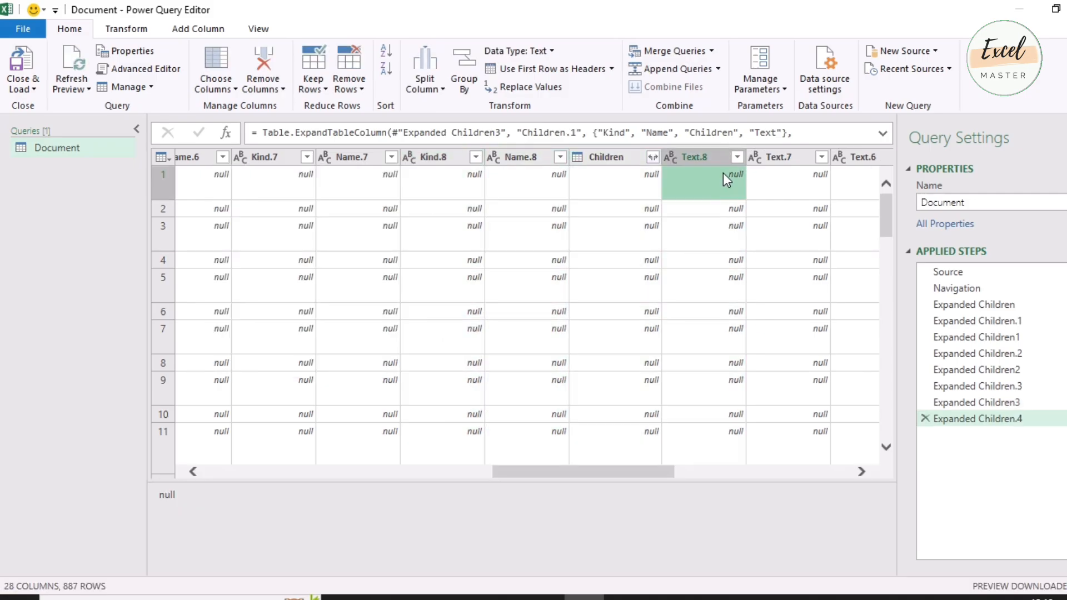
left_click(737, 158)
left_click_drag(728, 366, 736, 493)
left_click(788, 328)
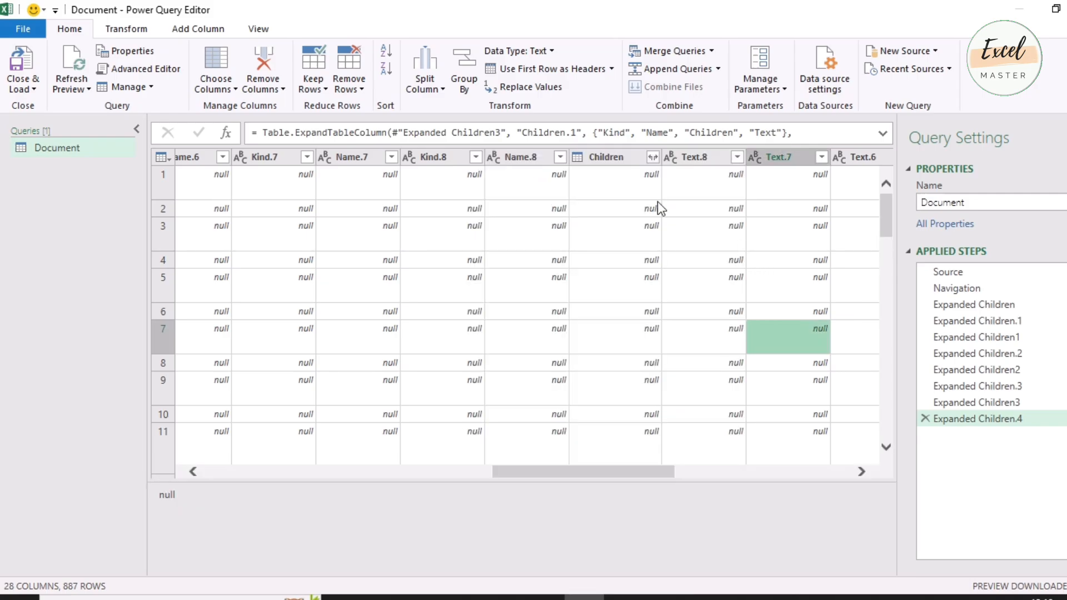
left_click(652, 158)
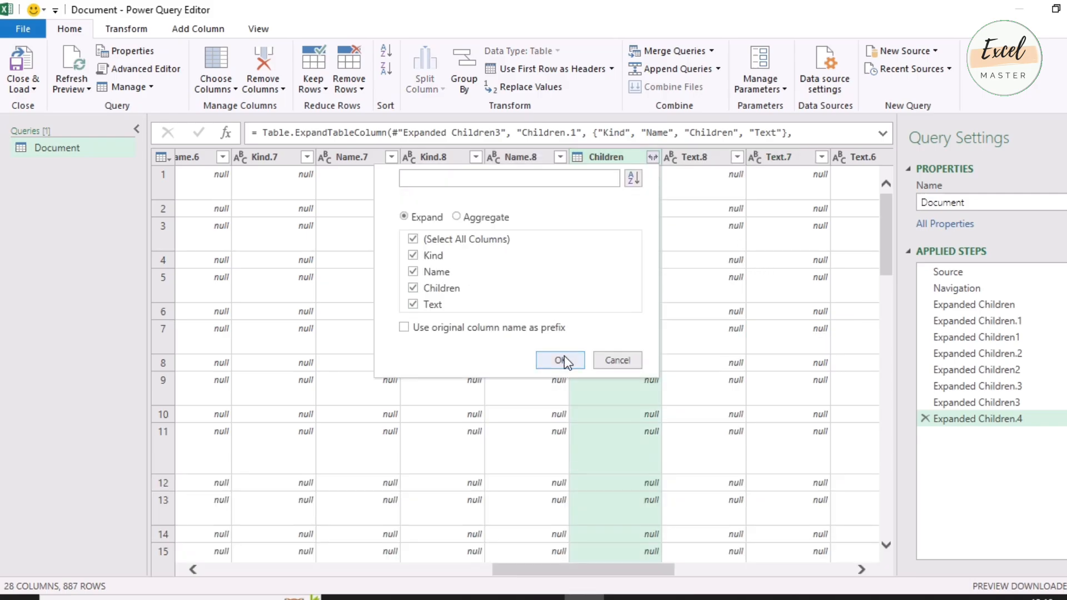
left_click(561, 360)
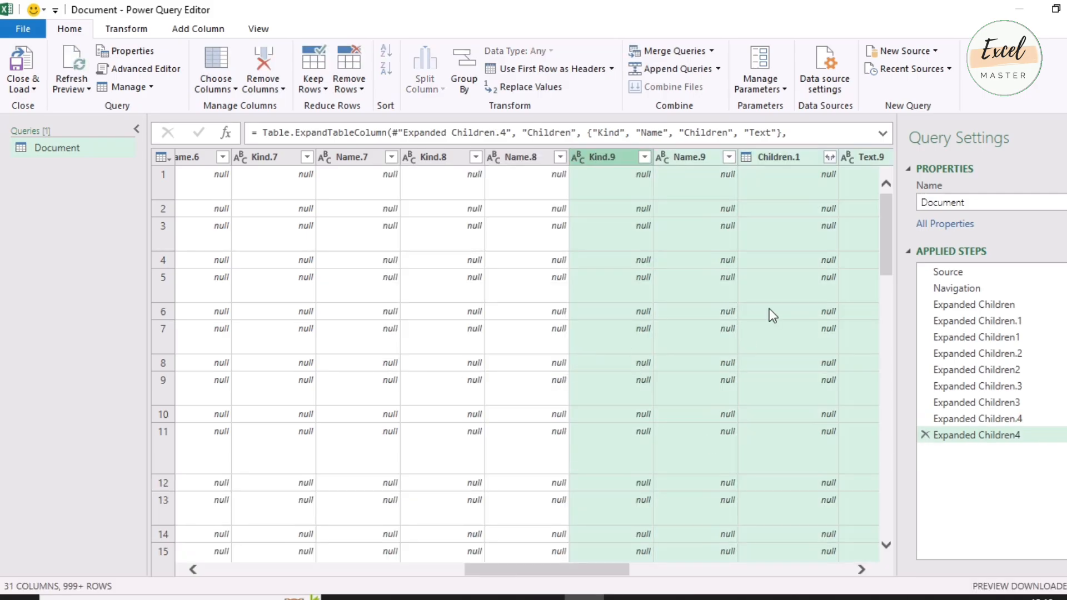
Review the list of values in Text.9 and remove all columns other than Text.9
left_click(787, 295)
left_click(859, 472)
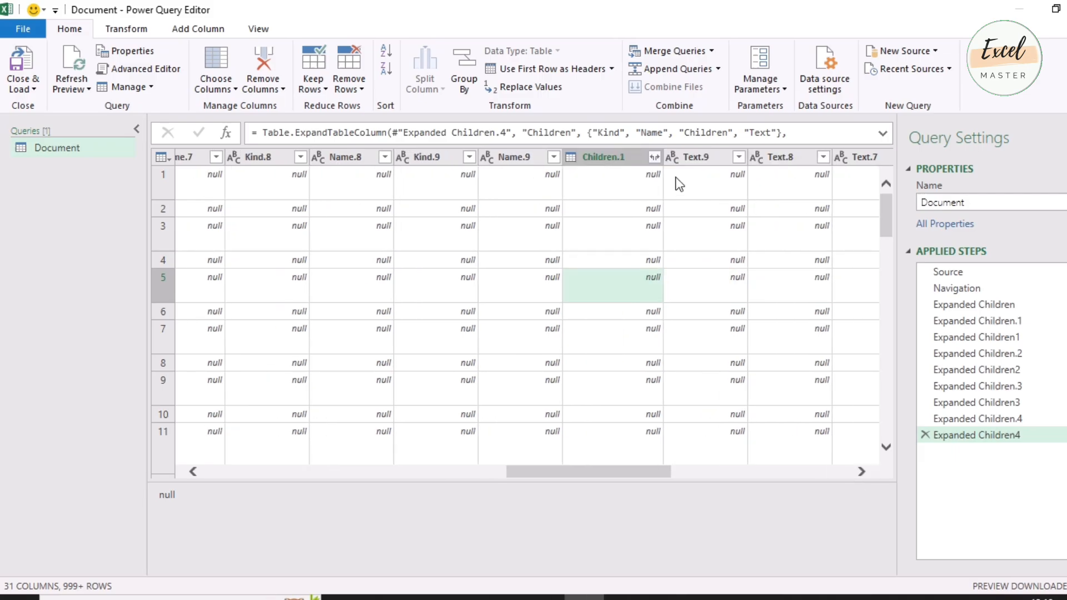
left_click(739, 157)
scroll(733, 418, "down", 3)
left_click_drag(732, 418, 719, 507)
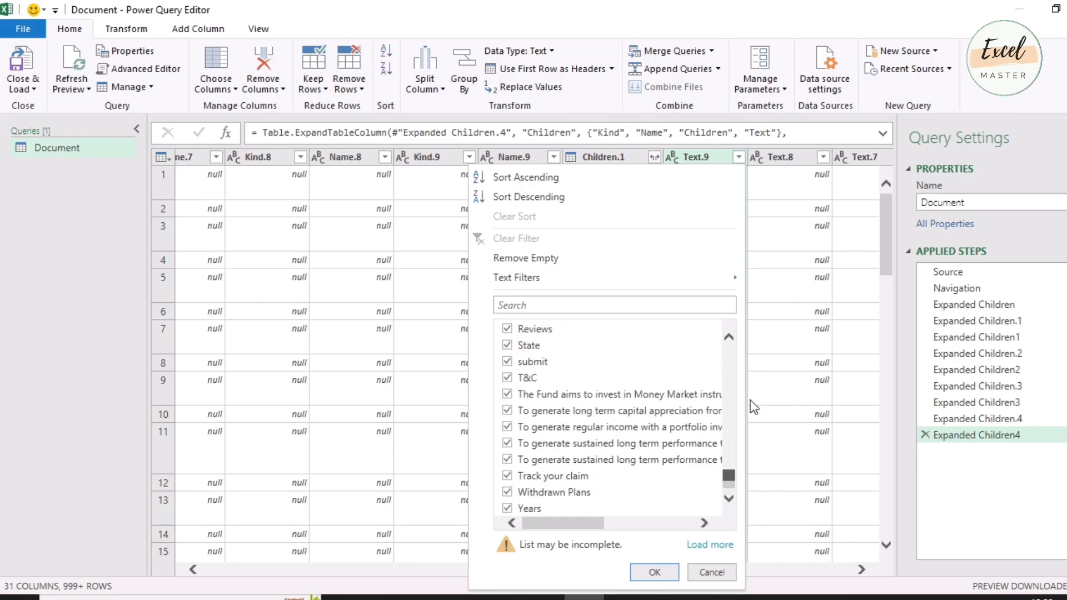
left_click(773, 313)
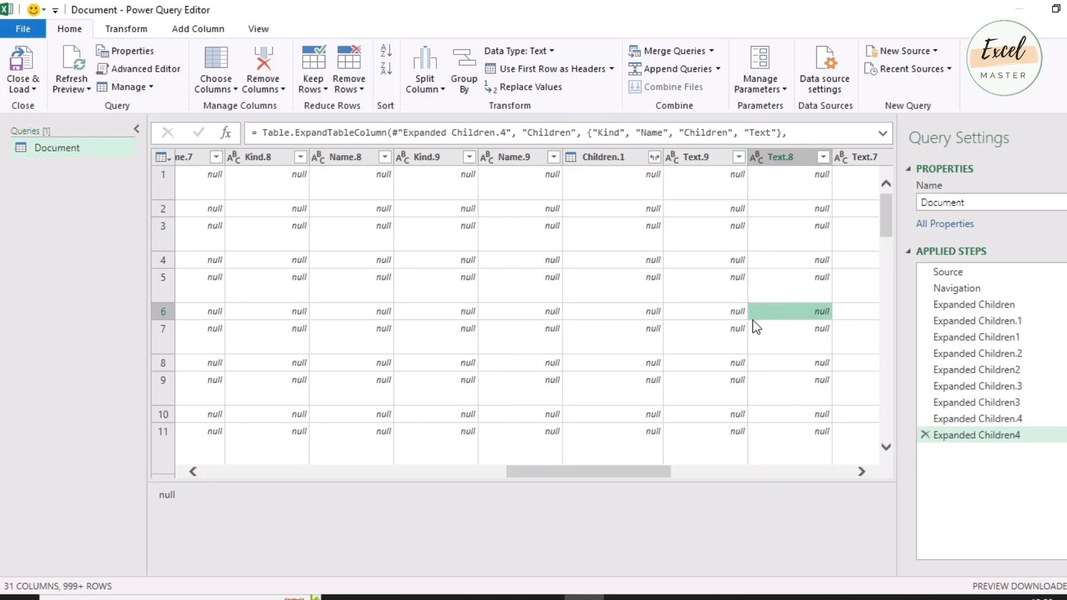
left_click(701, 160)
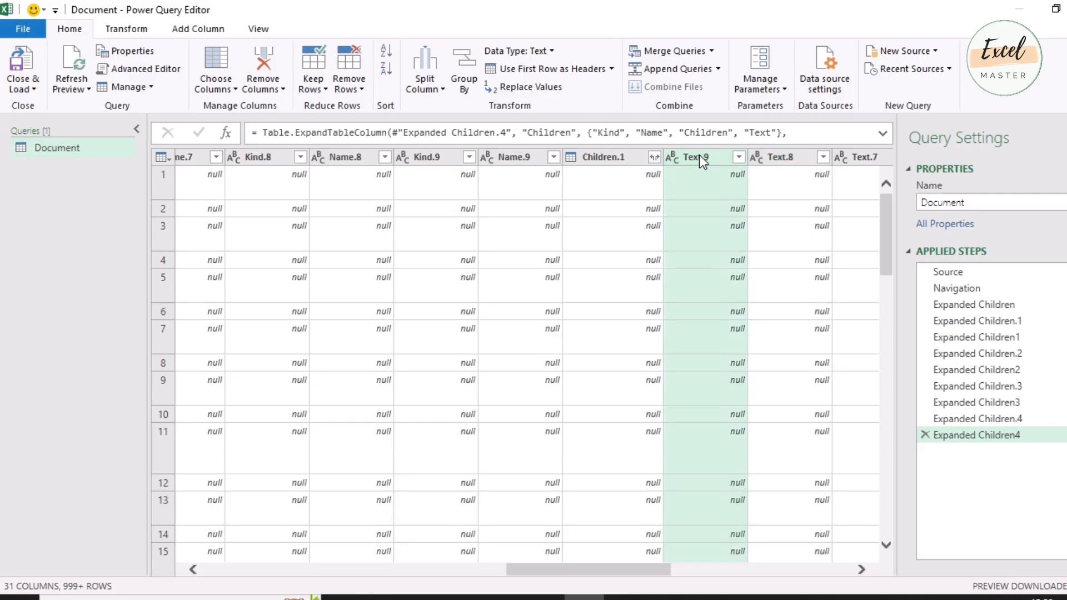
right_click(699, 155)
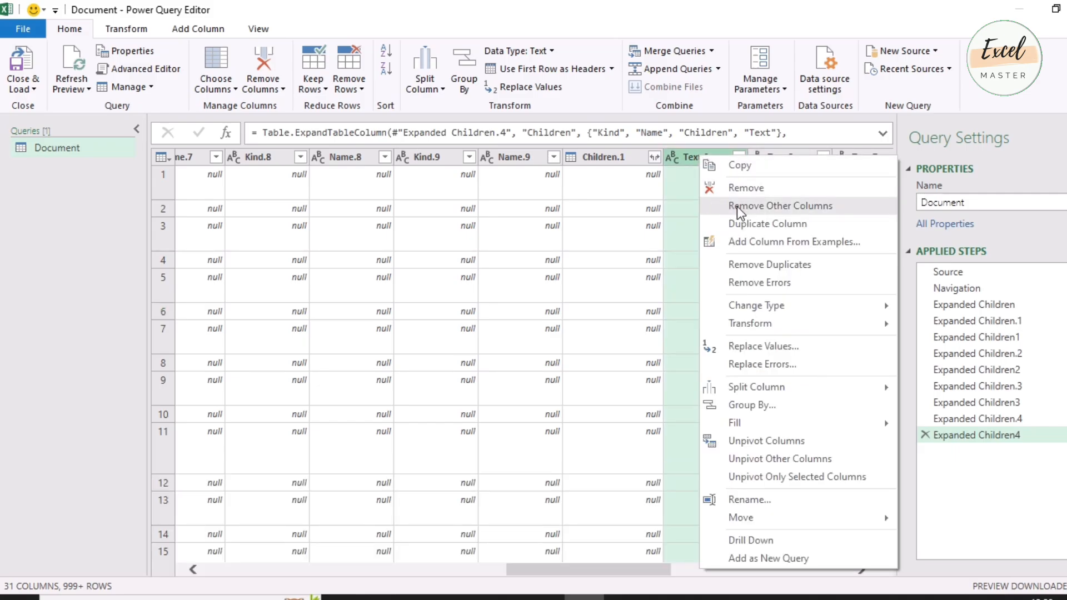
left_click(769, 207)
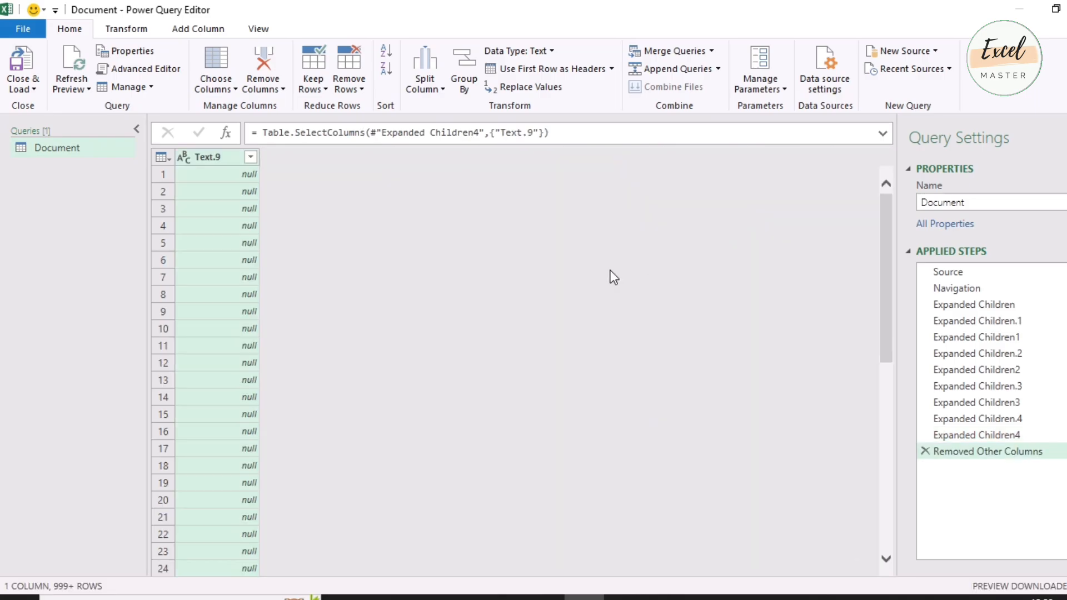
Filter the Text.9 column to exclude the null rows
left_click(250, 158)
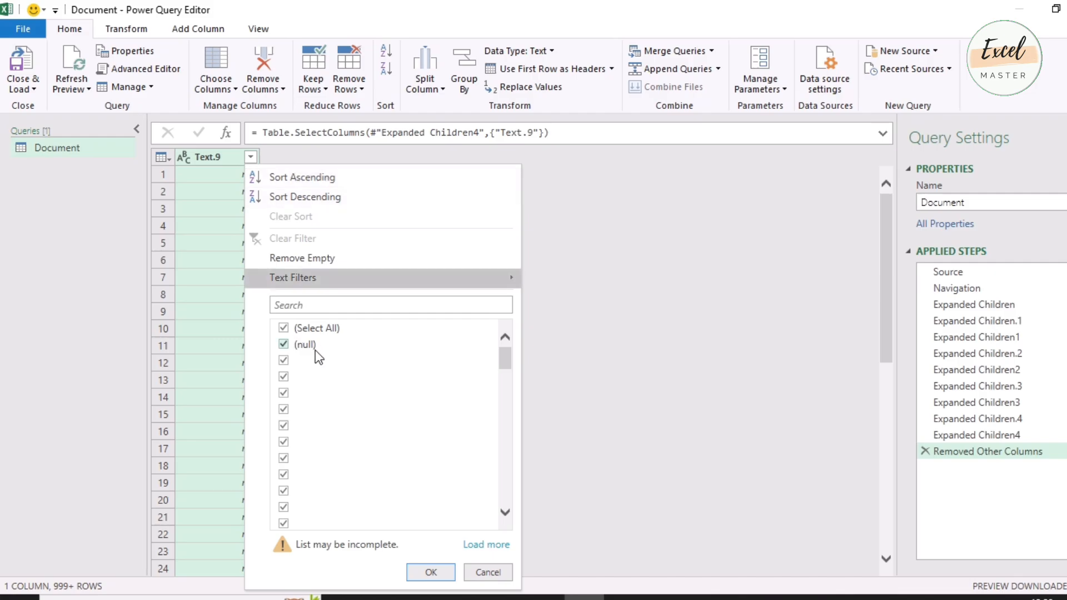
left_click(283, 345)
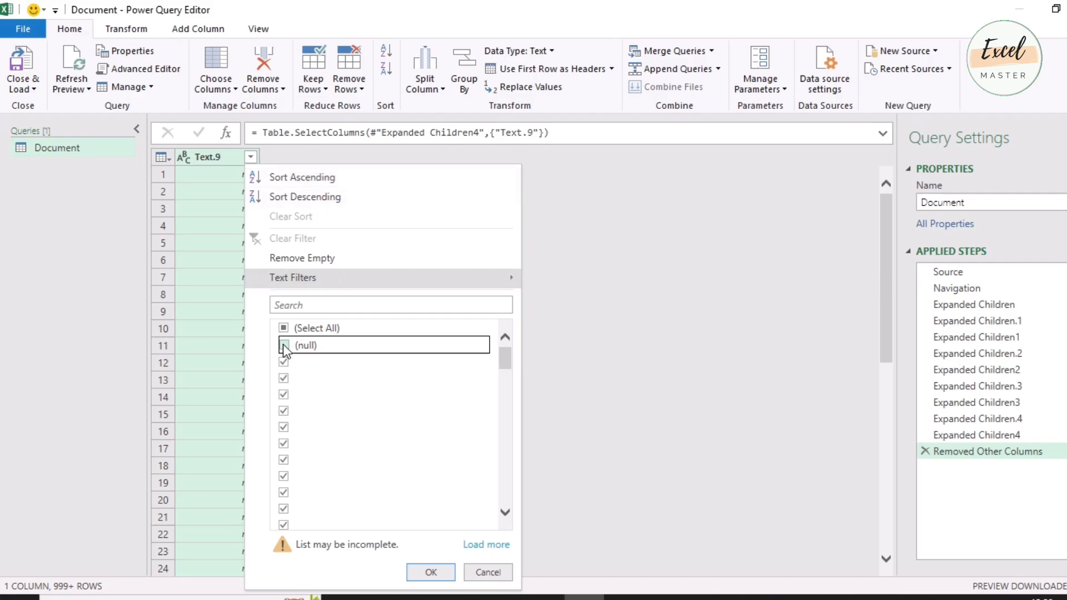
left_click(420, 572)
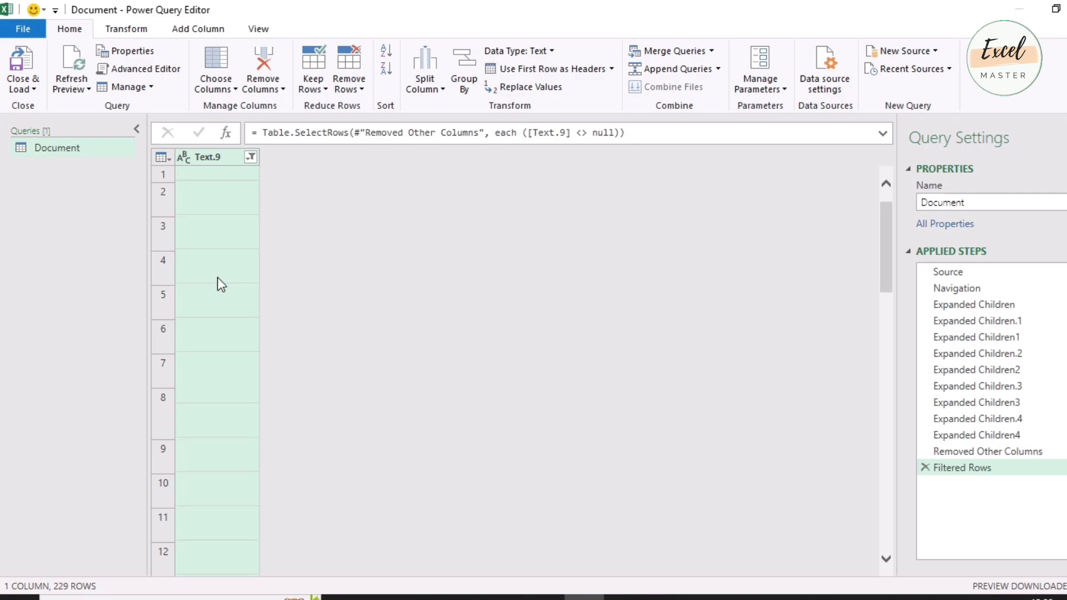
Find where the fund entries begin in Text.9 and remove the top 56 rows
scroll(217, 278, "down", 7)
scroll(218, 278, "down", 15)
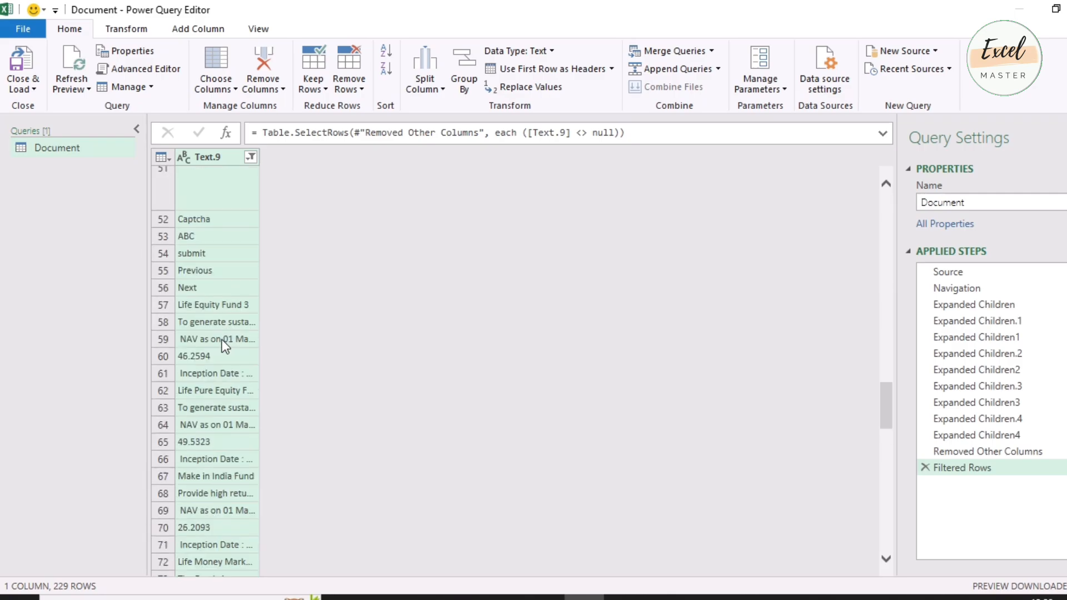
left_click(194, 305)
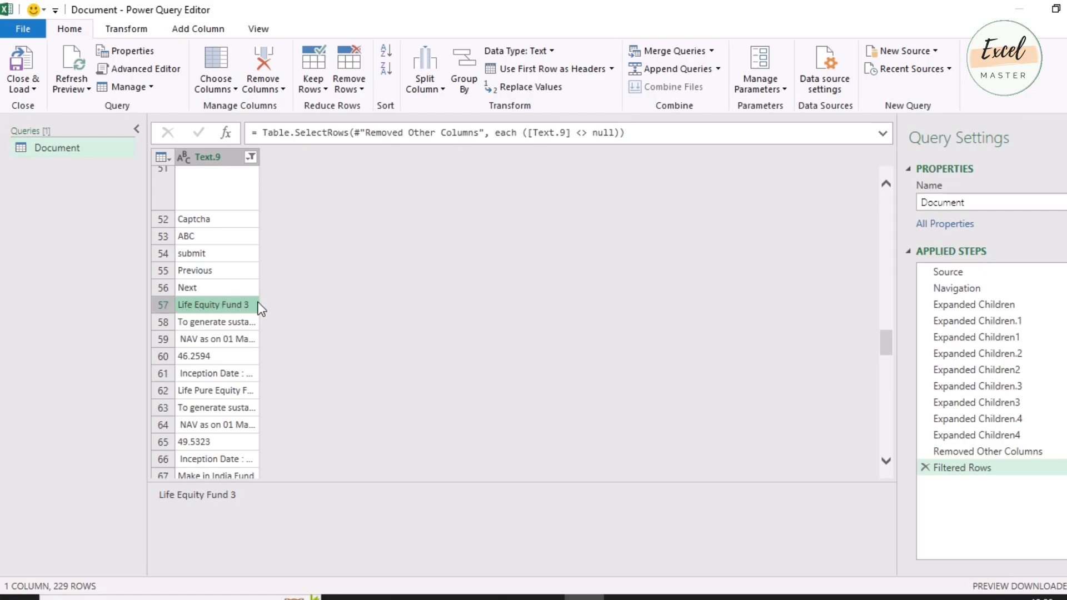
left_click(220, 290)
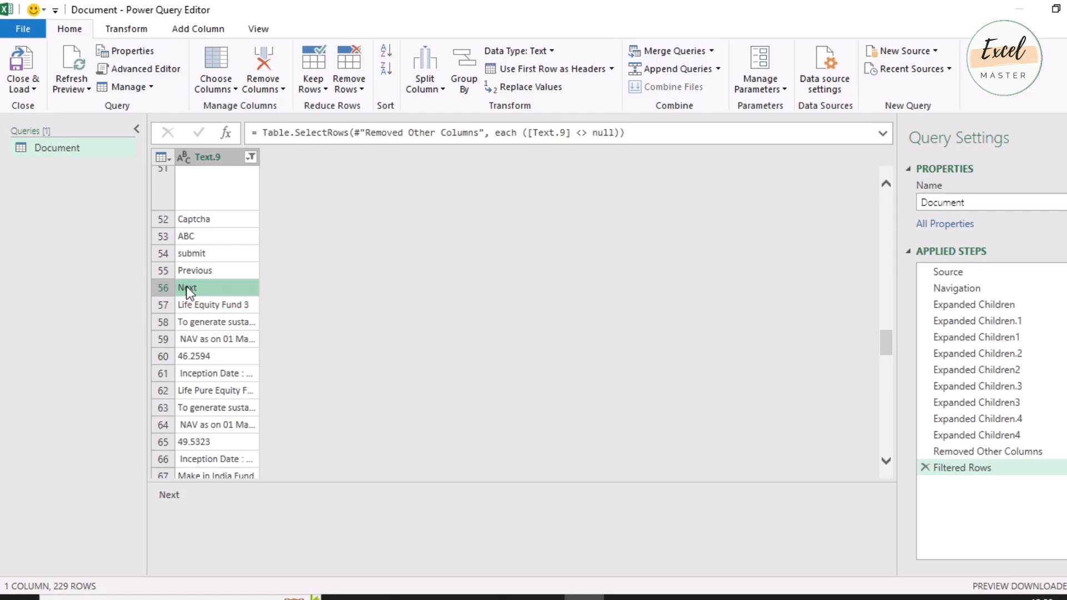
left_click(357, 86)
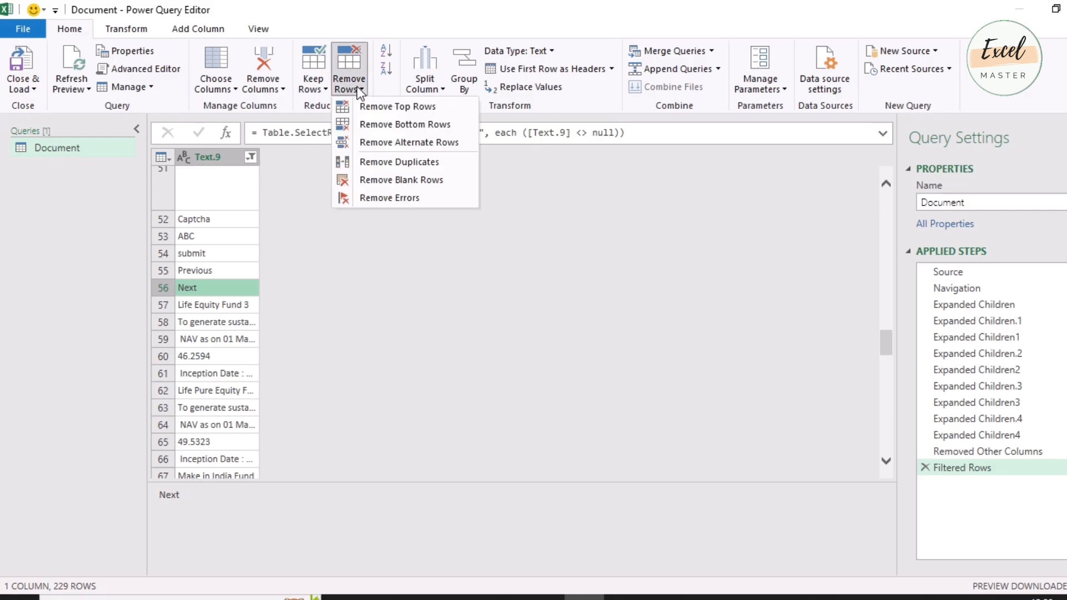
left_click(408, 107)
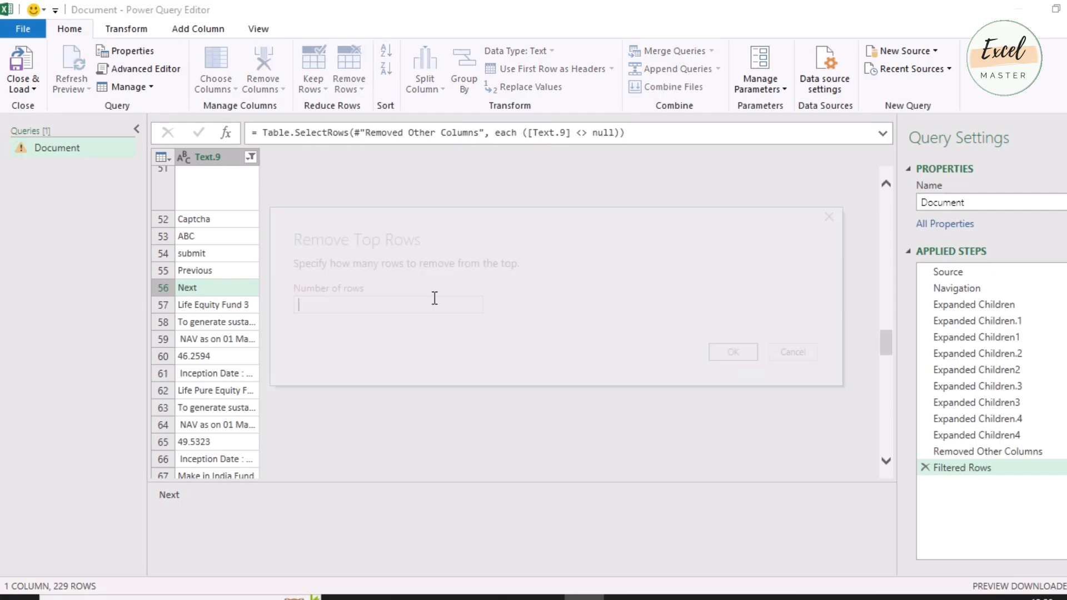
type("56")
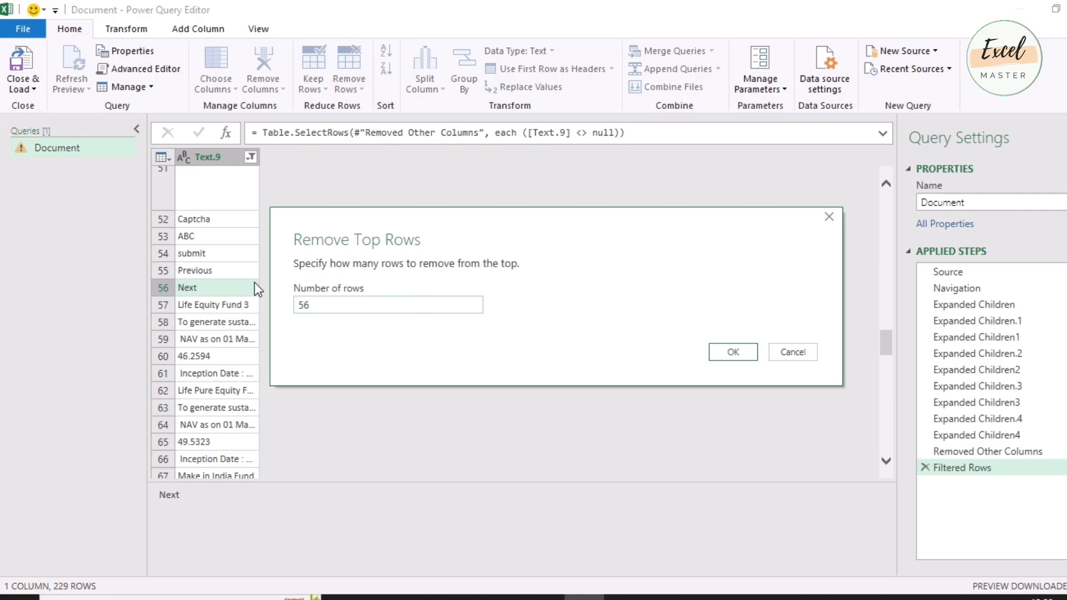
left_click(732, 354)
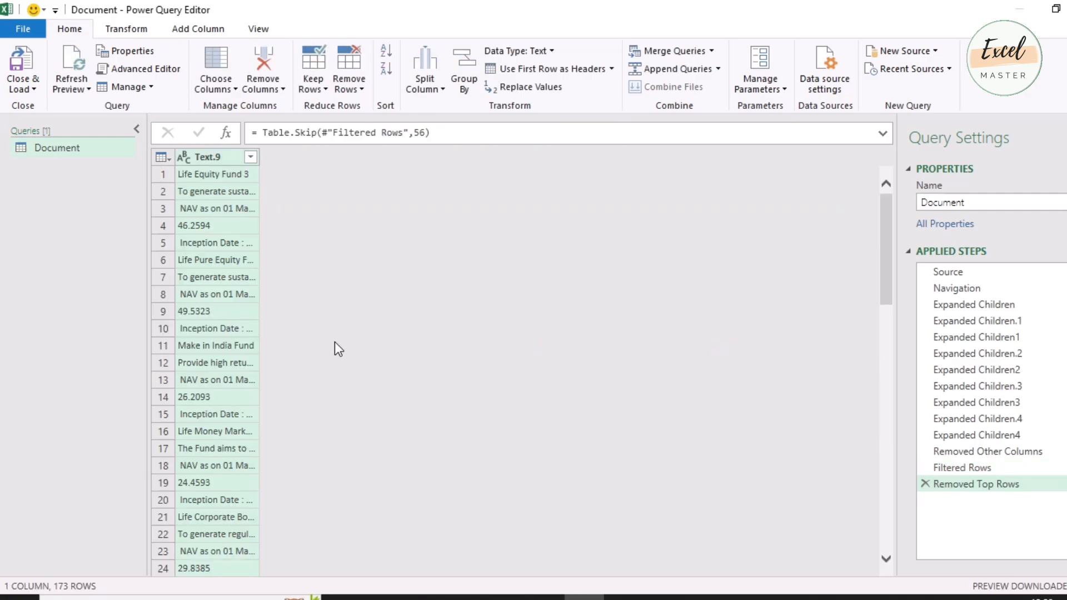
Find the last fund's NAV value in Text.9 and keep only the top 29 rows
scroll(233, 312, "down", 3)
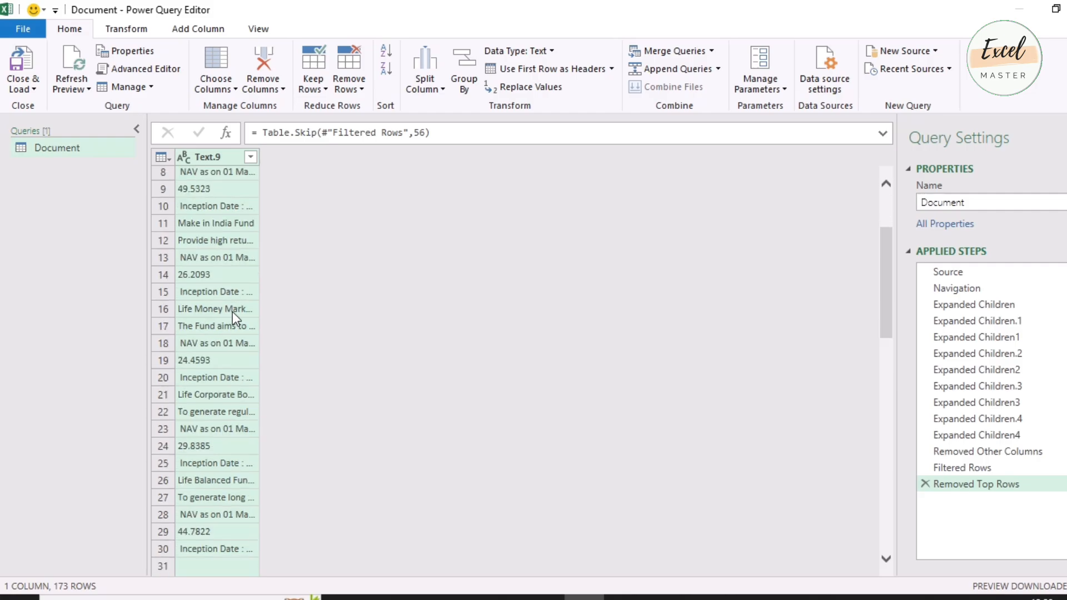
left_click(210, 531)
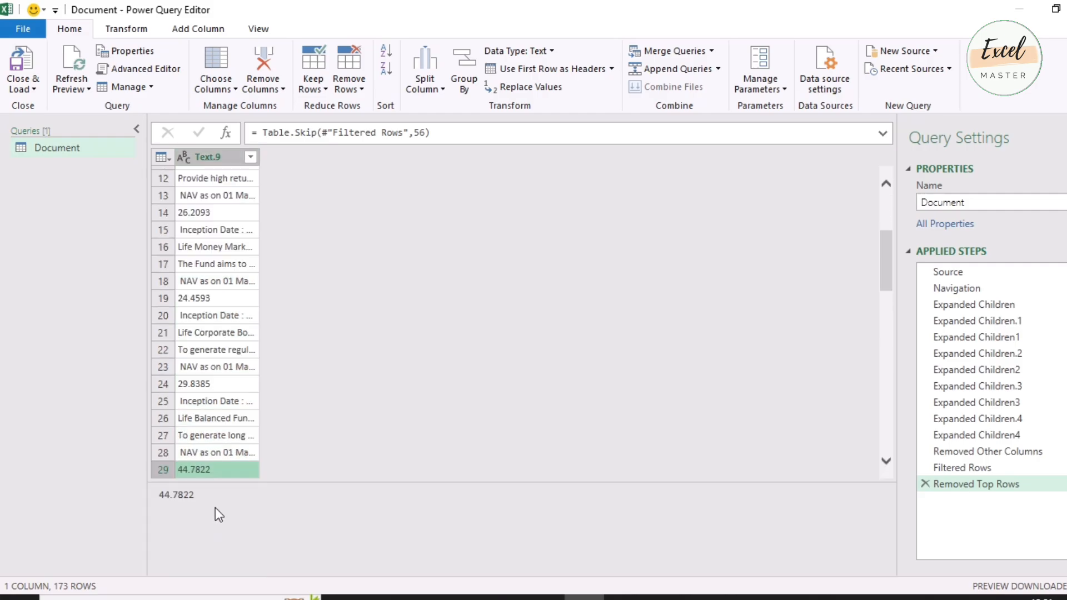
scroll(217, 444, "down", 3)
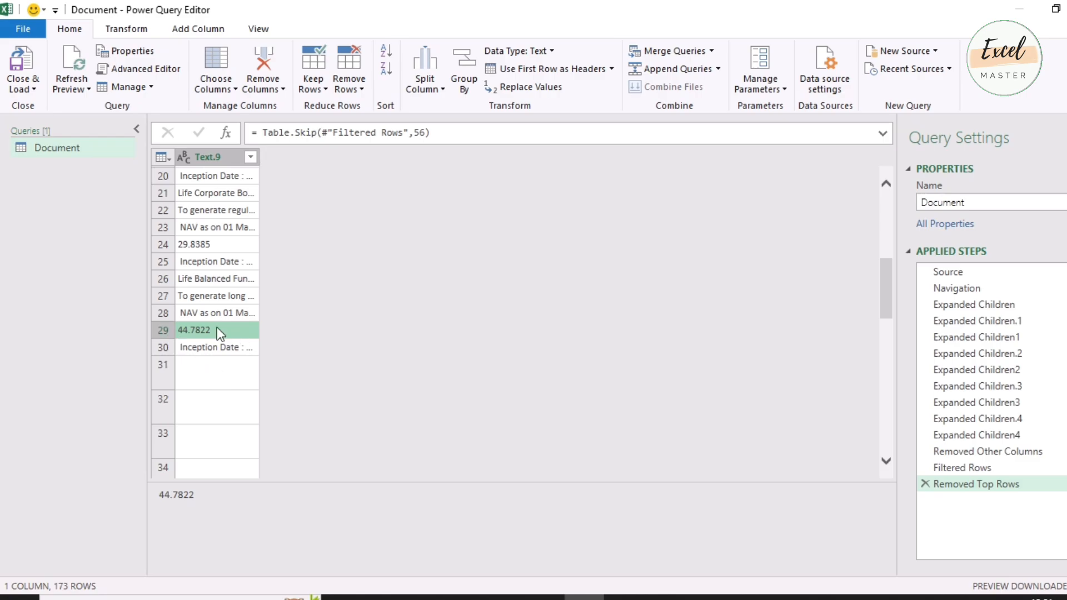
left_click(318, 89)
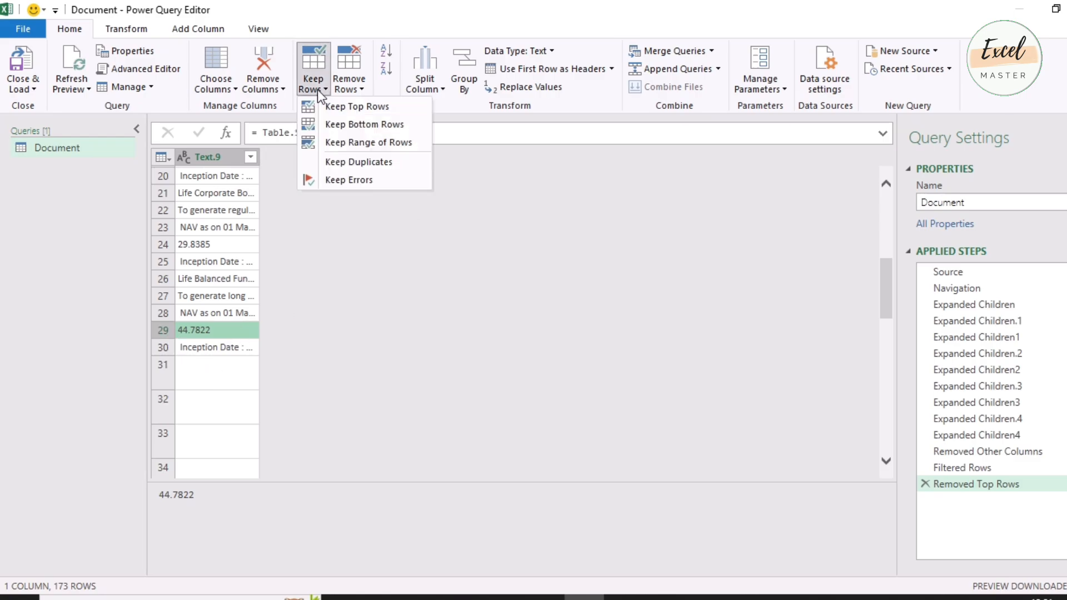
left_click(384, 110)
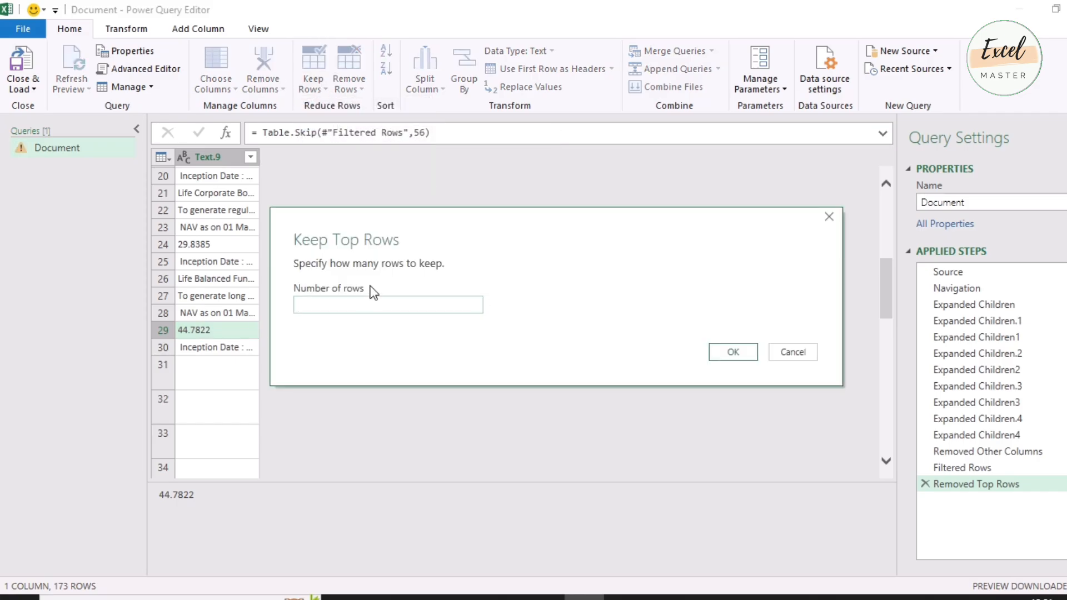
type("29")
left_click(732, 352)
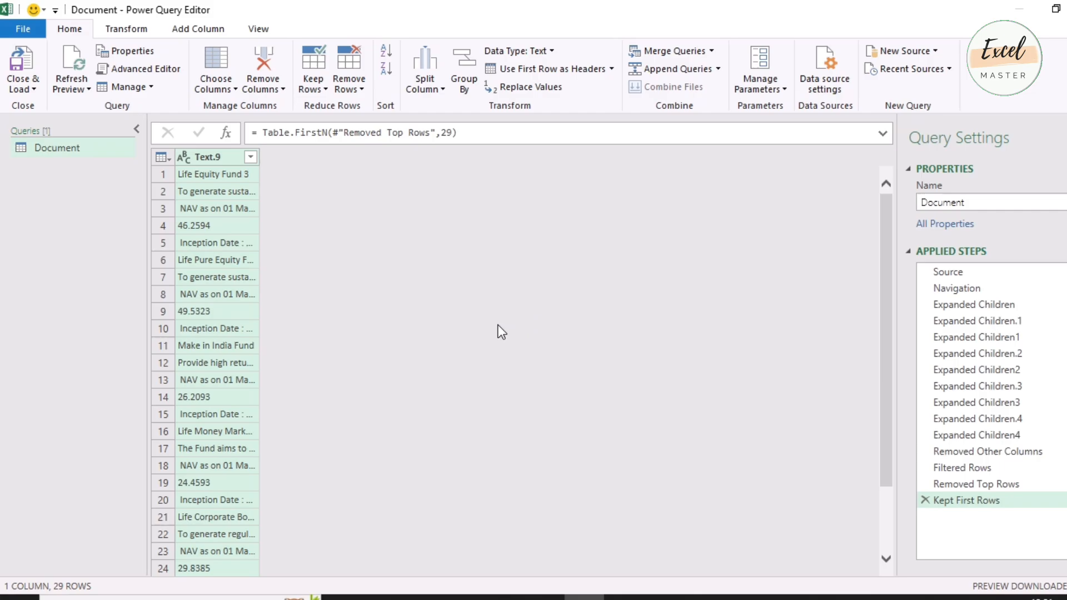
Widen the Text.9 column to show more of its text and check the first fund's name and NAV value
scroll(502, 332, "down", 2)
scroll(502, 331, "up", 2)
left_click_drag(261, 164, 306, 162)
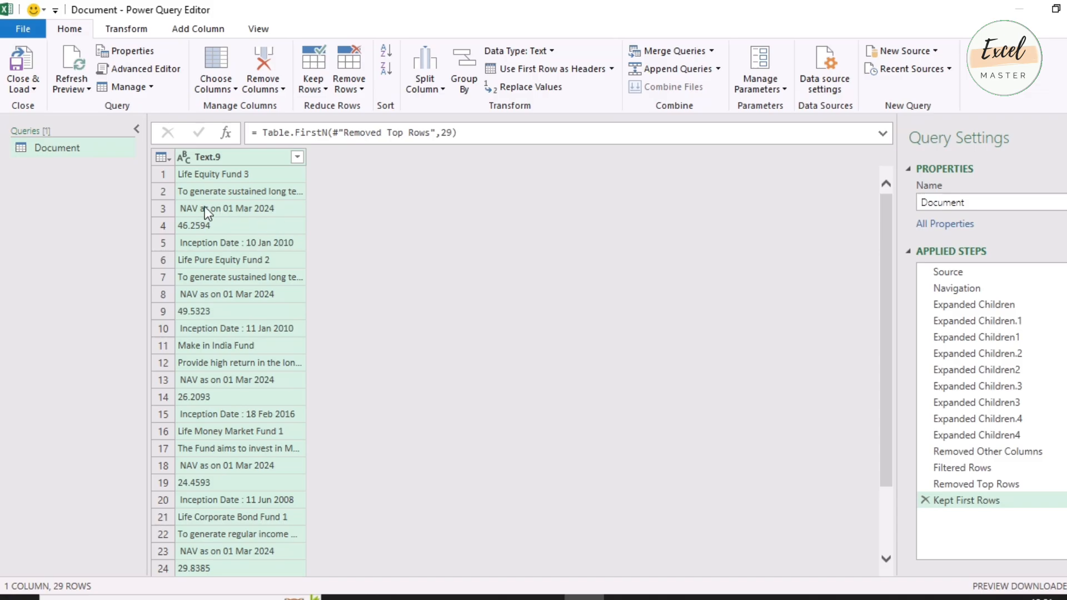
left_click(195, 176)
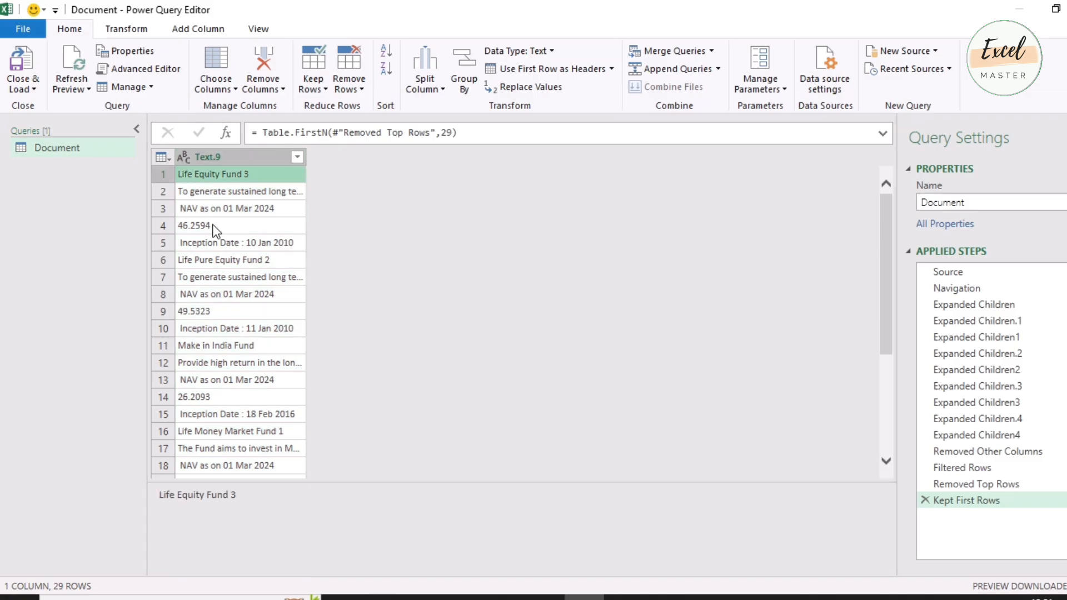
left_click(213, 224)
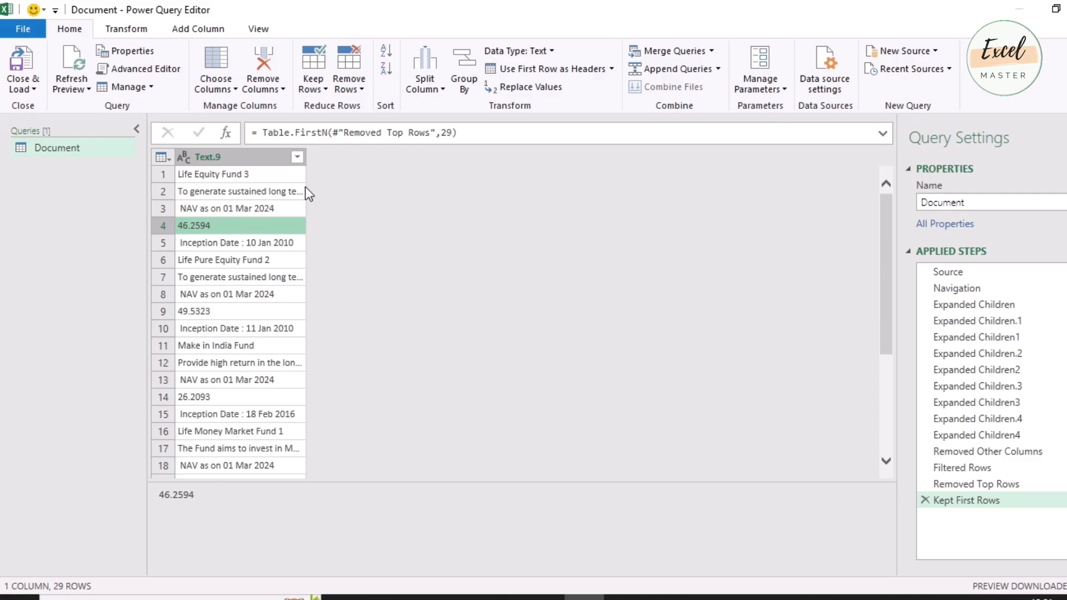
Filter Text.9 to keep only the rows that do not contain "NAV"
left_click(298, 158)
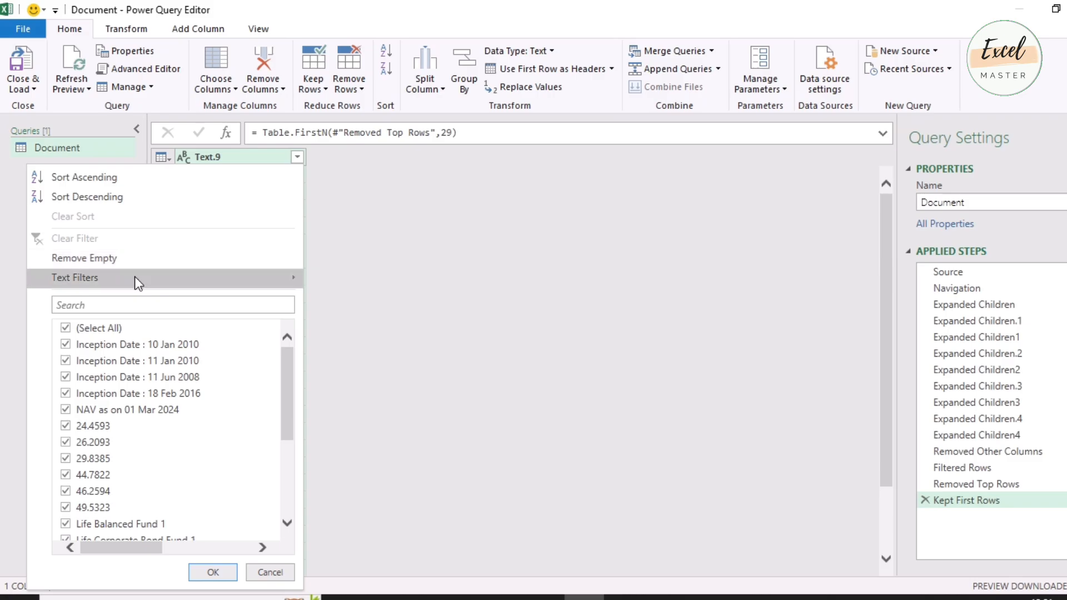
mouse_move(134, 276)
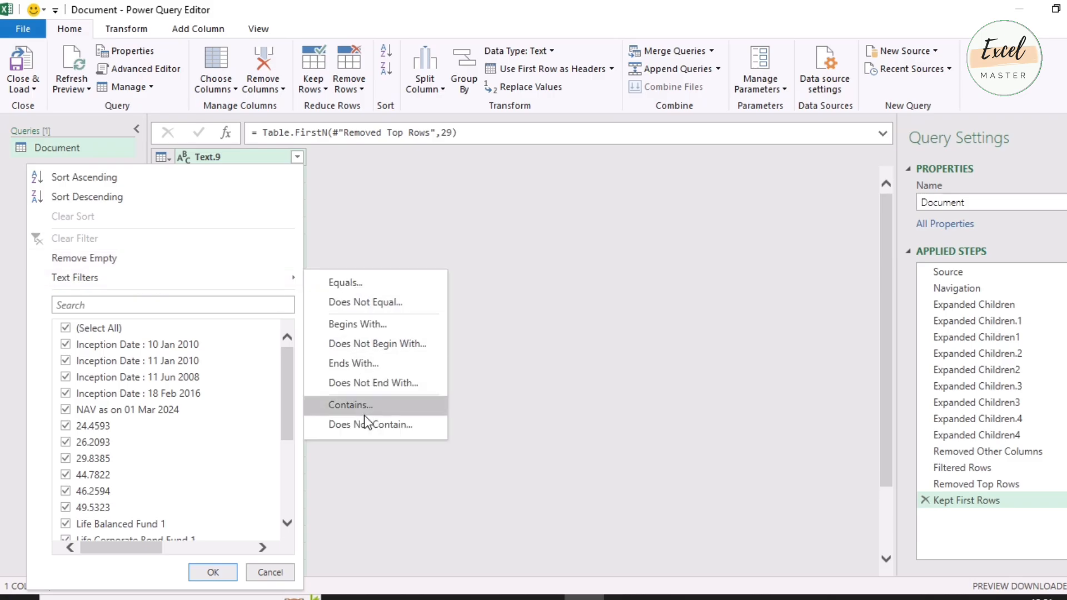
left_click(416, 423)
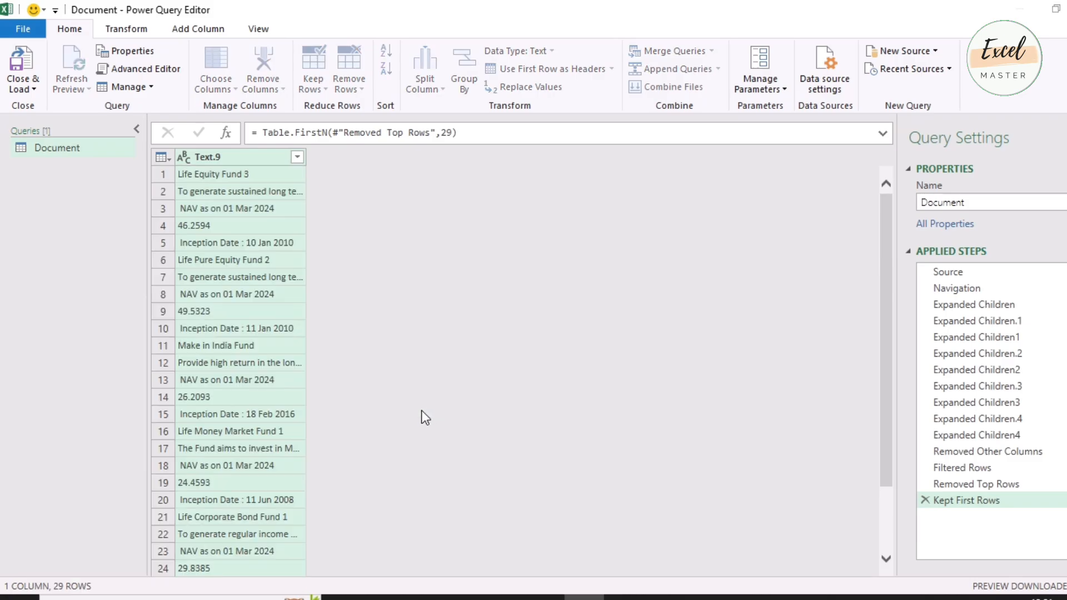
left_click(494, 300)
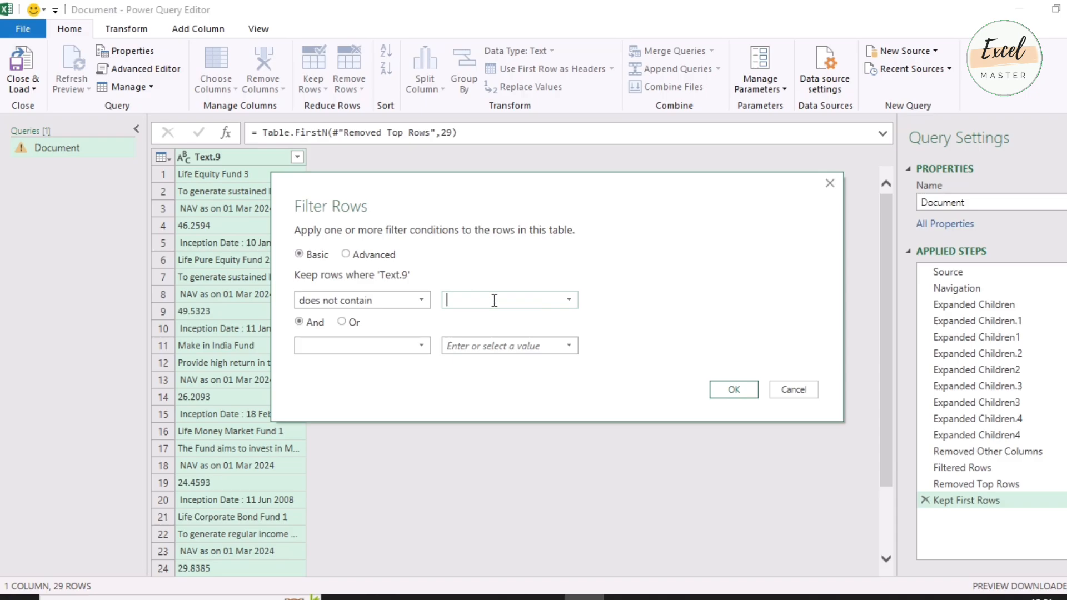
type("NAV")
left_click(734, 389)
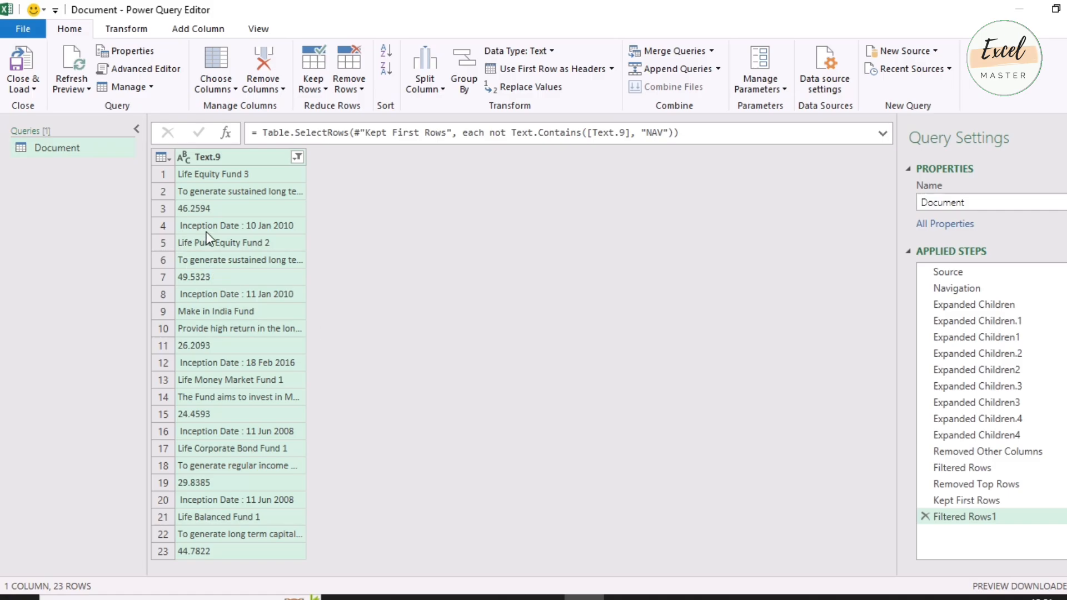
Filter Text.9 to keep only the rows that do not contain "Inception"
left_click(299, 158)
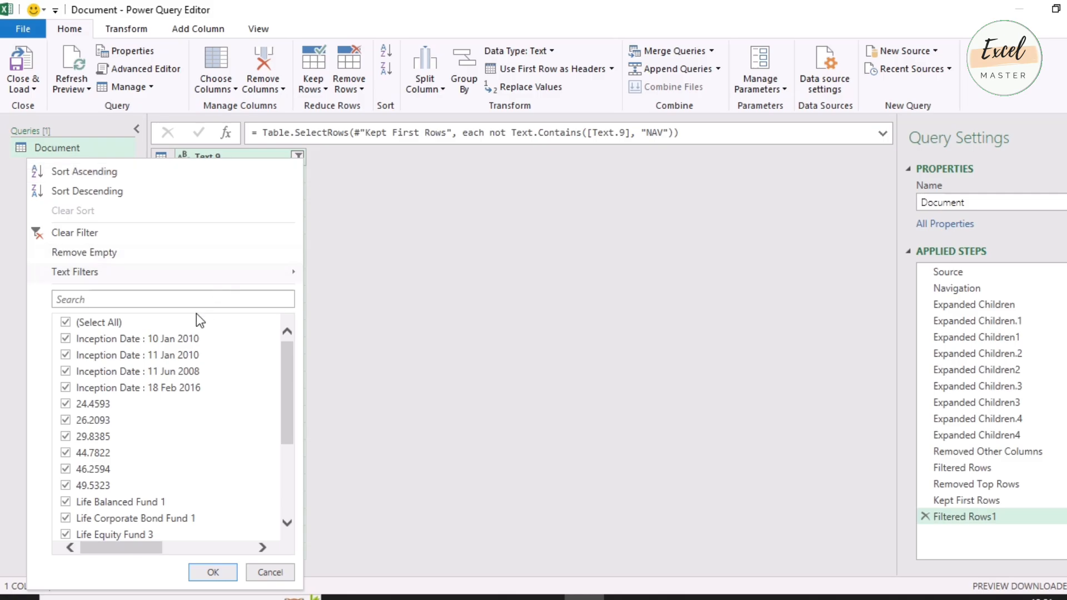
mouse_move(136, 274)
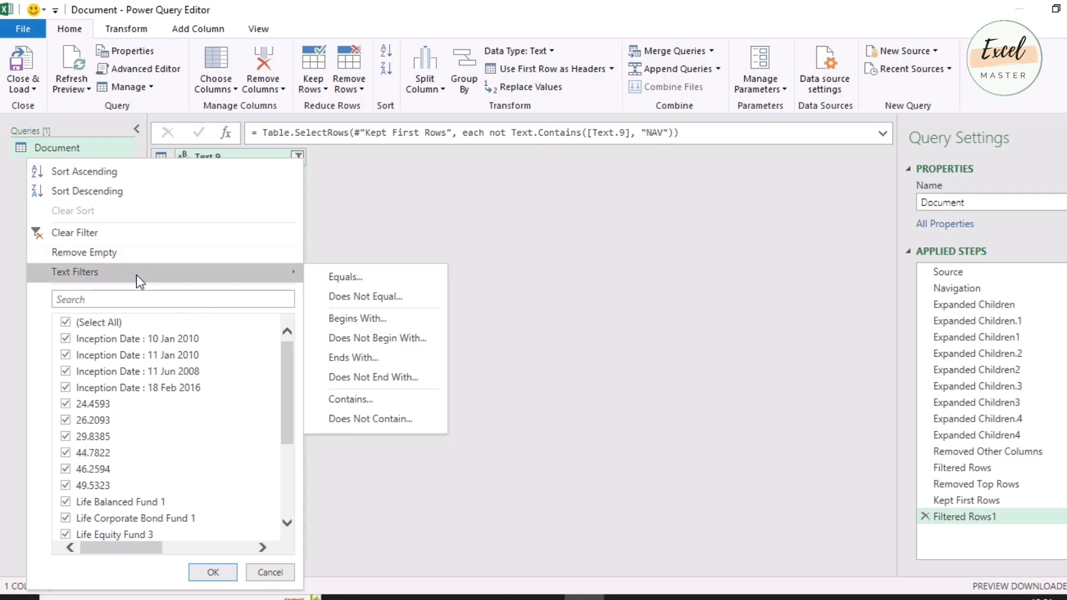
left_click(381, 418)
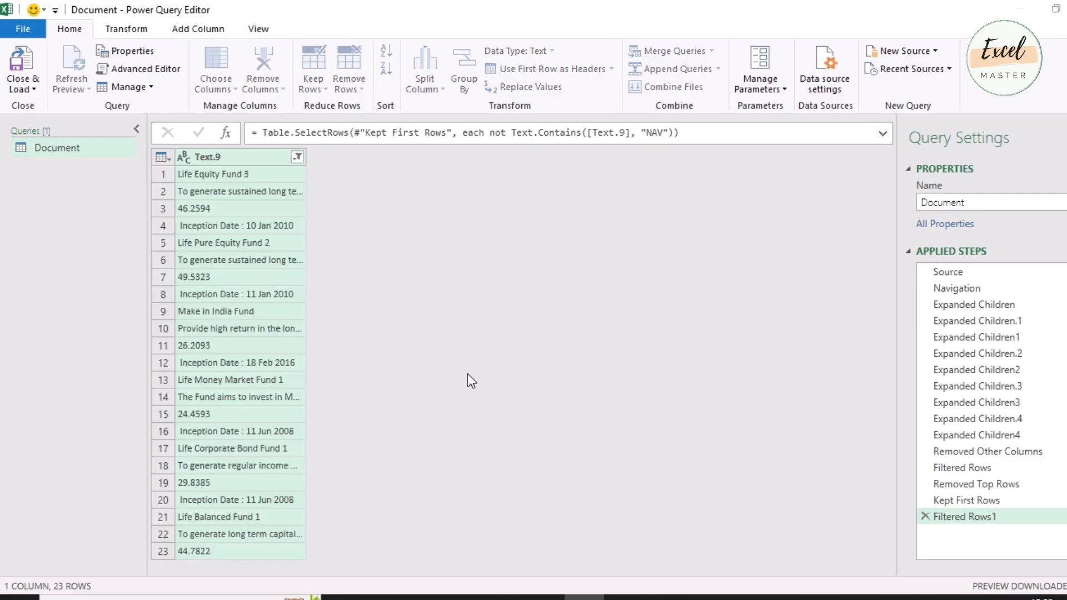
left_click(450, 300)
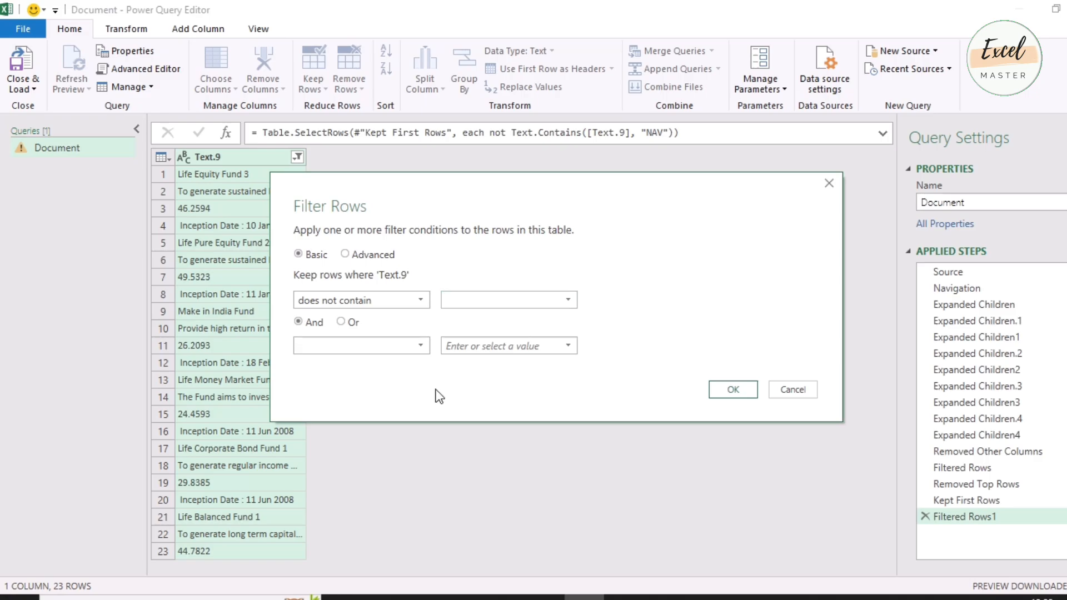
type("Inception")
left_click(731, 389)
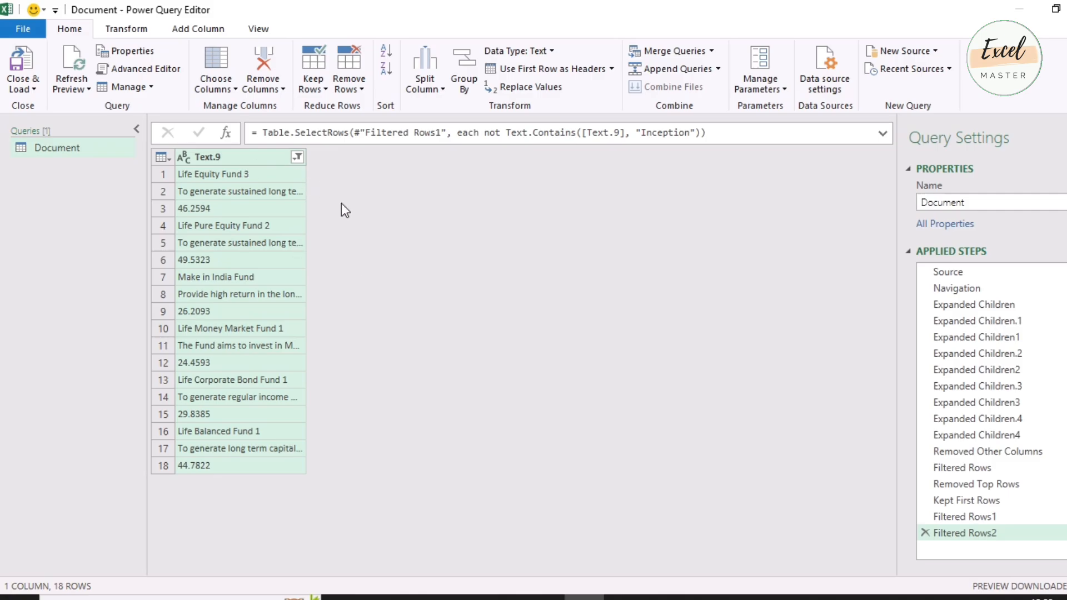
Add a custom column named Custom with the formula =Text.Length([Text.9])
left_click(198, 34)
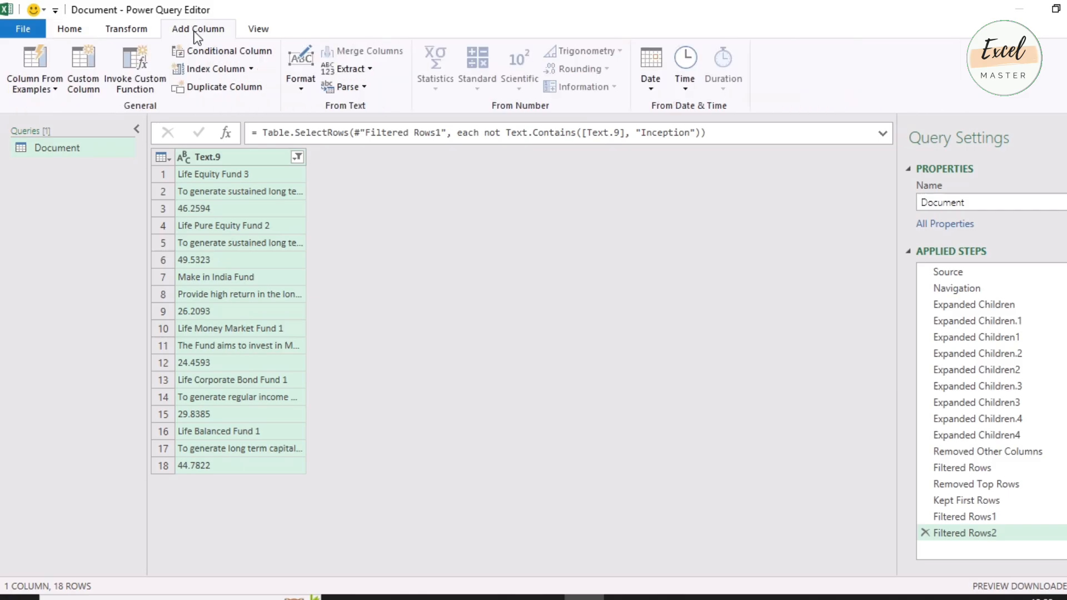
left_click(92, 94)
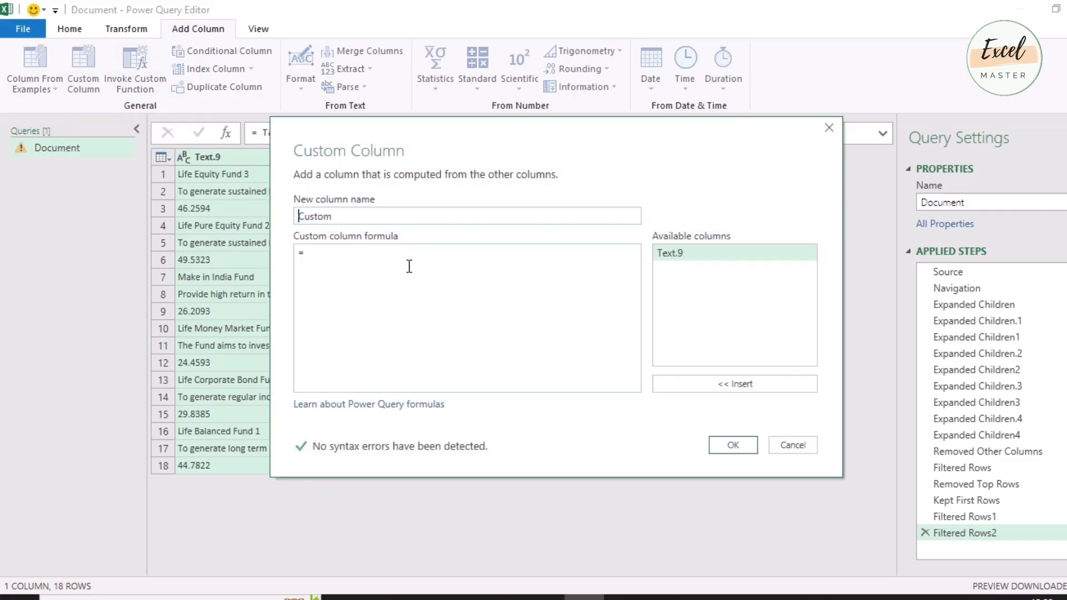
left_click(327, 251)
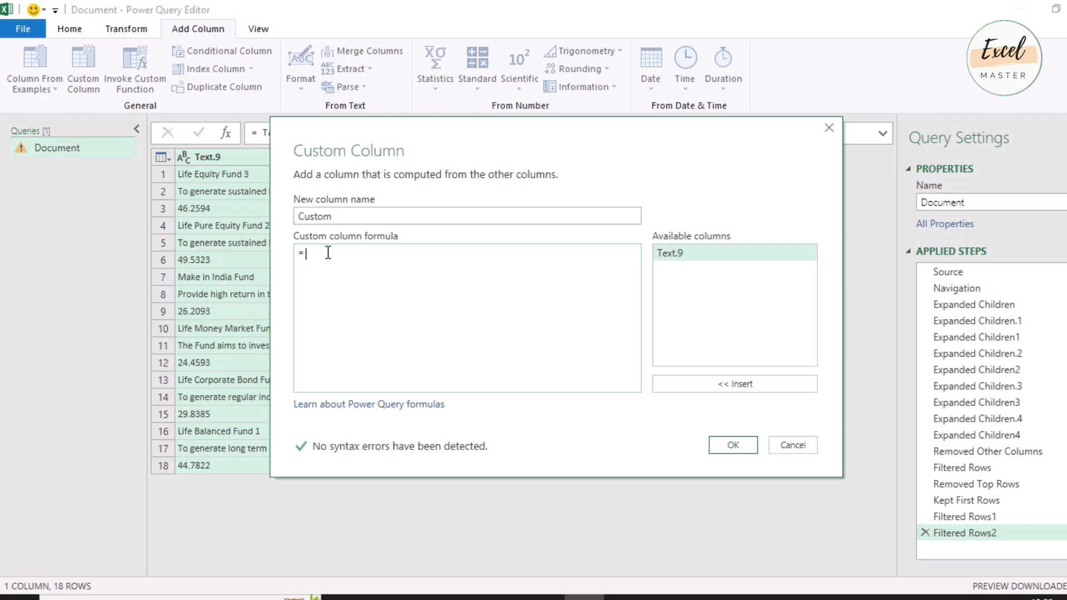
type("Text.Length")
double_click(708, 253)
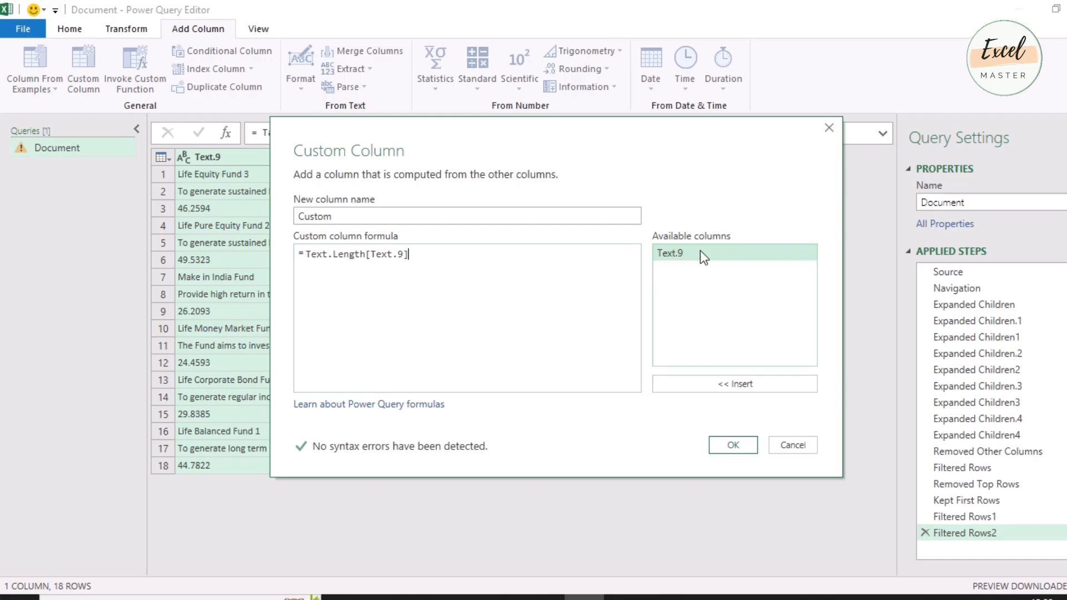
left_click(367, 254)
type("(")
left_click(445, 255)
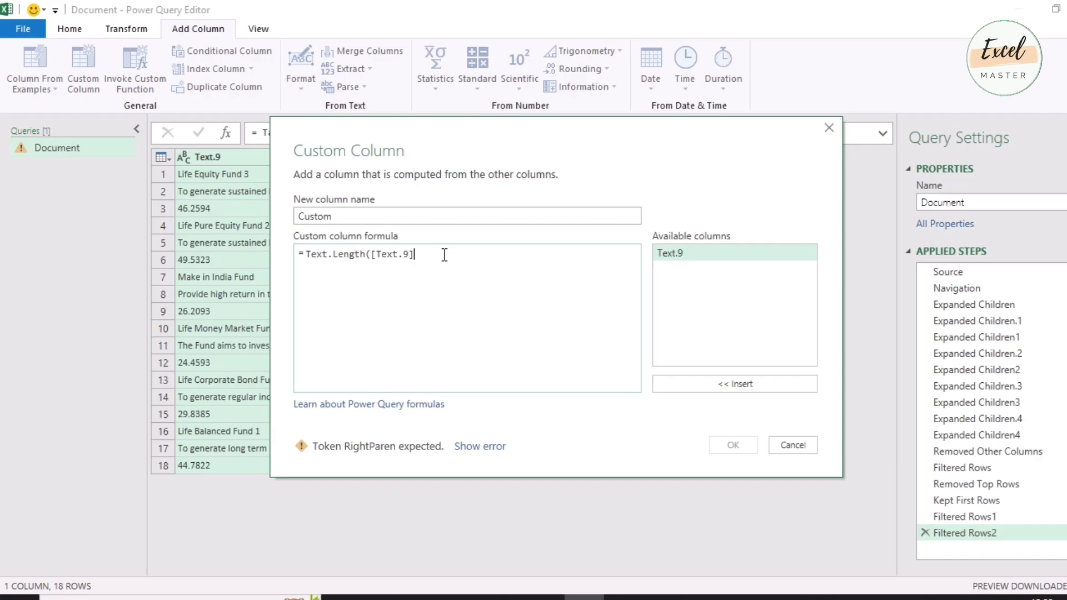
type(")")
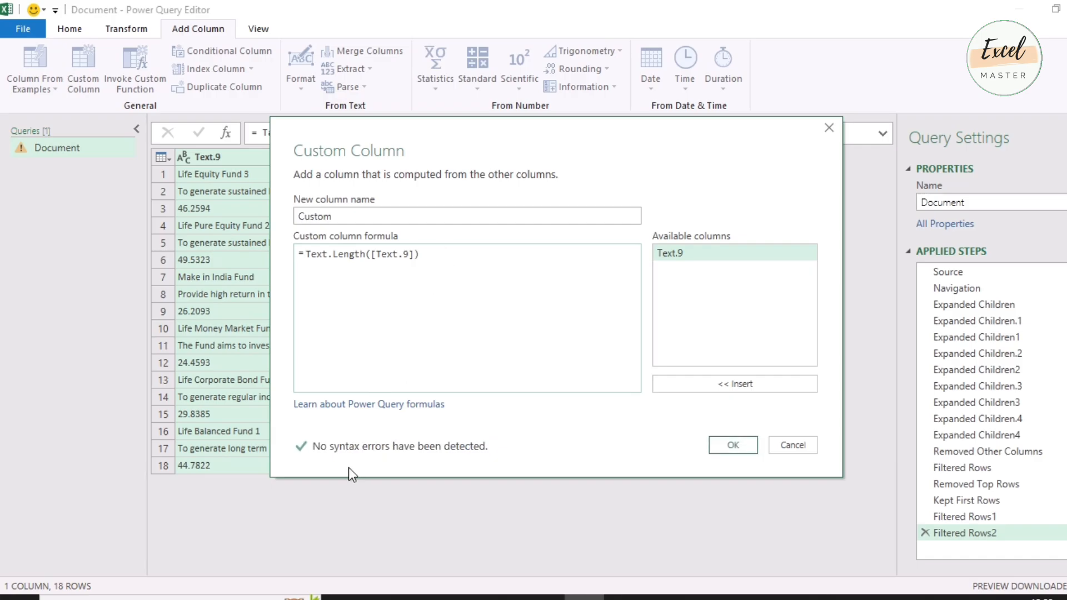
left_click(722, 445)
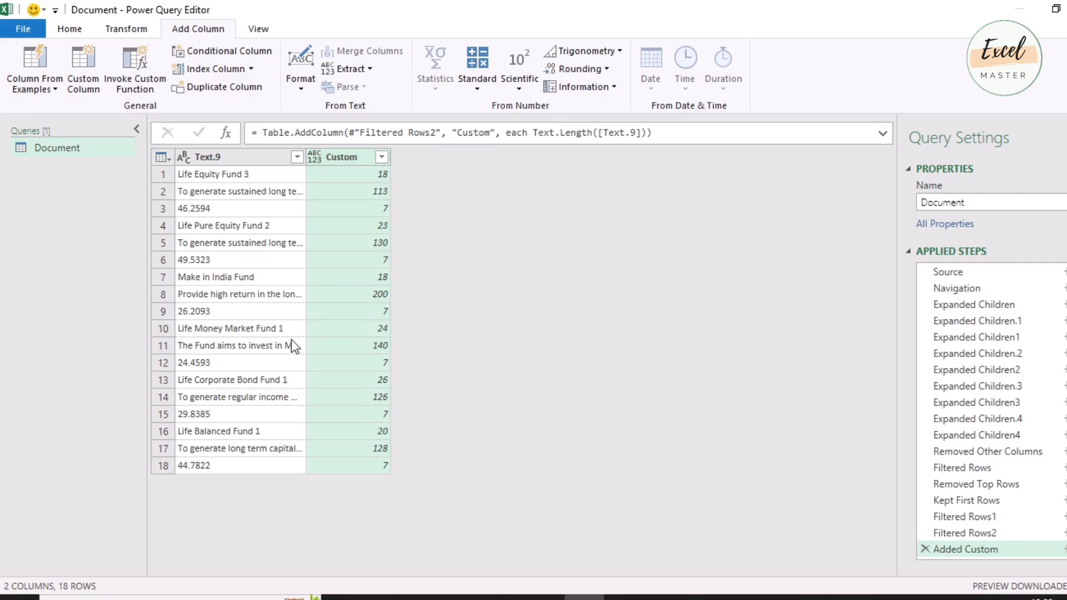
Filter the Custom column to keep only the rows whose value is less than or equal to 27
left_click(380, 380)
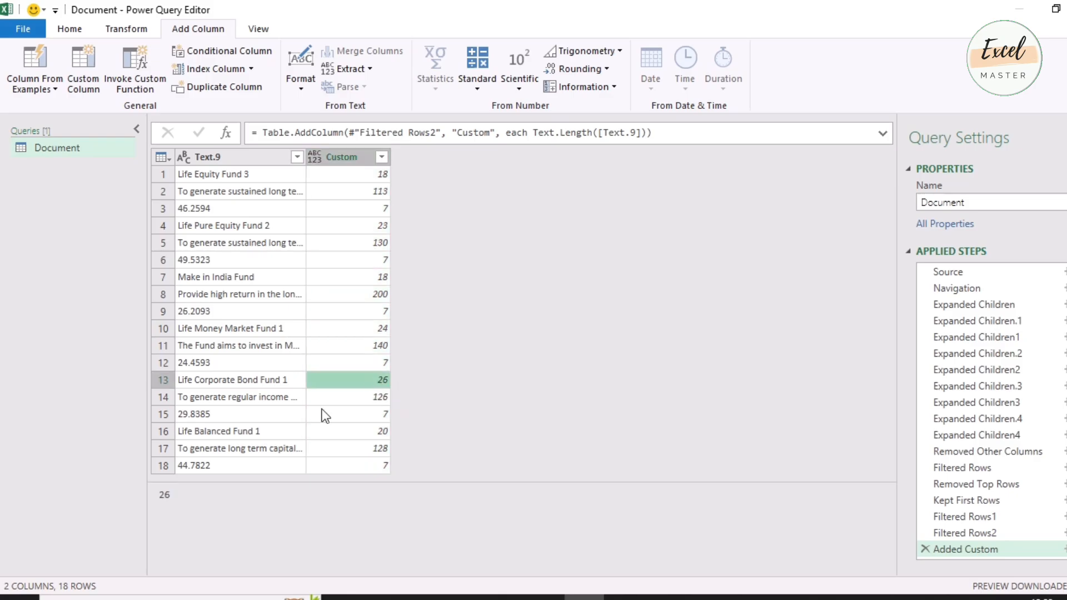
left_click(384, 160)
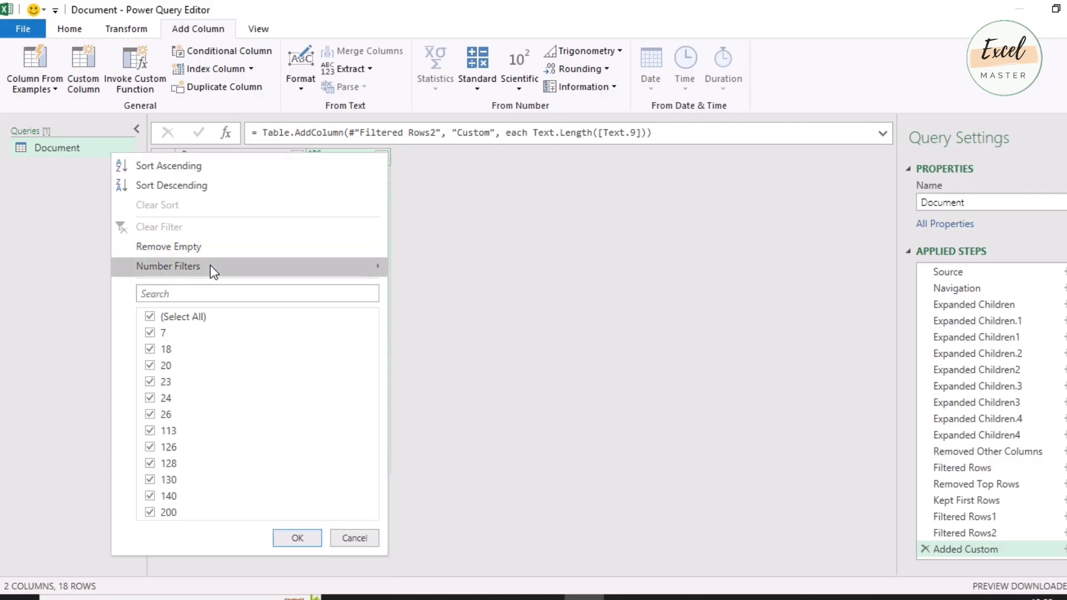
mouse_move(211, 265)
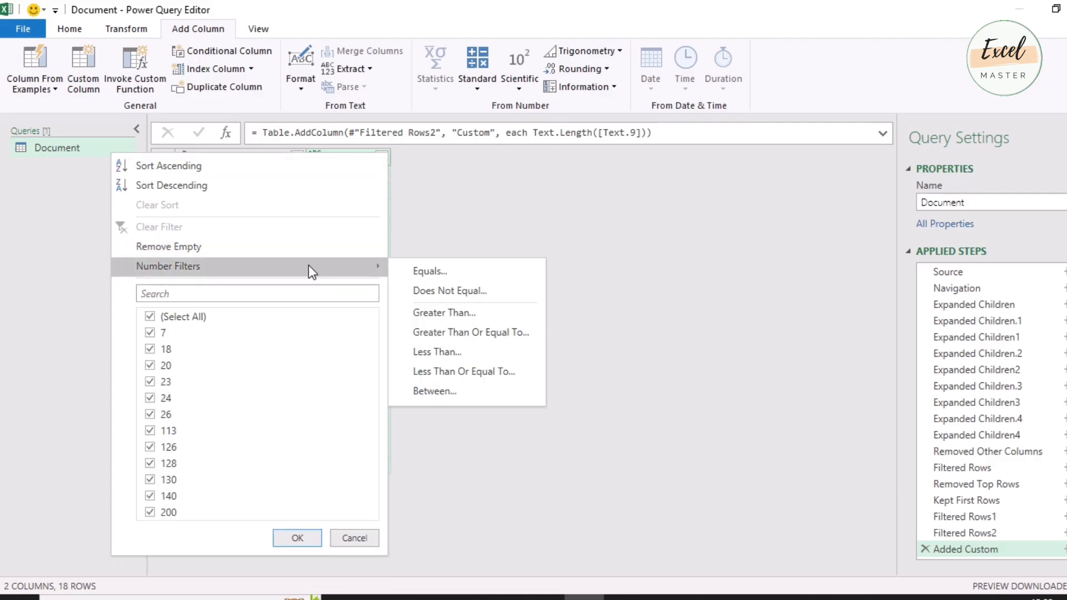
left_click(464, 372)
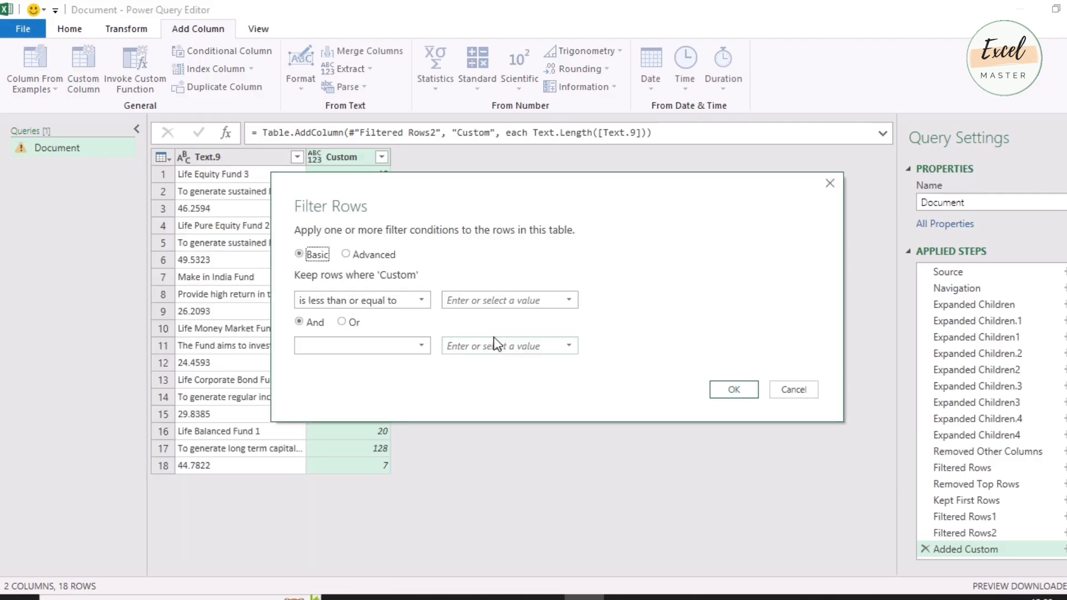
left_click(489, 301)
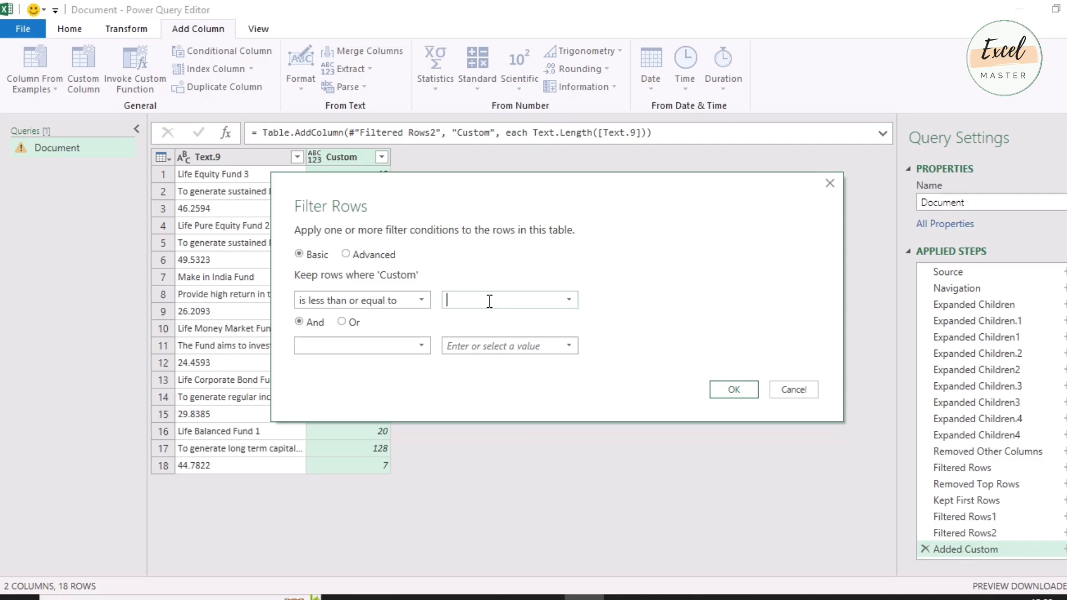
type("27")
left_click(733, 390)
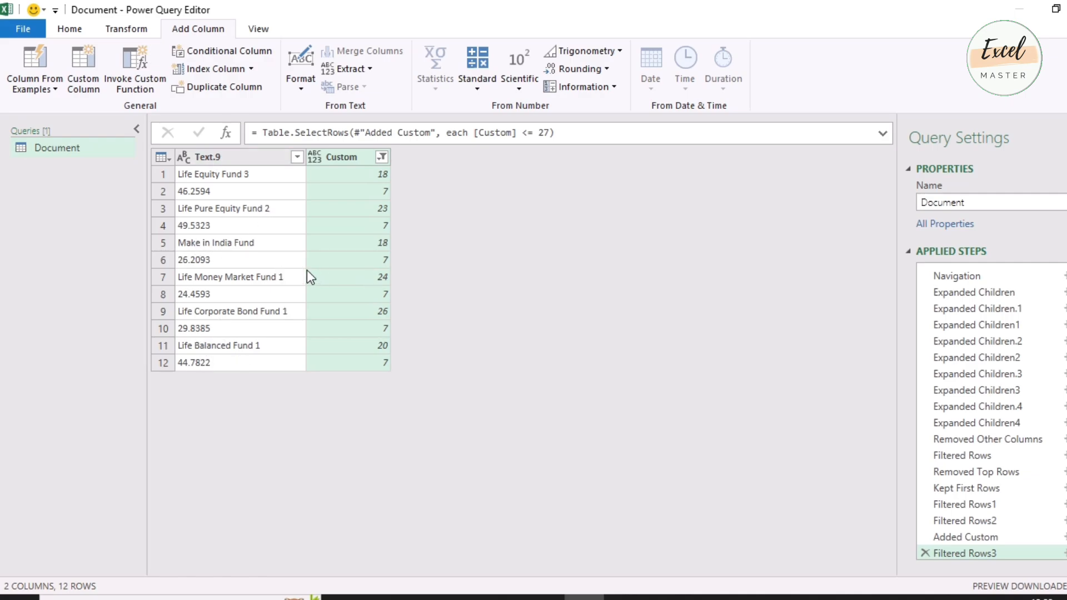
Compare the fund names and NAVs with the Reliance Nippon Life page in the browser, and remove the Custom column from the query
left_click(465, 598)
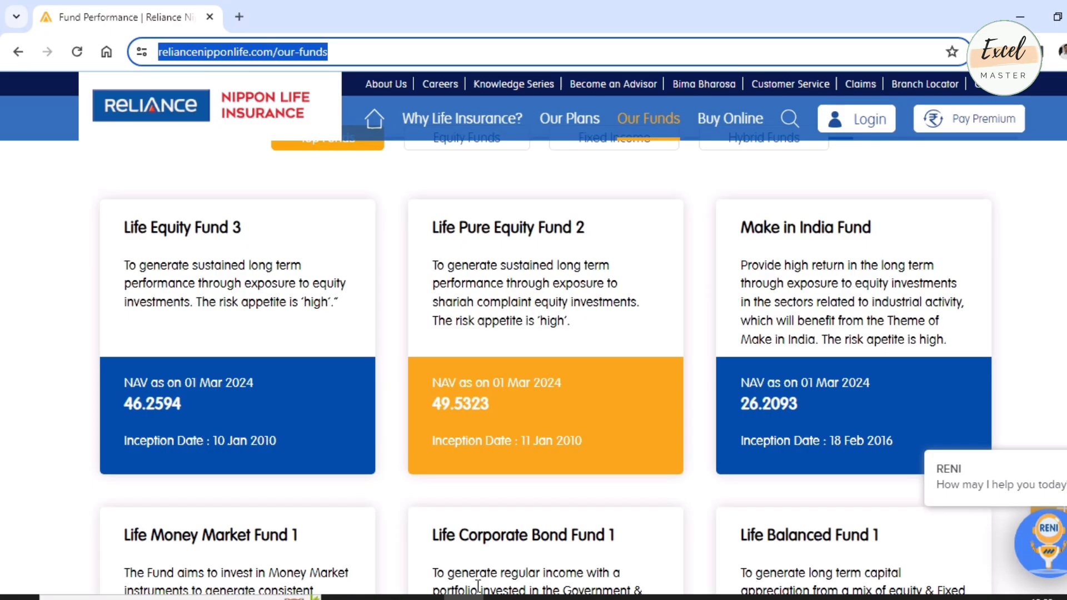
scroll(460, 365, "down", 5)
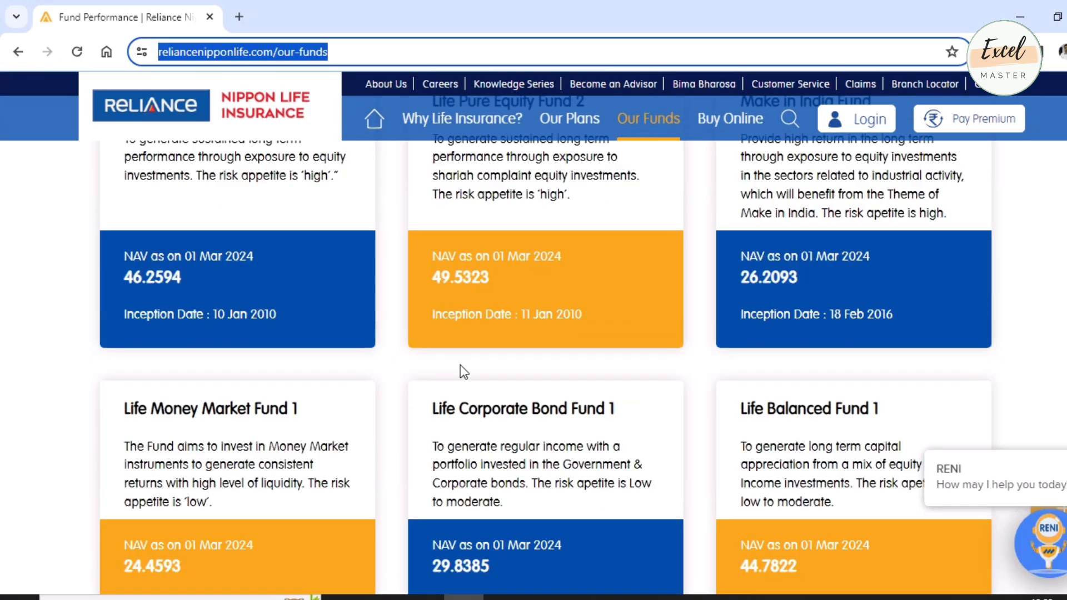
left_click(584, 597)
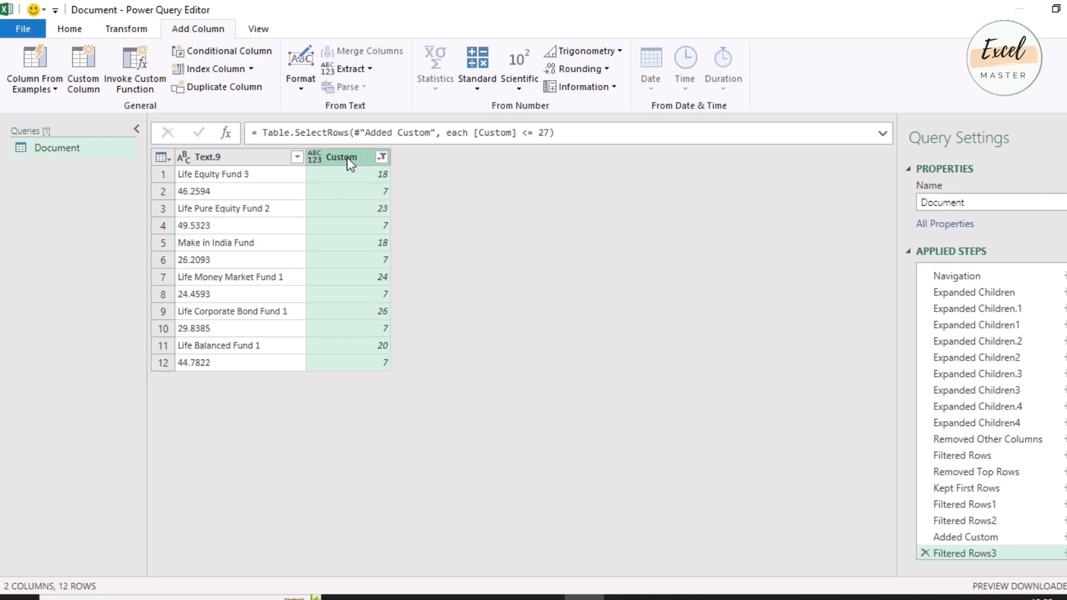
key("Delete")
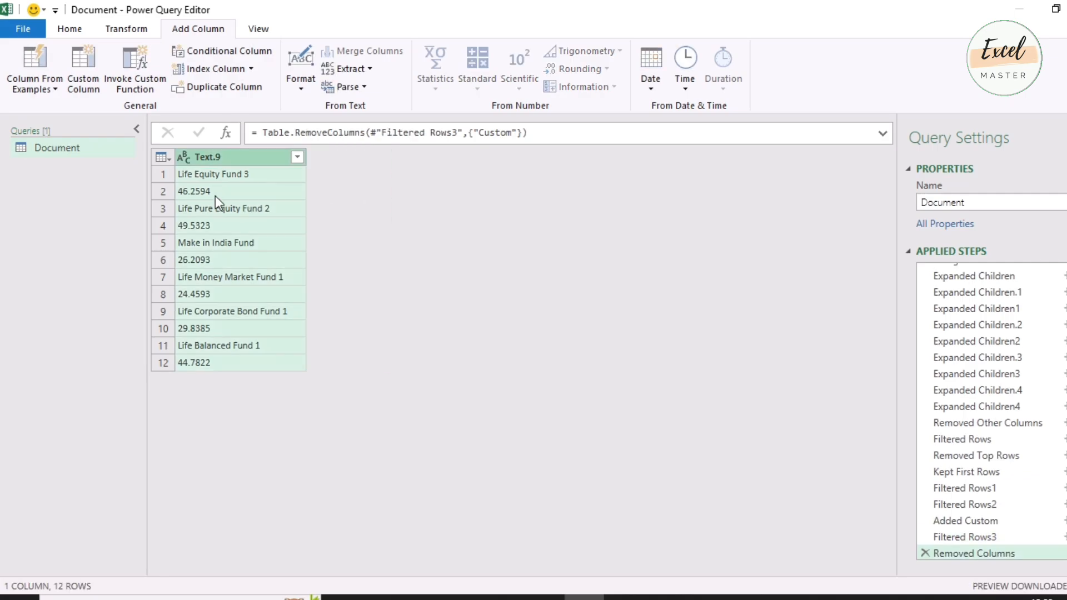
Add an index column starting from 1 beside Text.9
left_click(211, 177)
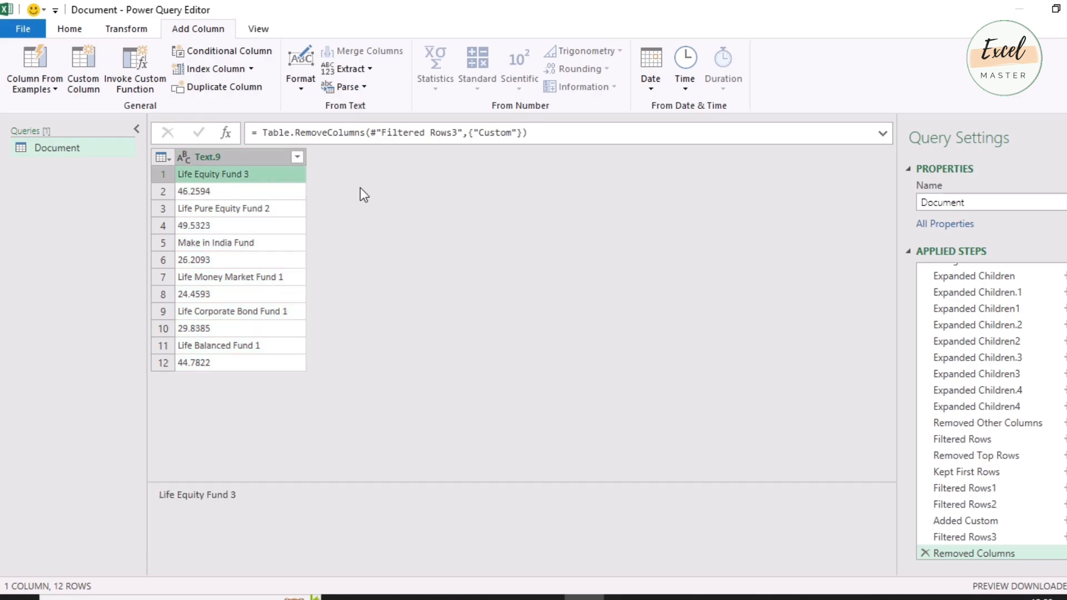
left_click(271, 158)
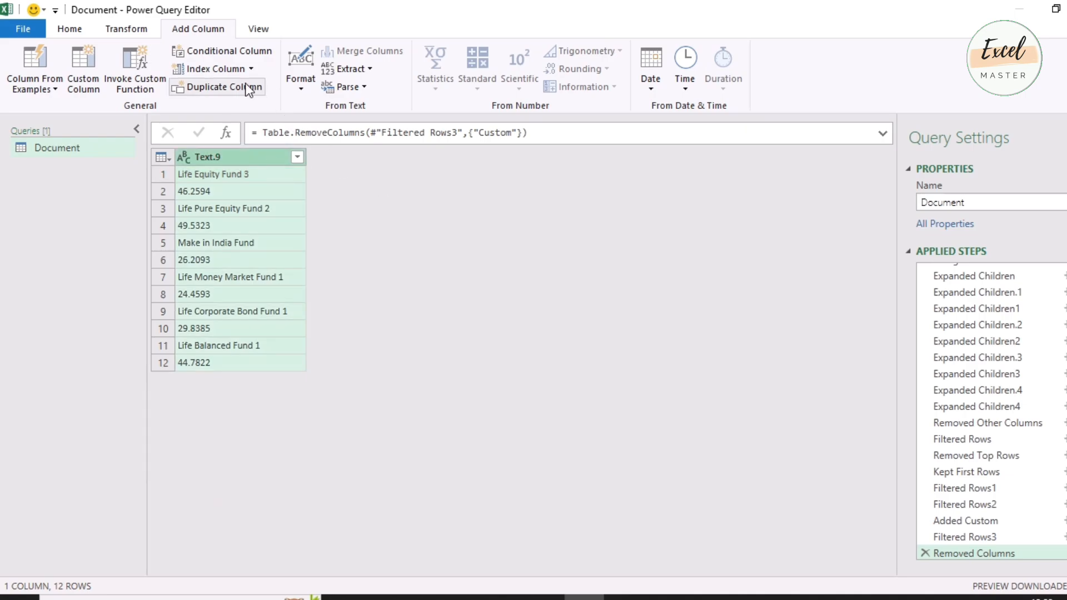
left_click(252, 68)
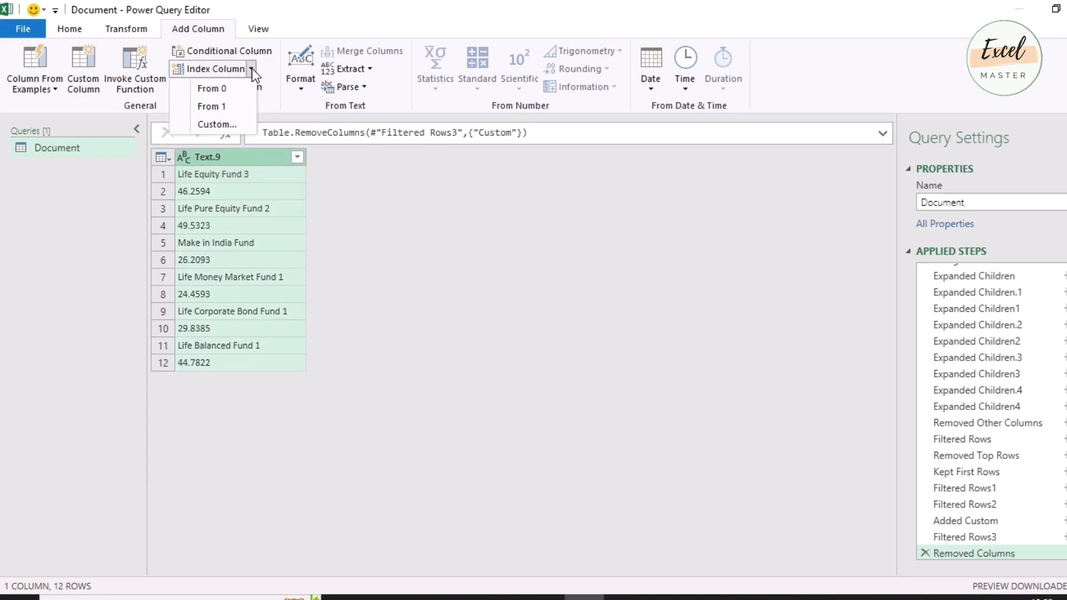
left_click(231, 105)
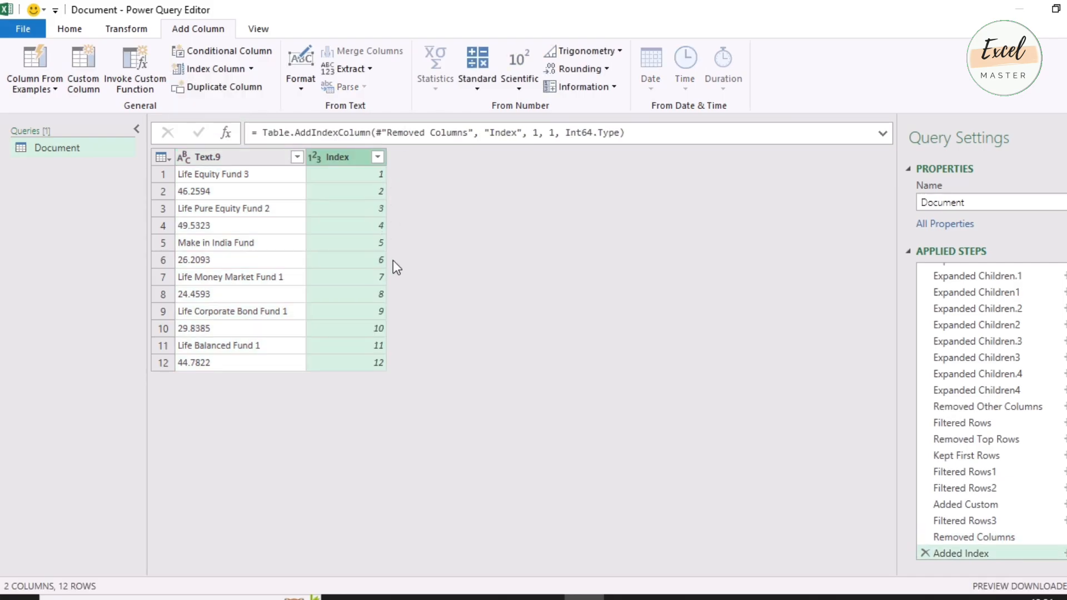
Add a Modulo column calculated from the Index column with the value 2
left_click(485, 89)
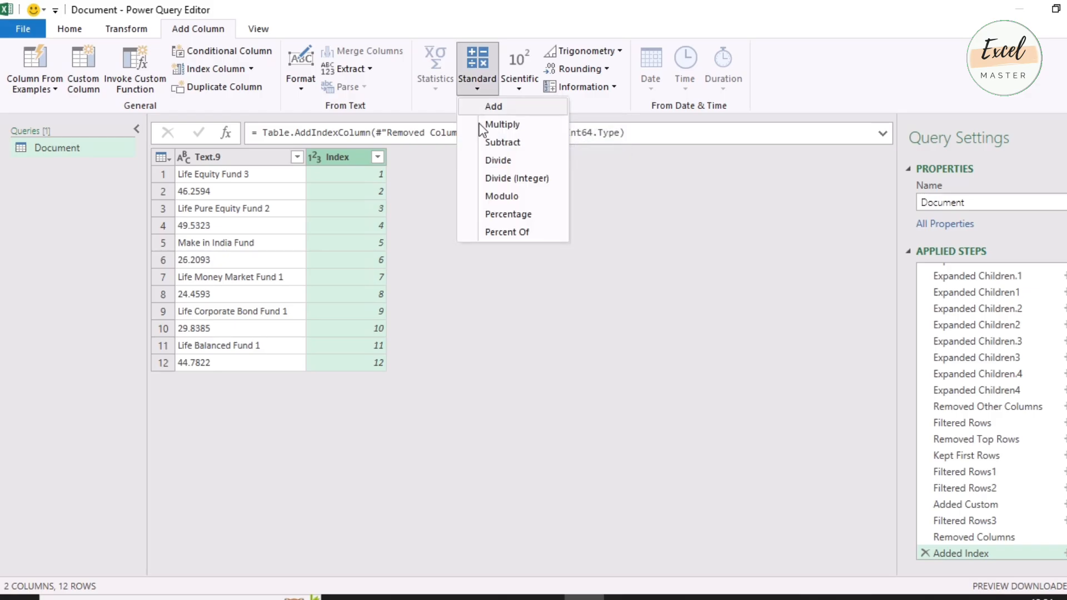
left_click(532, 195)
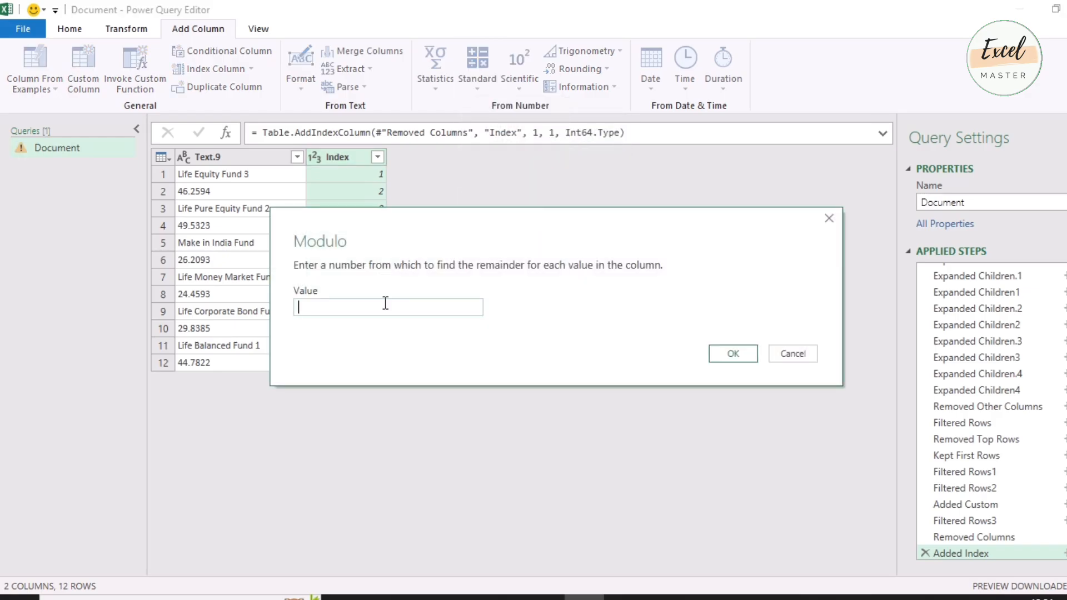
type("2")
left_click(728, 354)
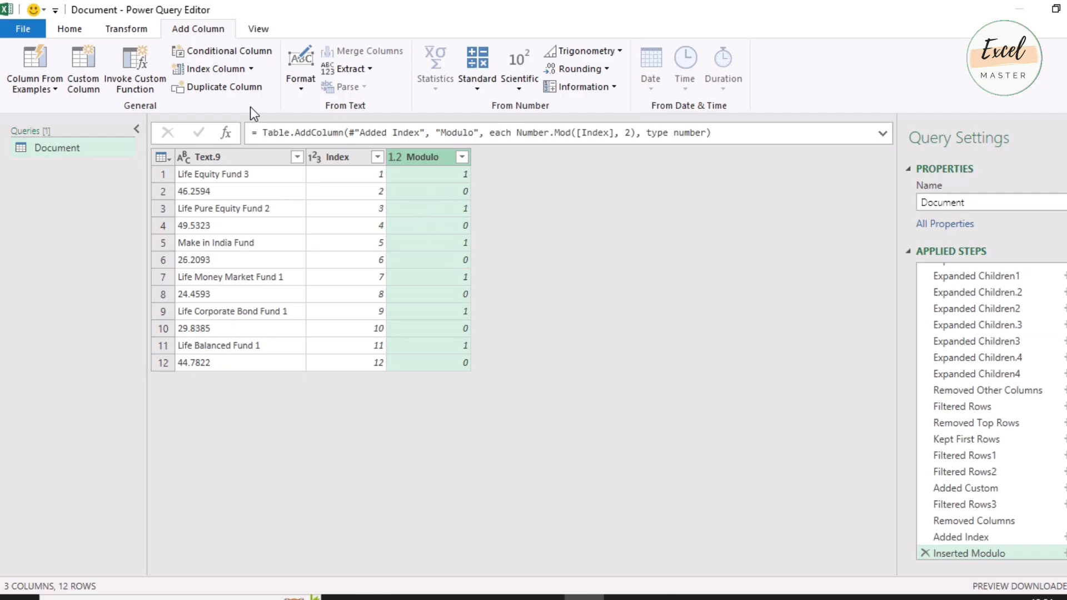
Pivot the Modulo column using Text.9 as the values column and Don't Aggregate as the aggregate function
left_click(69, 28)
left_click(124, 27)
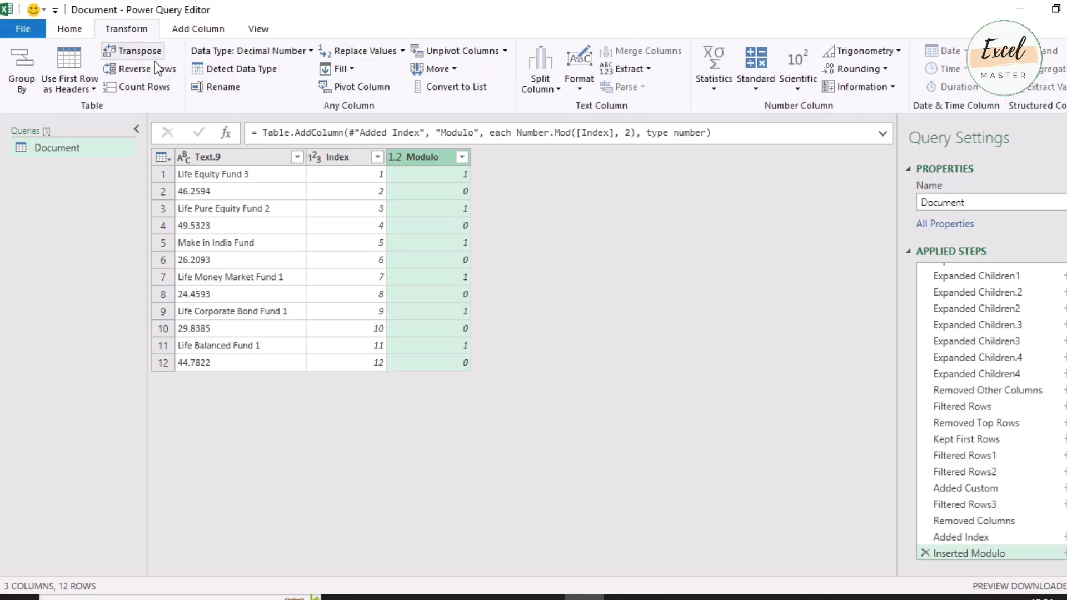
left_click(340, 90)
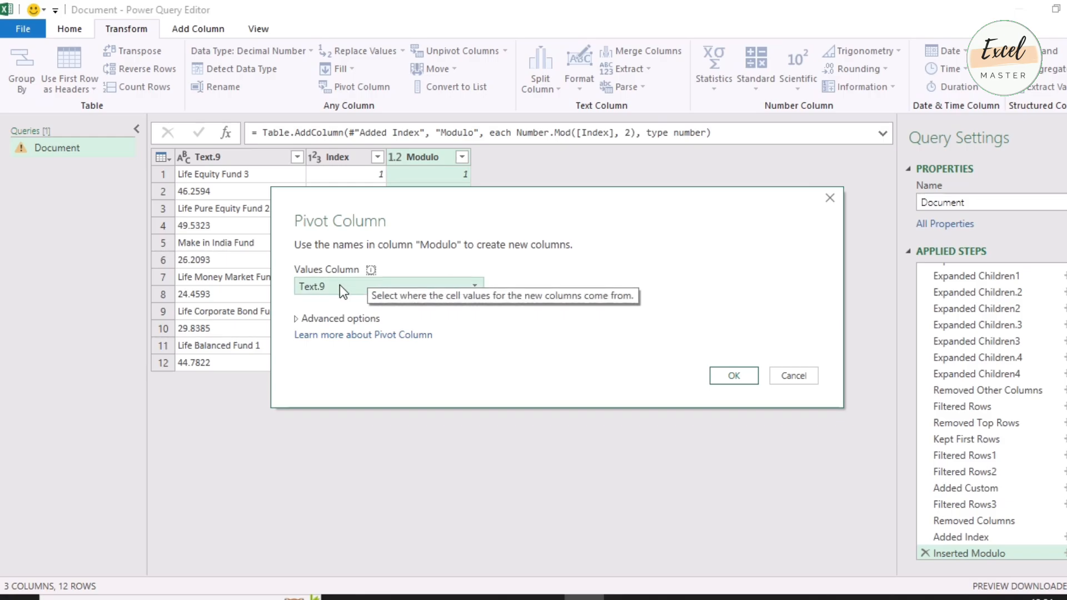
left_click(294, 319)
left_click(327, 356)
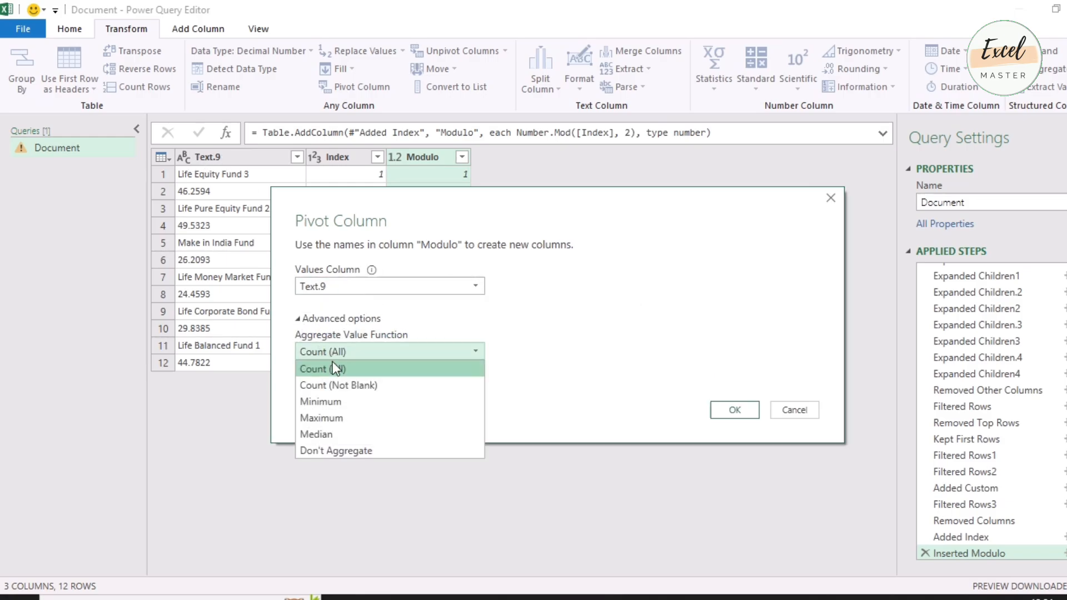
left_click(343, 451)
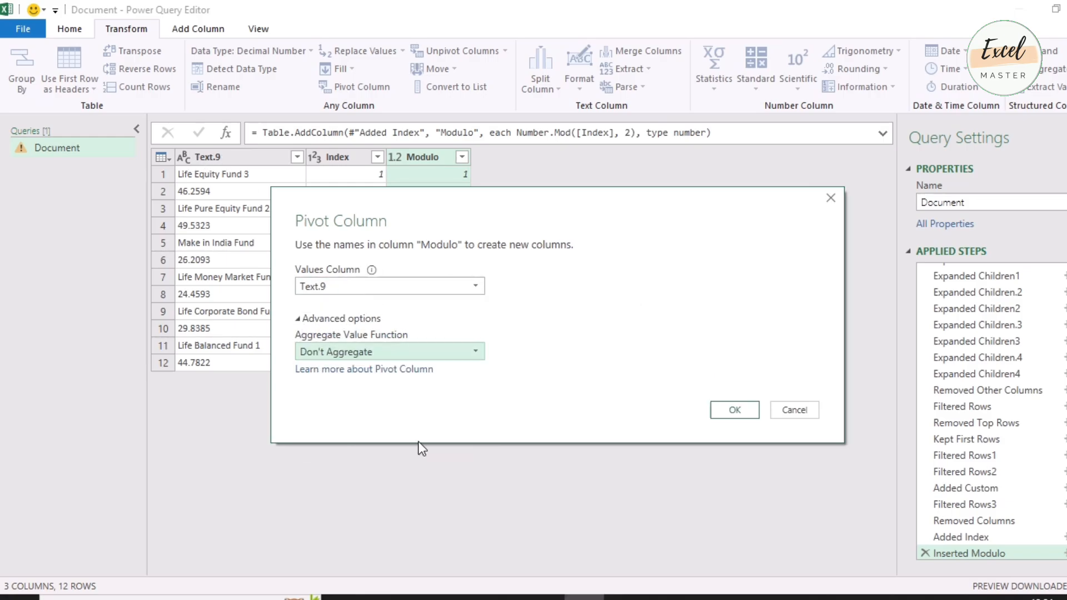
left_click(734, 409)
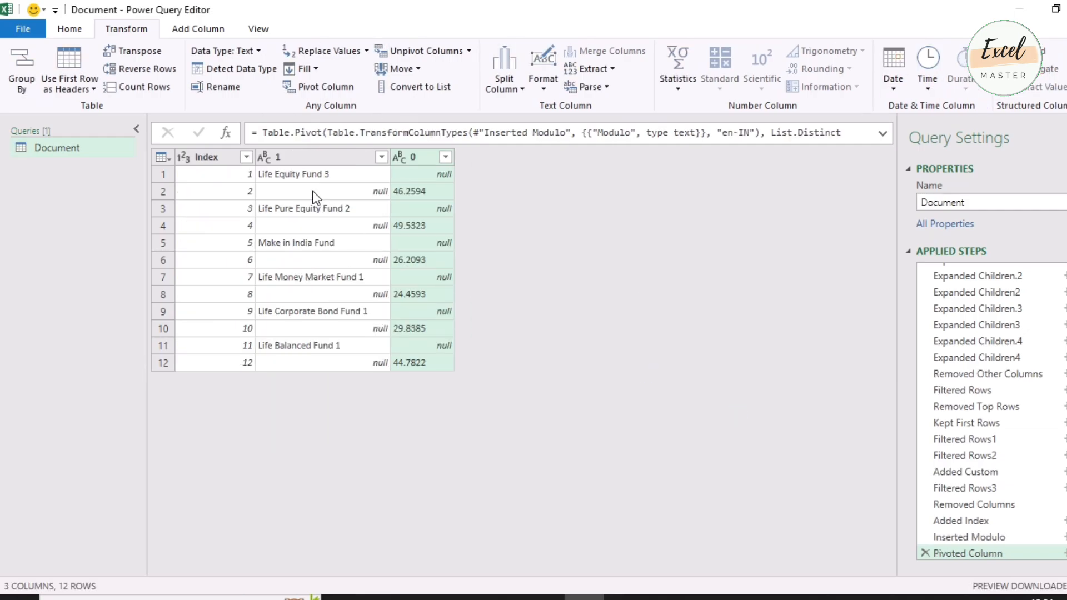
Fill the NAV values in column 0 upward into the null cells
left_click(441, 196)
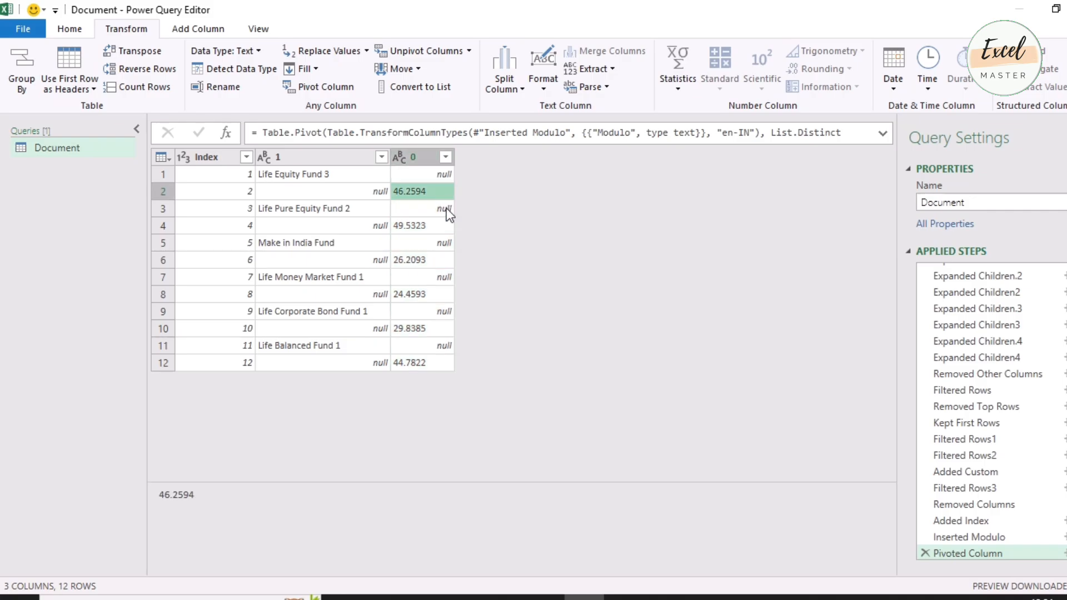
left_click(428, 163)
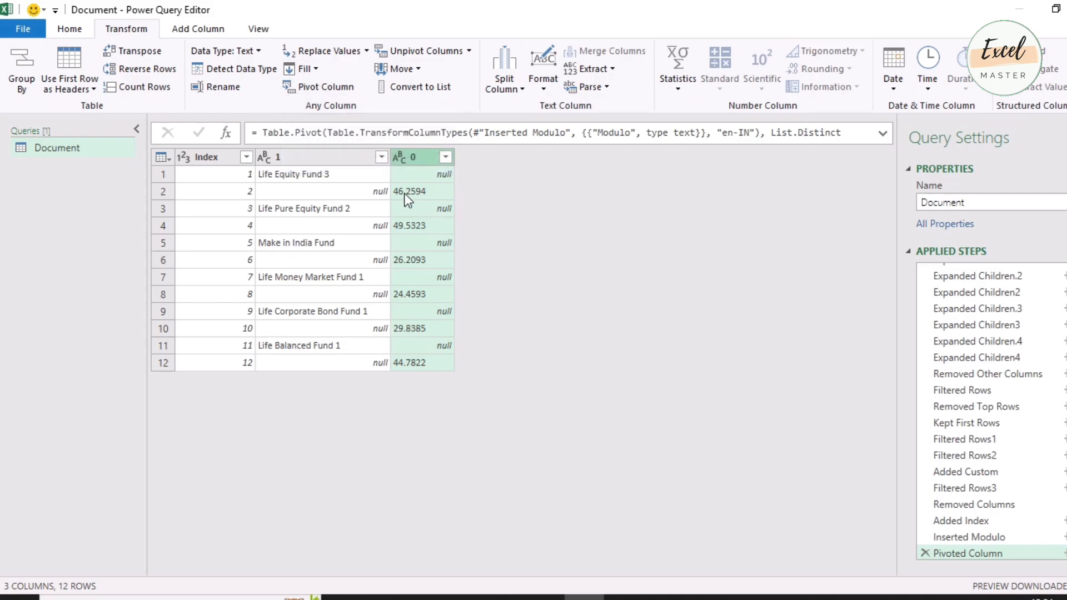
left_click(314, 71)
left_click(315, 103)
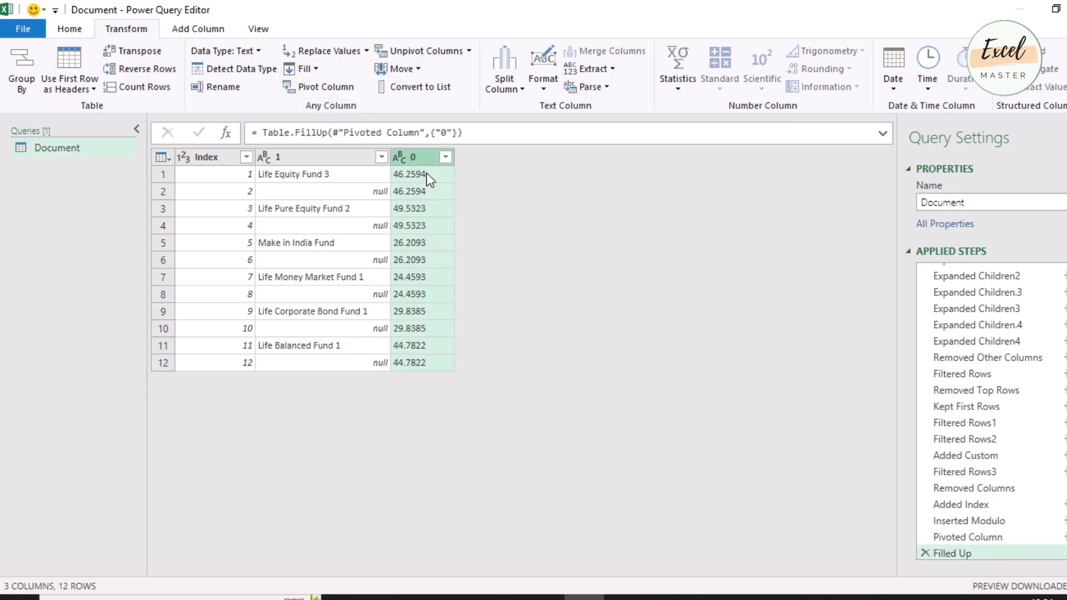
Filter the null rows out of column 1 and remove the Index column
left_click(376, 177)
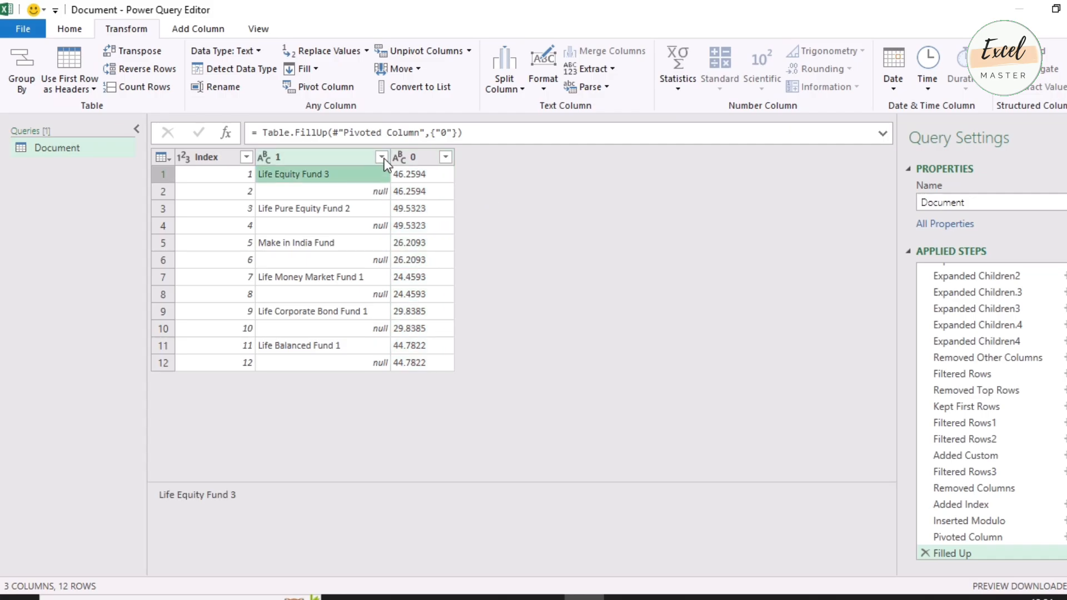
left_click(381, 157)
left_click(150, 345)
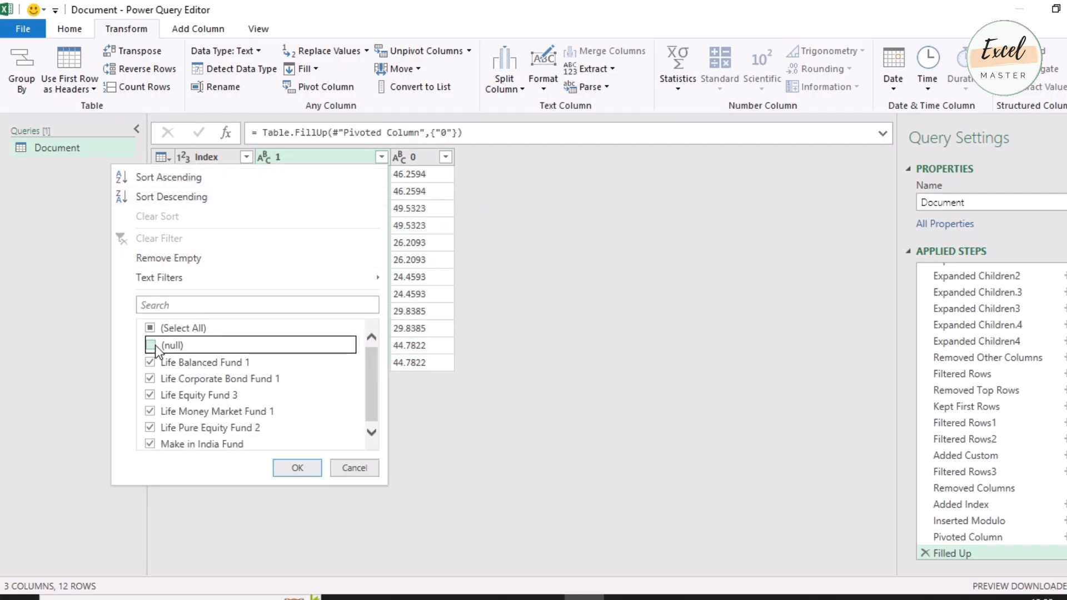
left_click(308, 465)
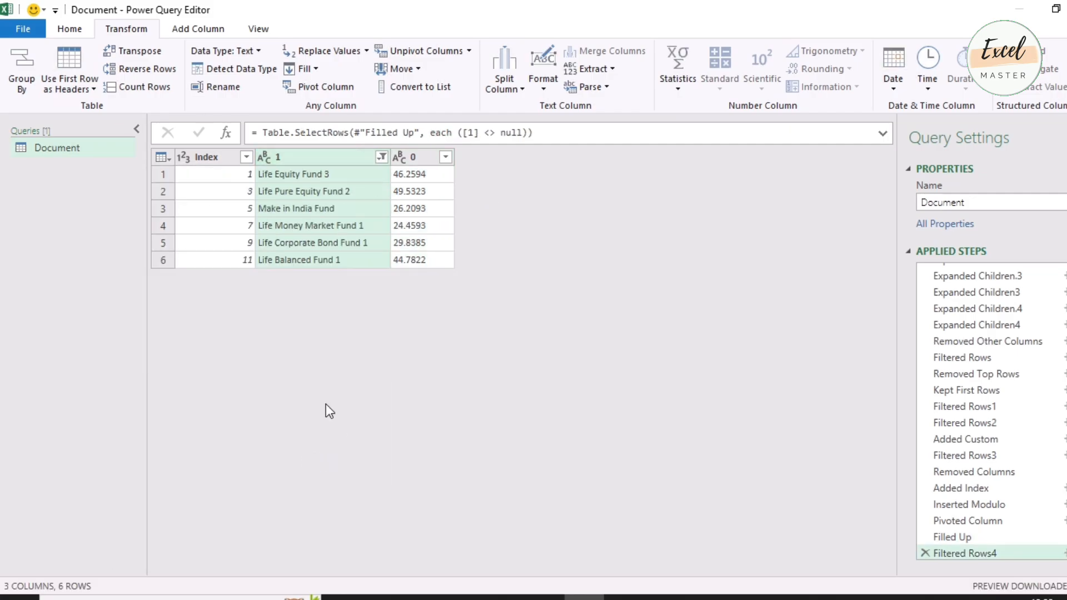
left_click(212, 159)
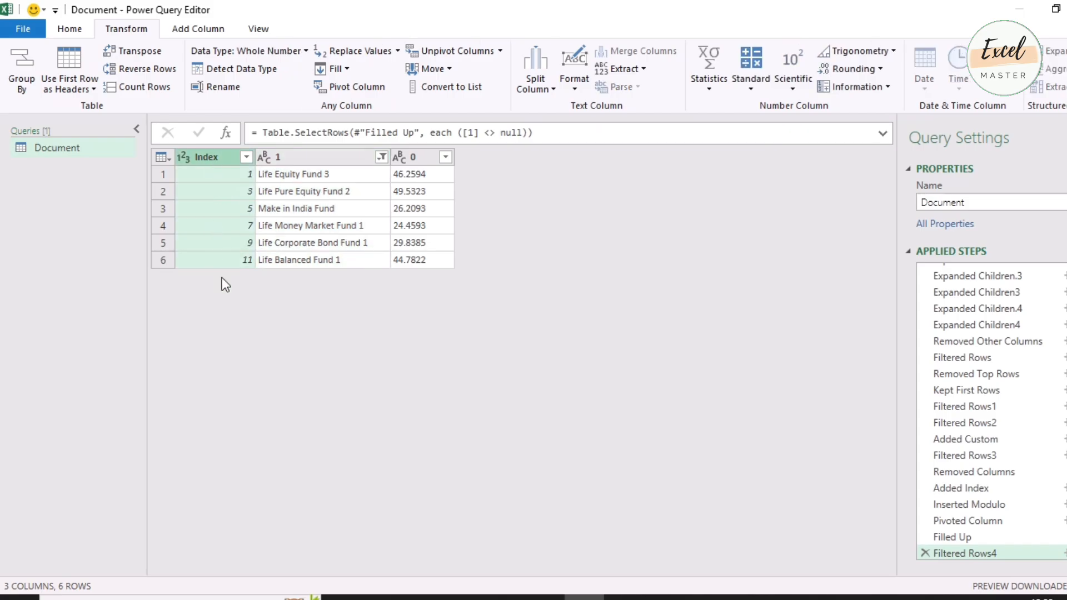
key("Delete")
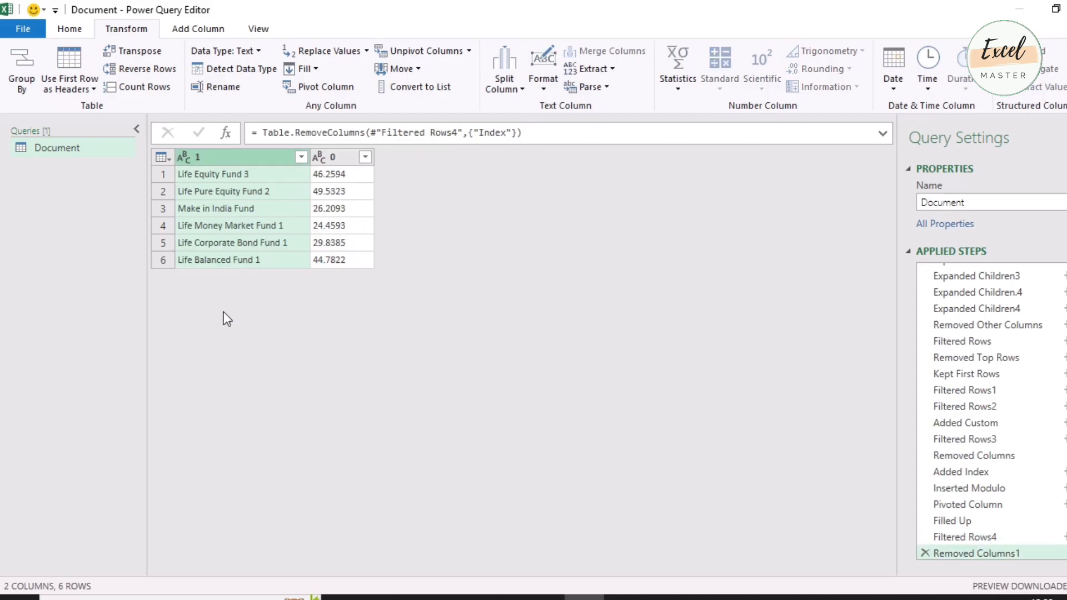
Rename column 1 as Fund Name and column 0 as Latest NAV
double_click(228, 156)
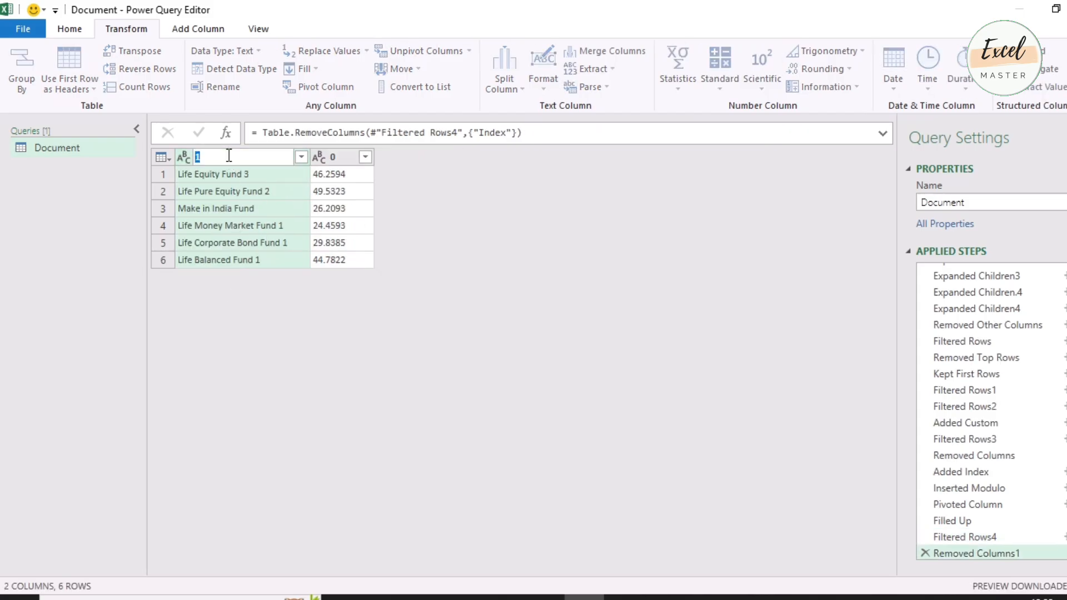
type("Fund Name")
key("Return")
double_click(348, 158)
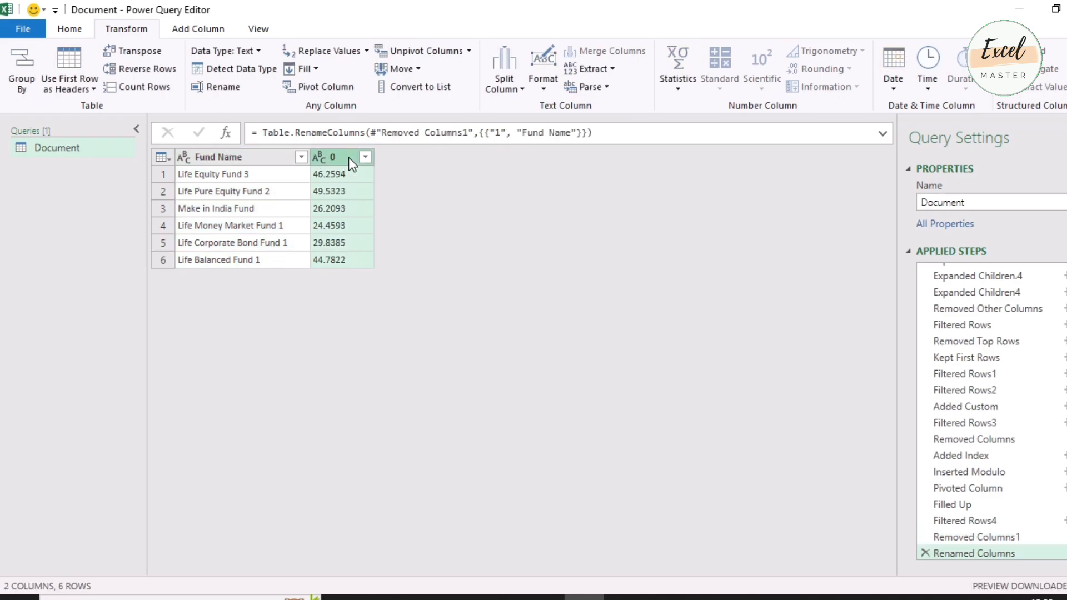
type("La")
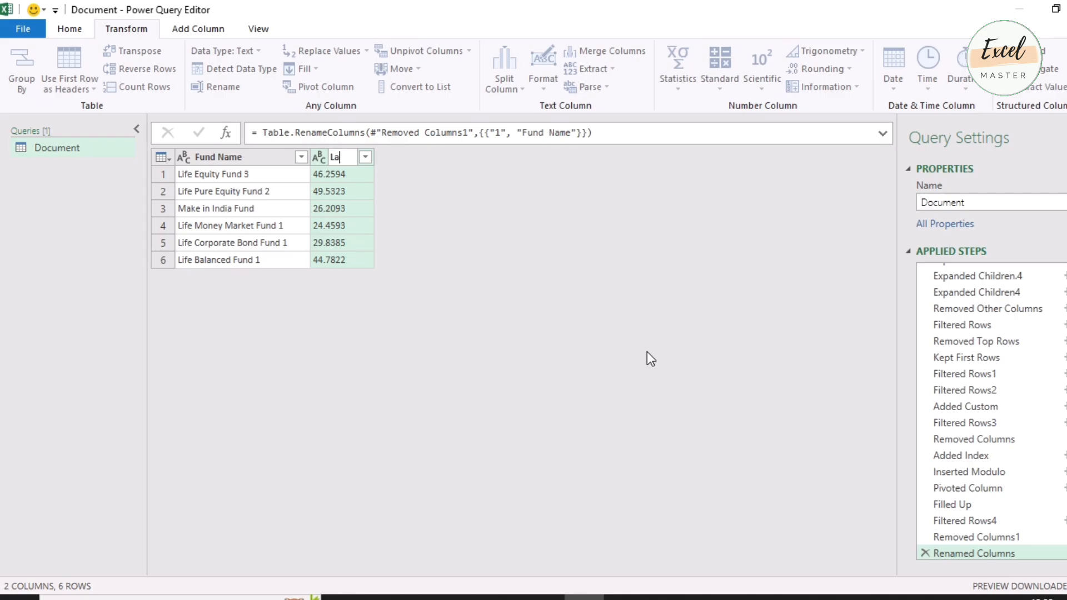
type("test NAV")
key("Return")
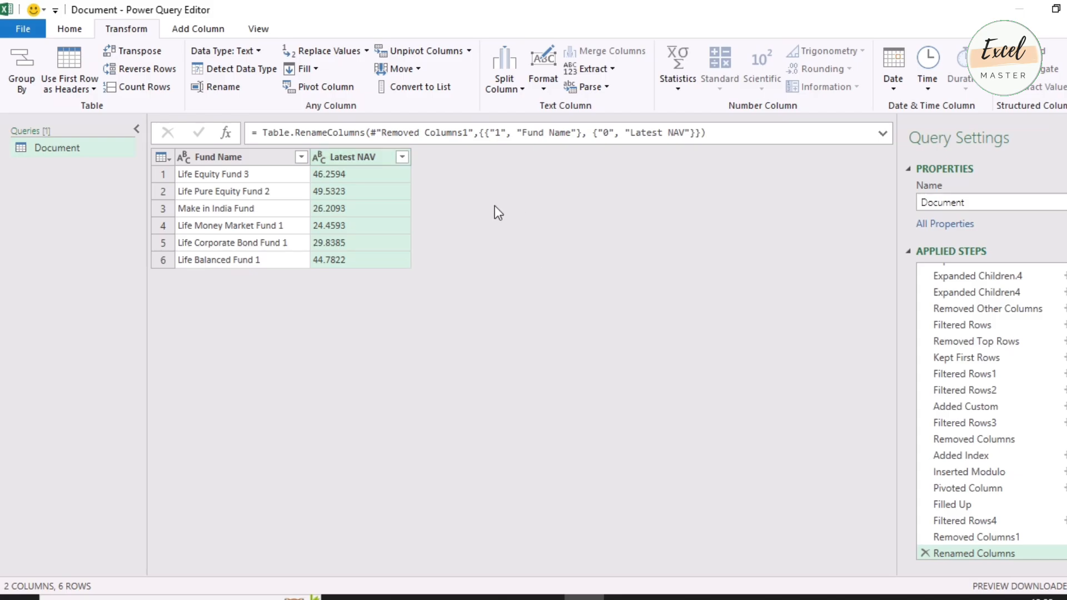
left_click(81, 32)
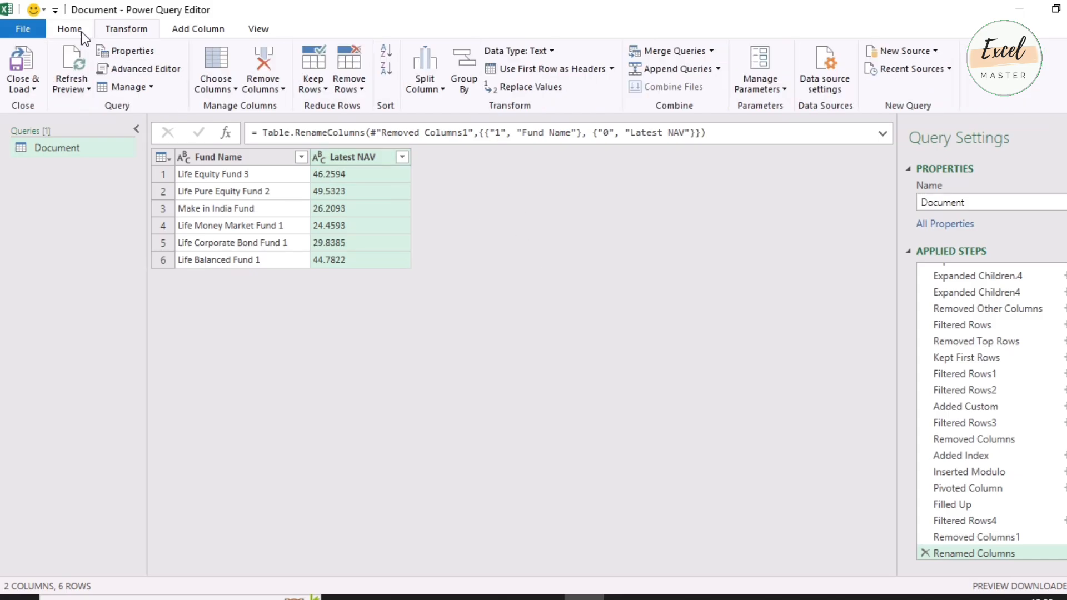
Close the query editor and load the transformed fund query into a worksheet table
left_click(22, 63)
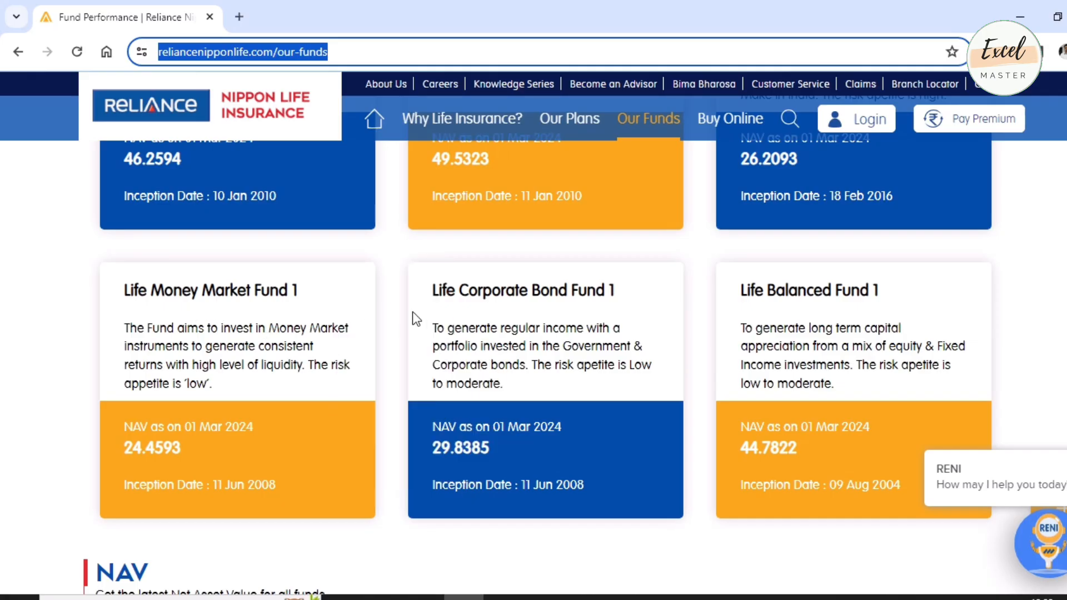
Compare the name and NAV of Life Corporate Bond Fund 1 on the fund web page in Chrome with its row in the Excel table
double_click(444, 290)
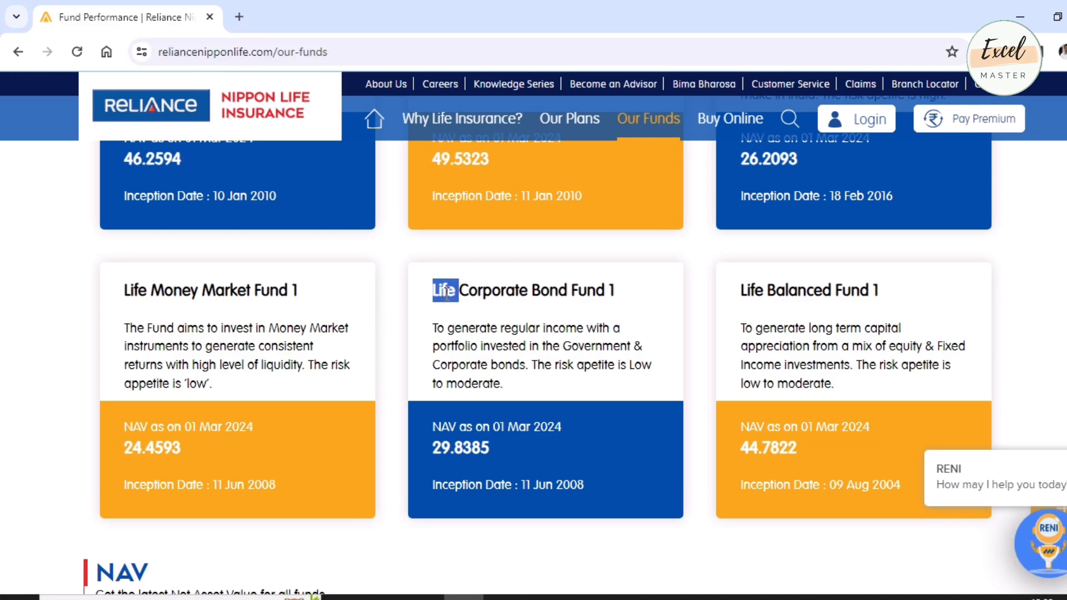
left_click(437, 445)
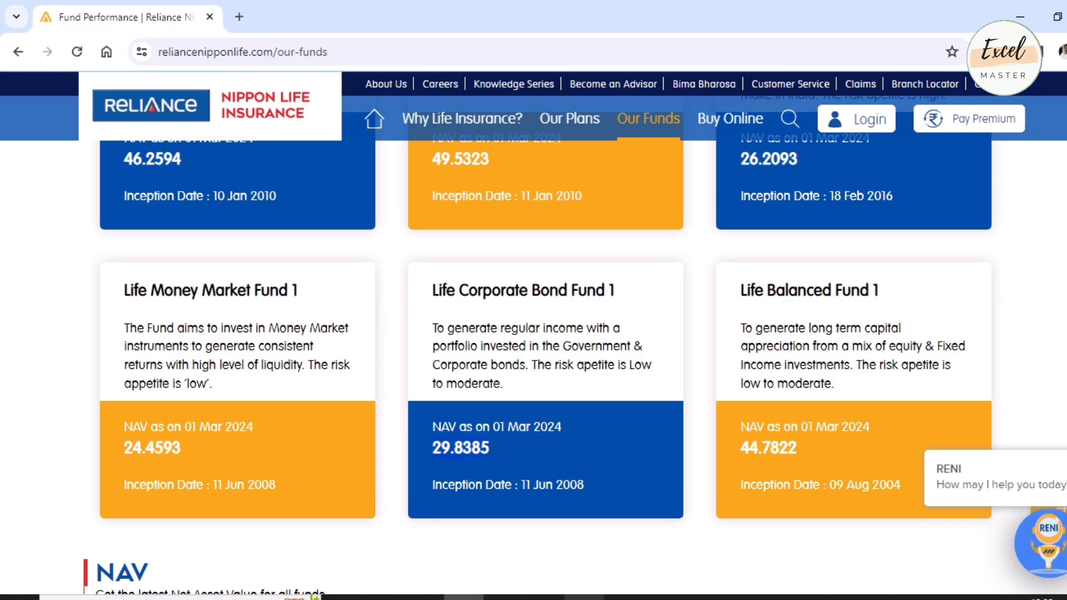
left_click(584, 598)
left_click(67, 276)
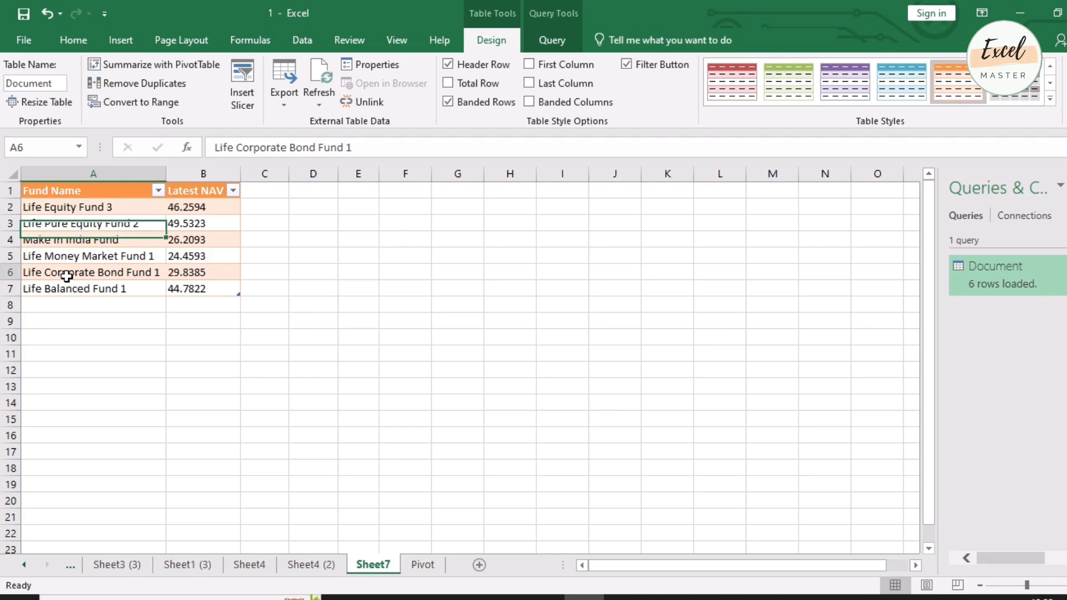
left_click(220, 276)
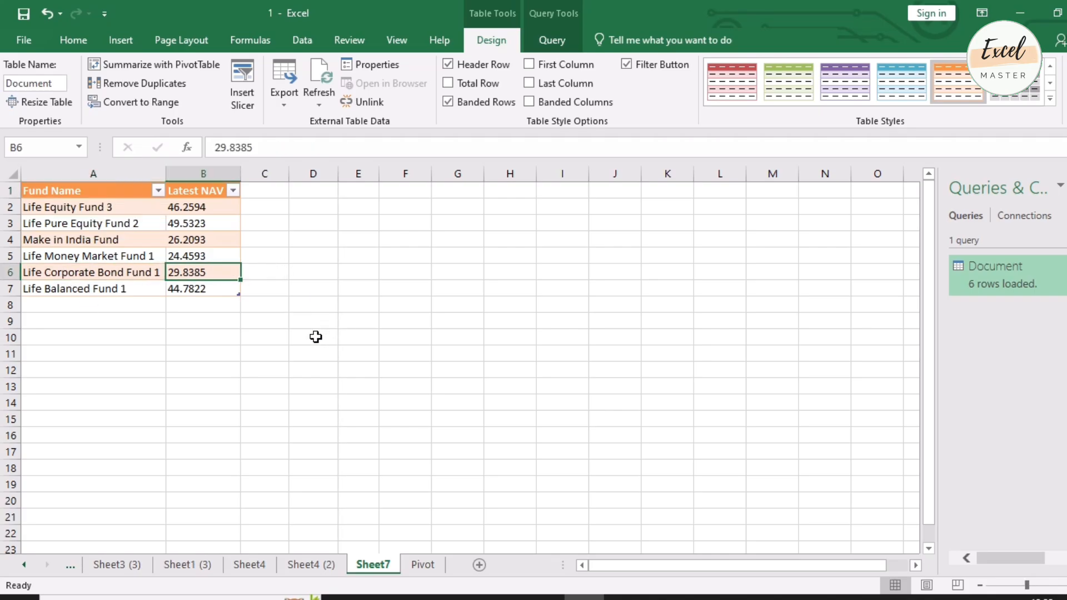
left_click(201, 340)
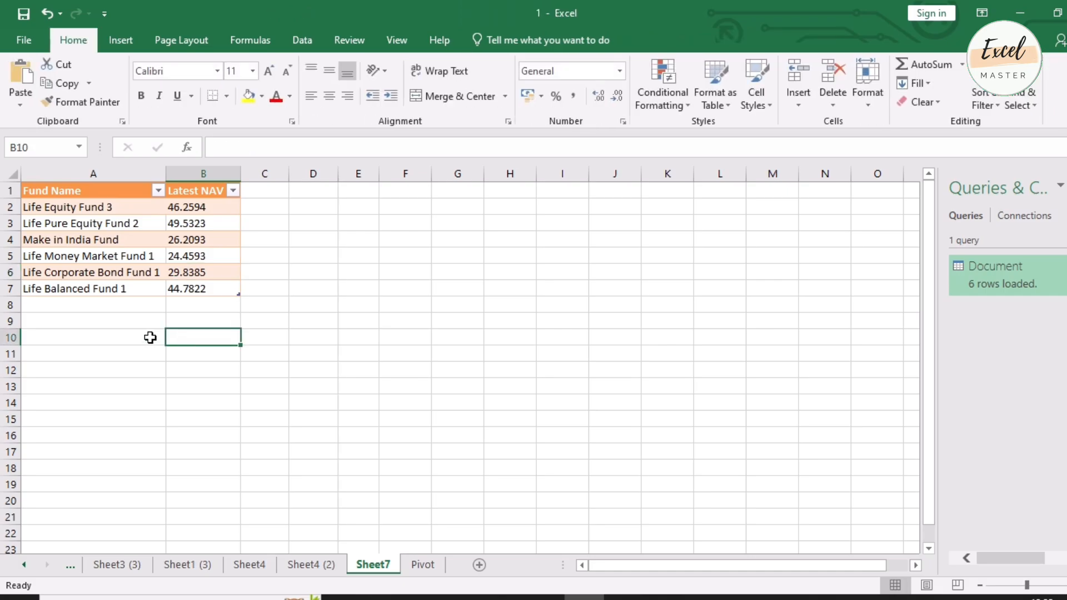
Refresh the loaded fund table from its web source, starting from the Make in India Fund cell
left_click(115, 238)
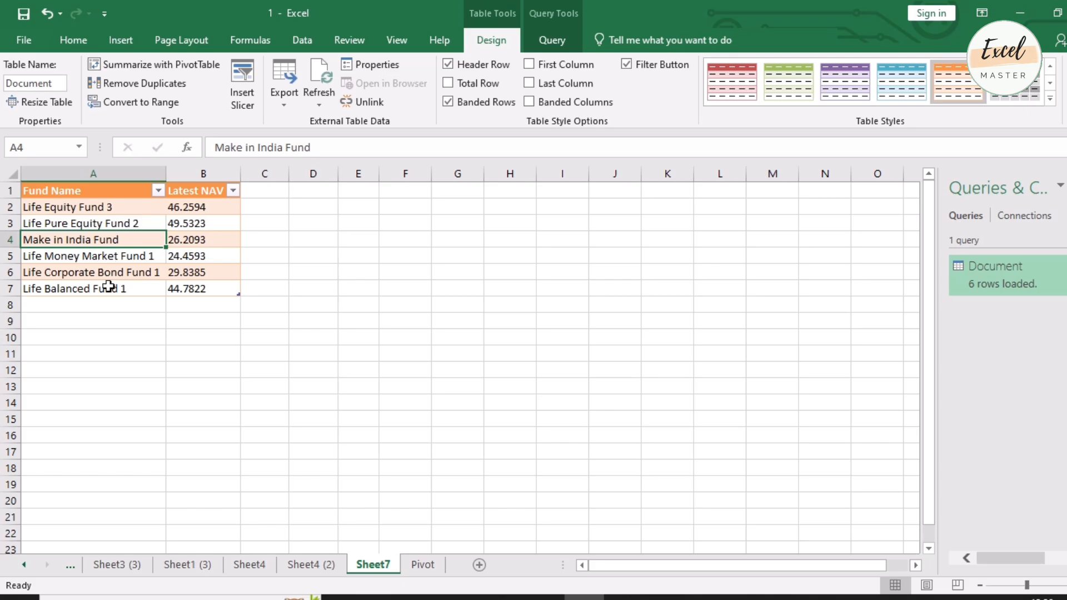
left_click(124, 341)
left_click(101, 237)
right_click(114, 240)
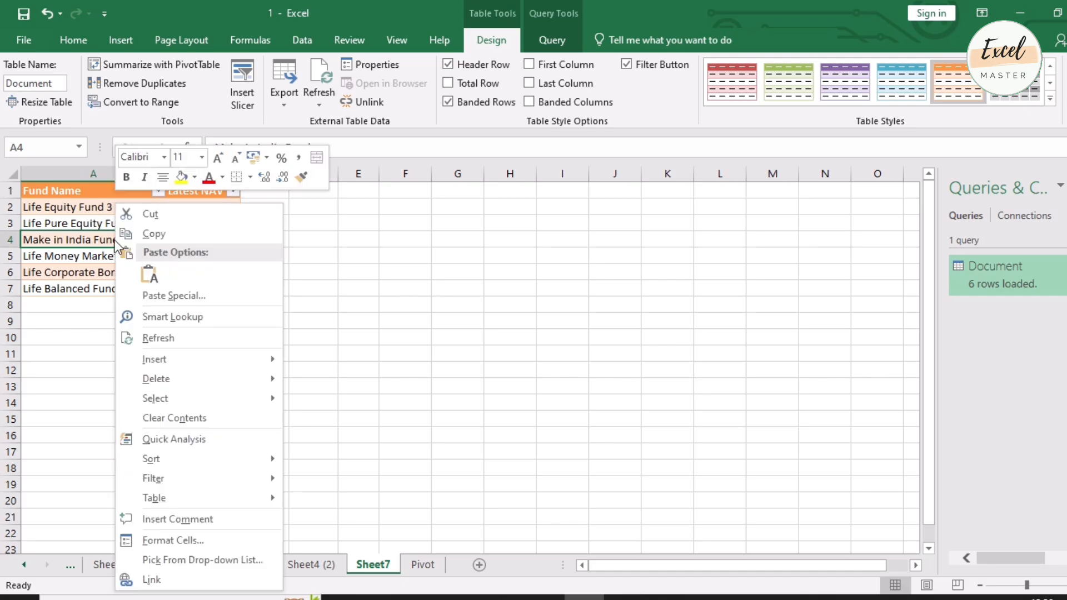
left_click(190, 336)
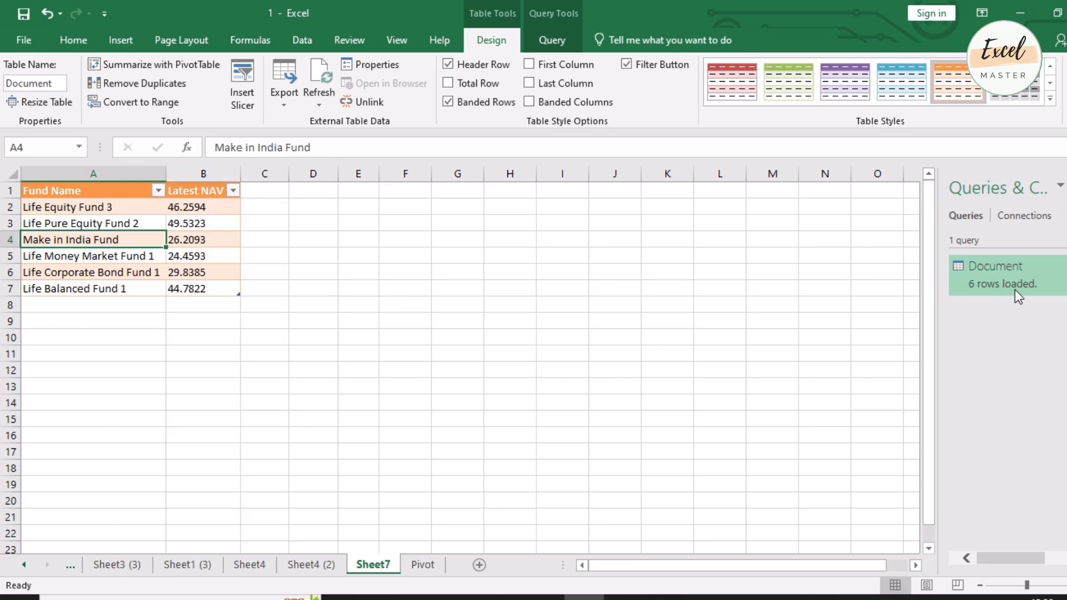
Examine the Document query's preview and the refresh options available for the query and the workbook, without running any
mouse_move(1043, 279)
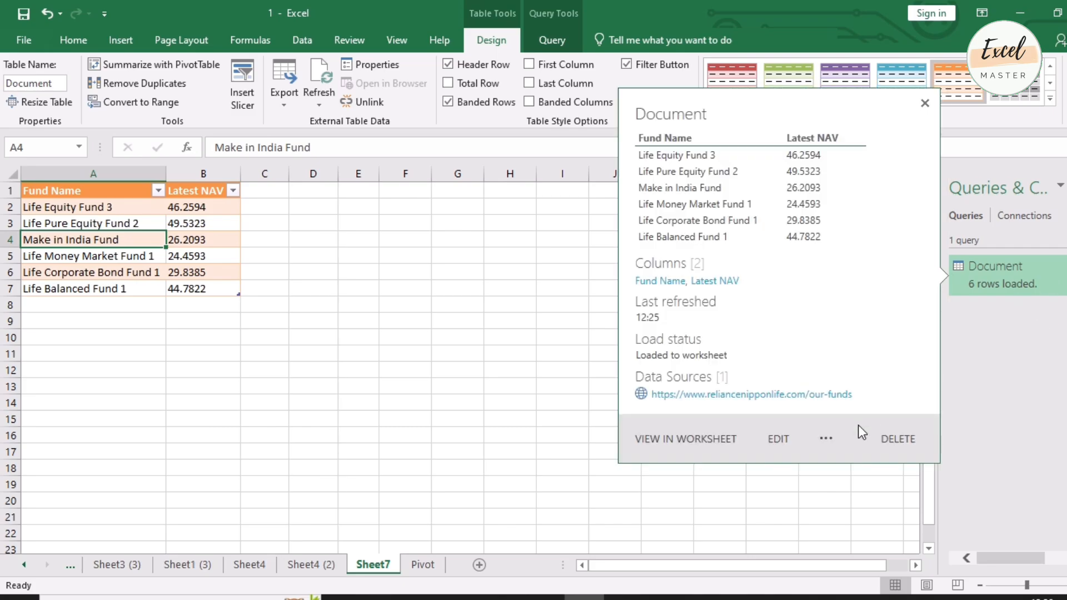
left_click(827, 440)
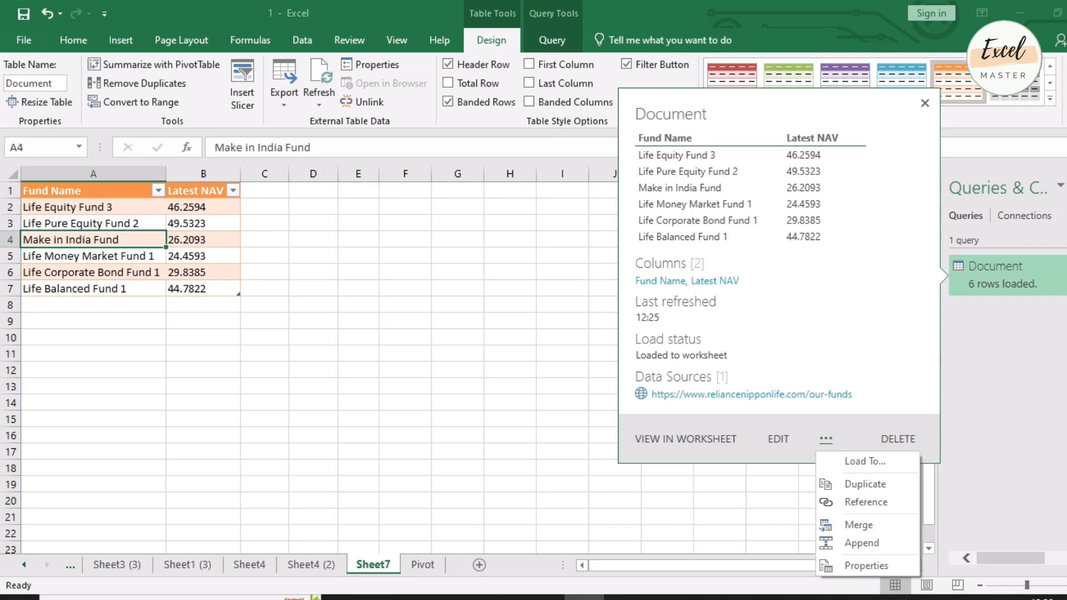
left_click(1022, 342)
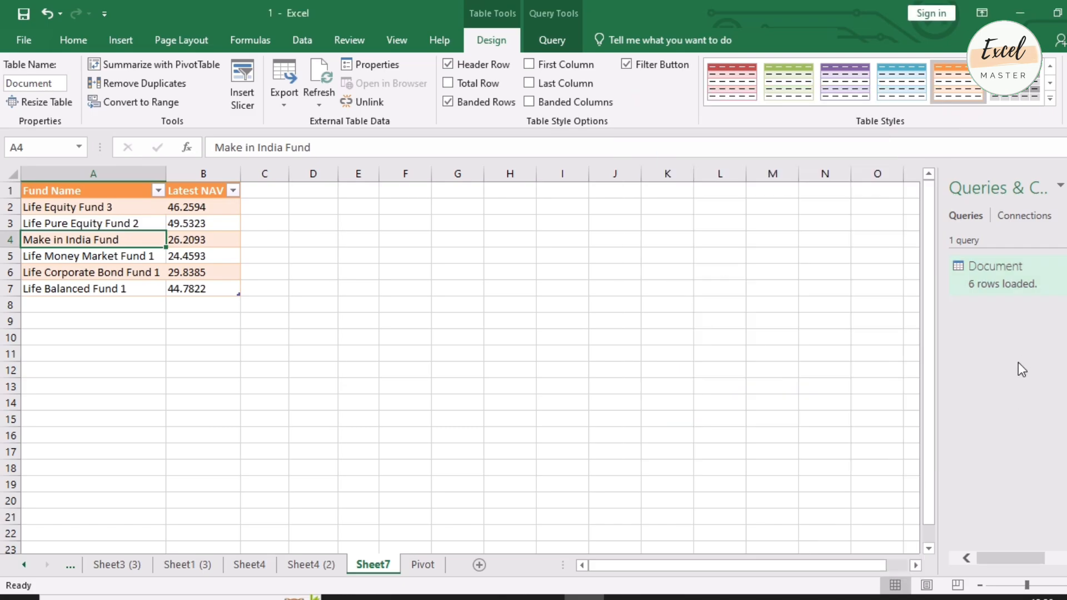
right_click(1006, 276)
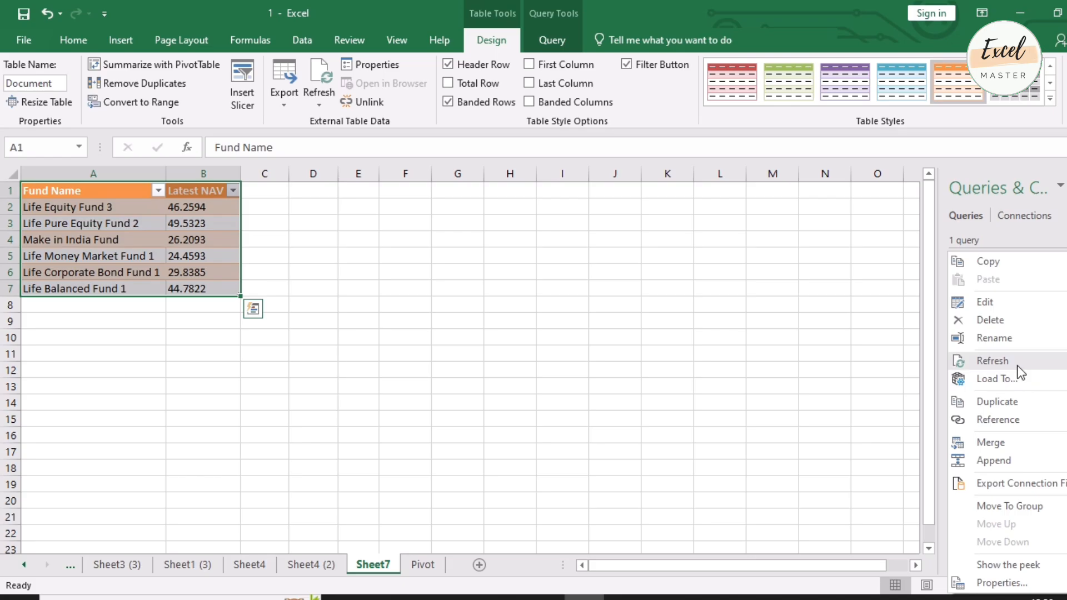
left_click(313, 272)
left_click(124, 239)
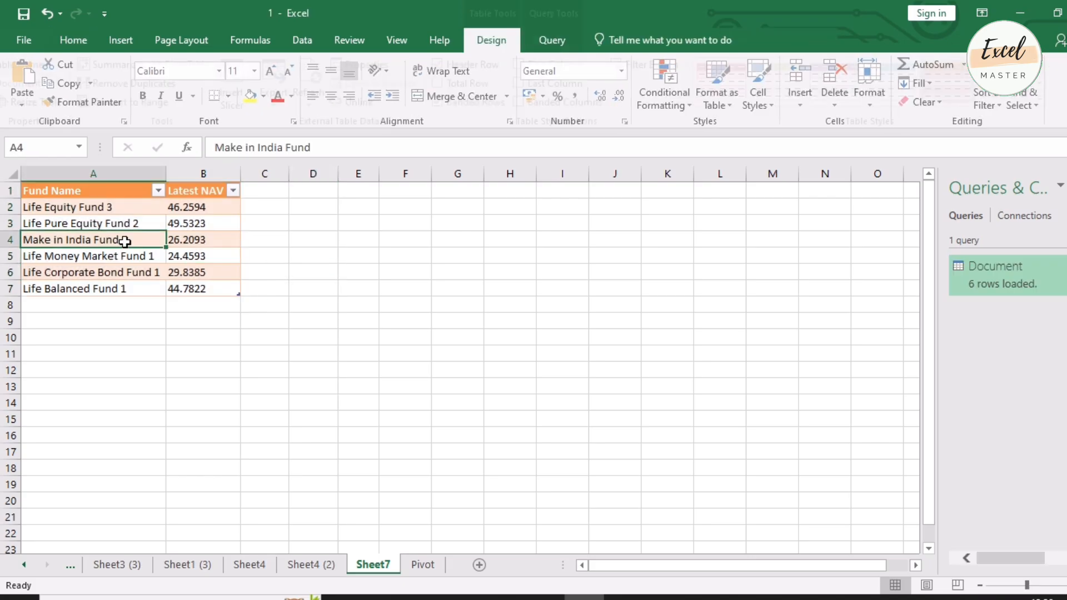
left_click(307, 40)
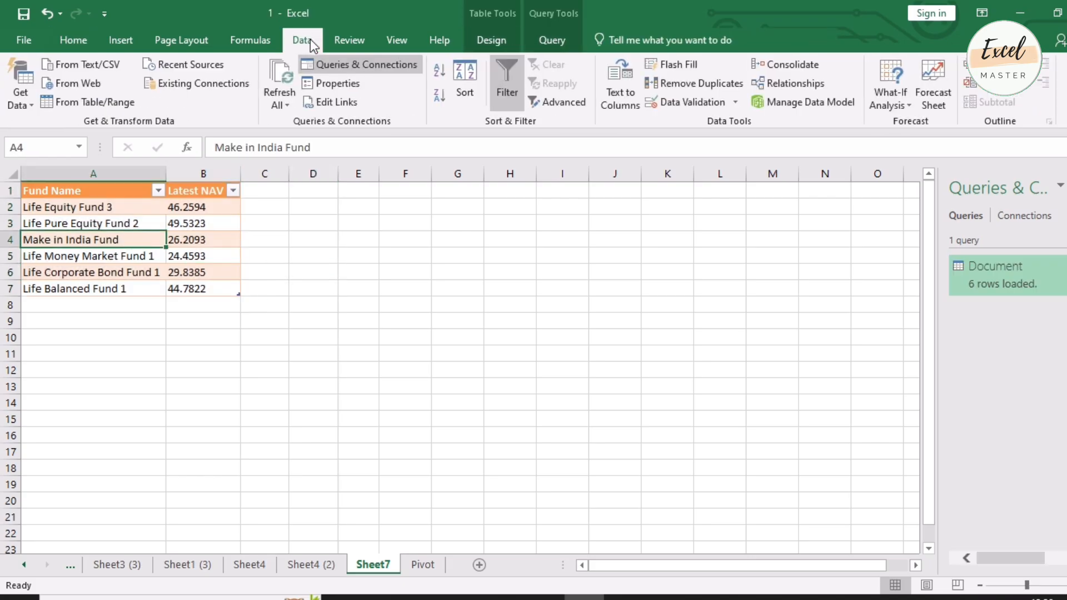
left_click(278, 106)
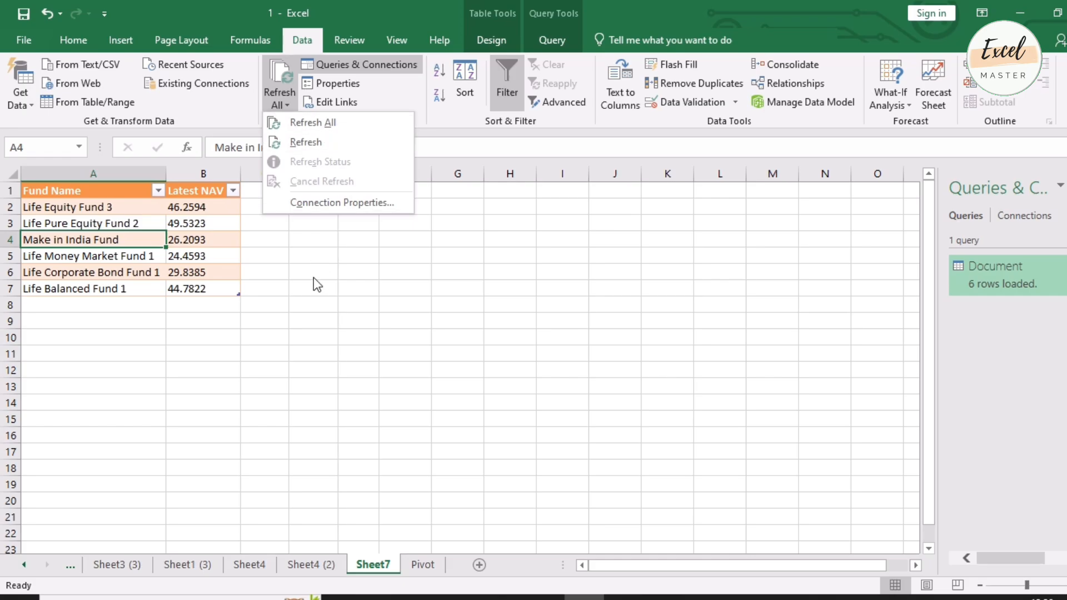
left_click(291, 285)
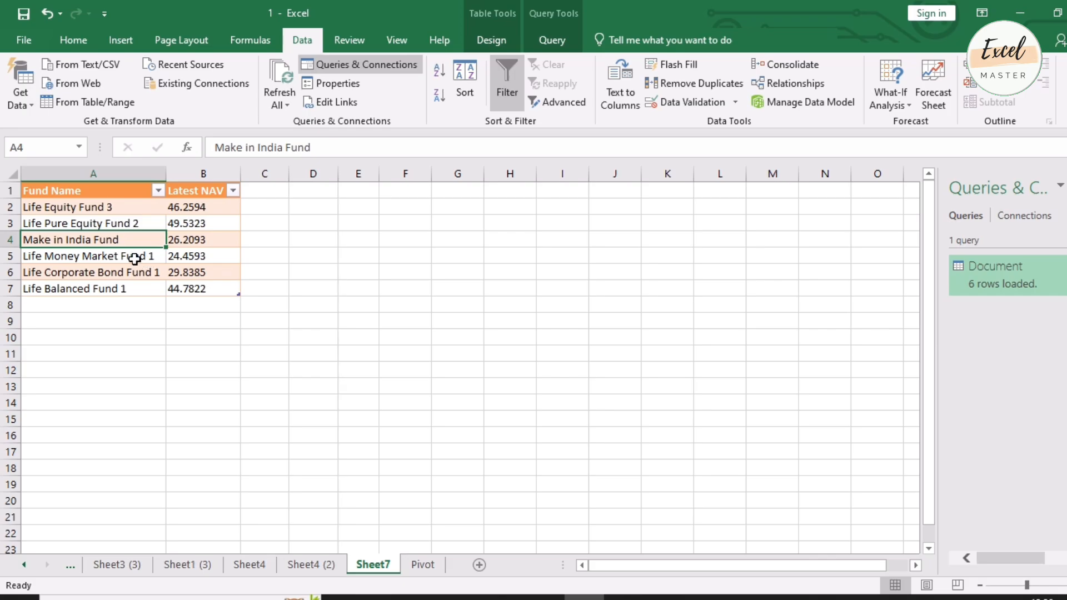
Set the Document query's properties to refresh data when opening the file, leaving the timed refresh off
mouse_move(1059, 286)
right_click(995, 279)
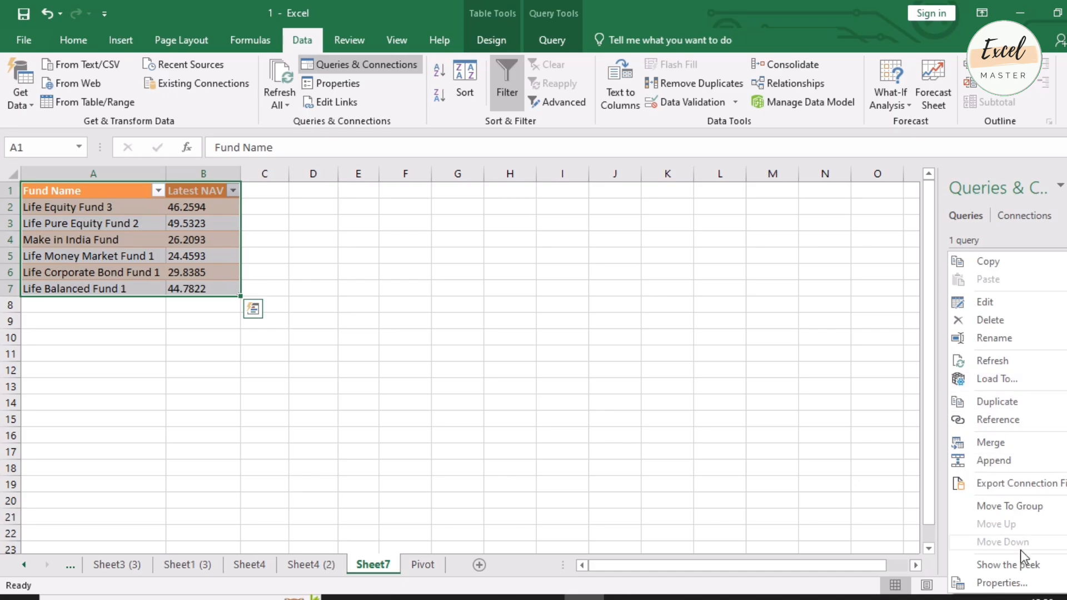
left_click(1015, 584)
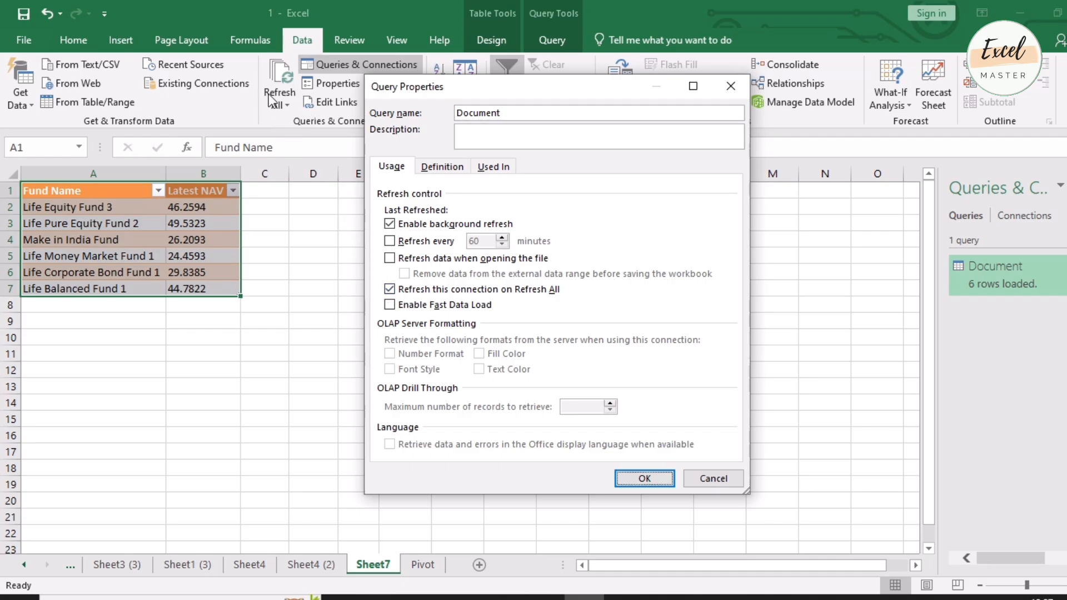
left_click(390, 259)
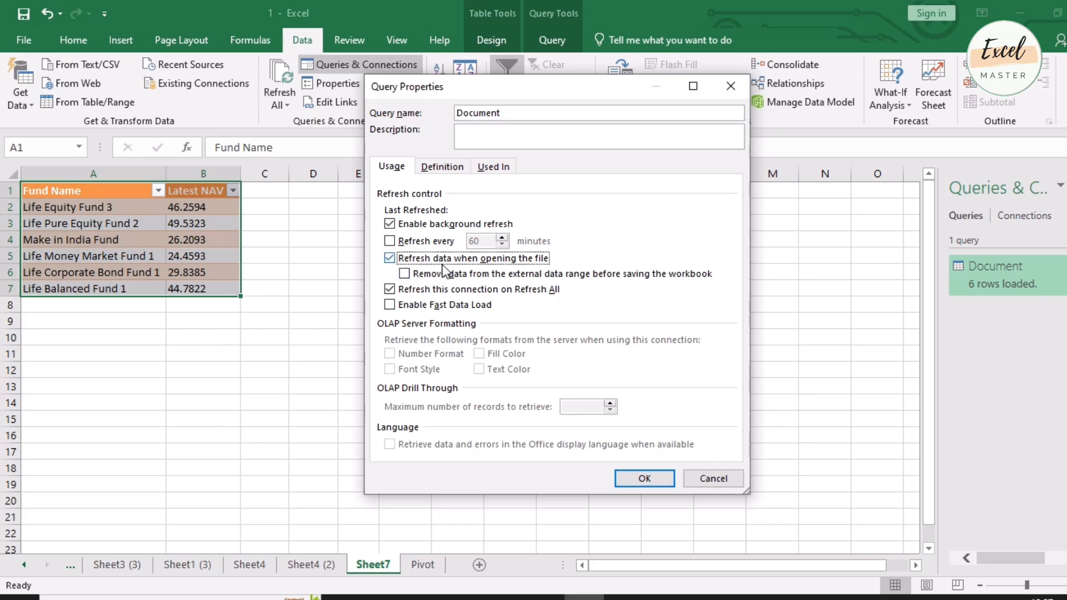
left_click(391, 241)
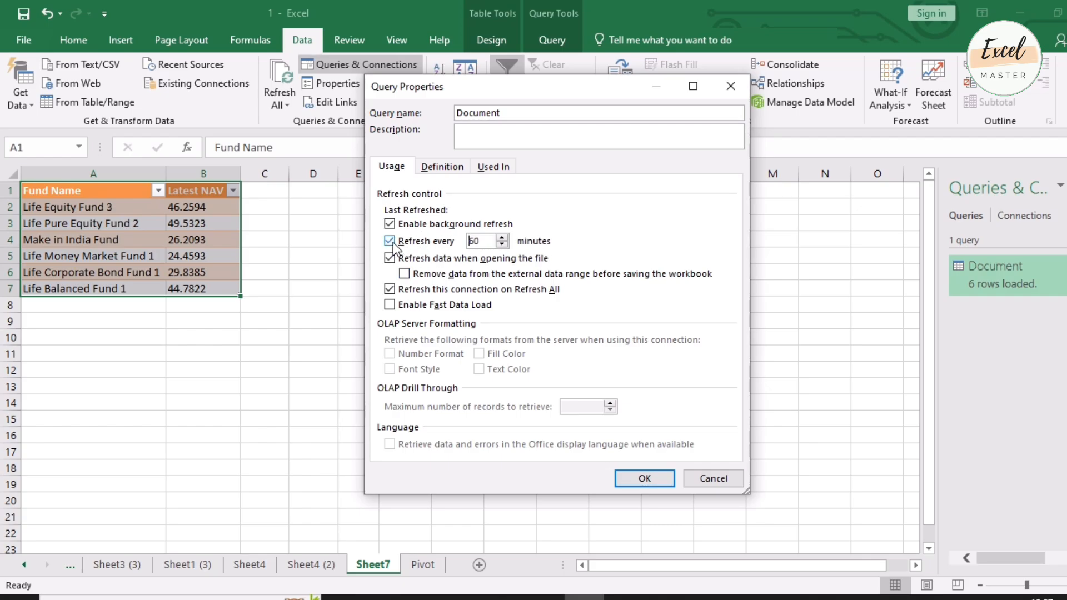
mouse_move(481, 240)
left_mouse_down()
mouse_move(469, 241)
mouse_move(477, 245)
left_mouse_up()
left_click(391, 244)
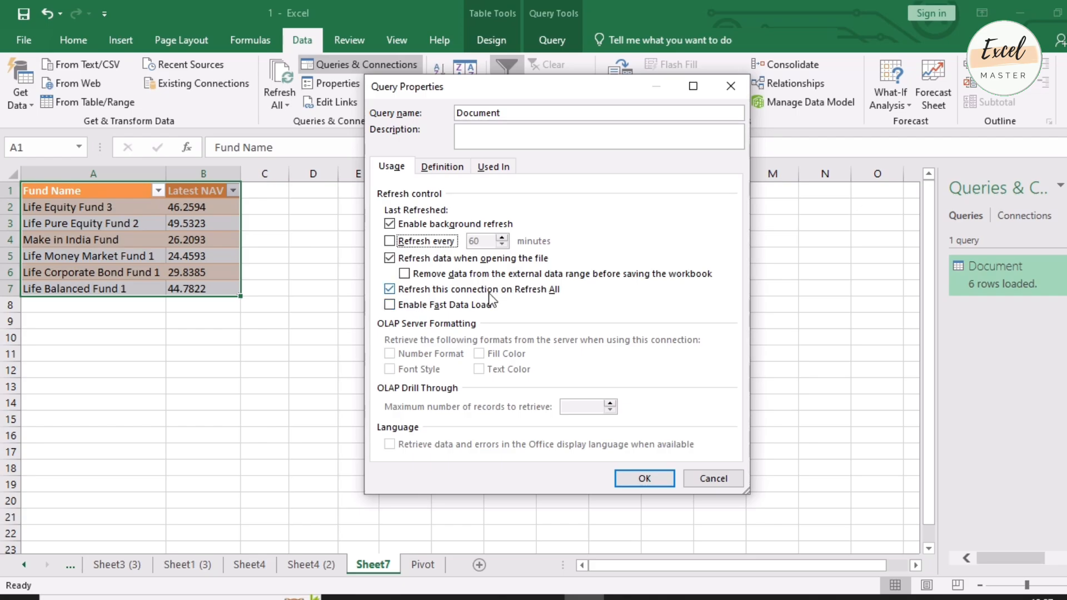
left_click(639, 481)
Refresh the fund table again with the updated query properties in place
left_click(211, 370)
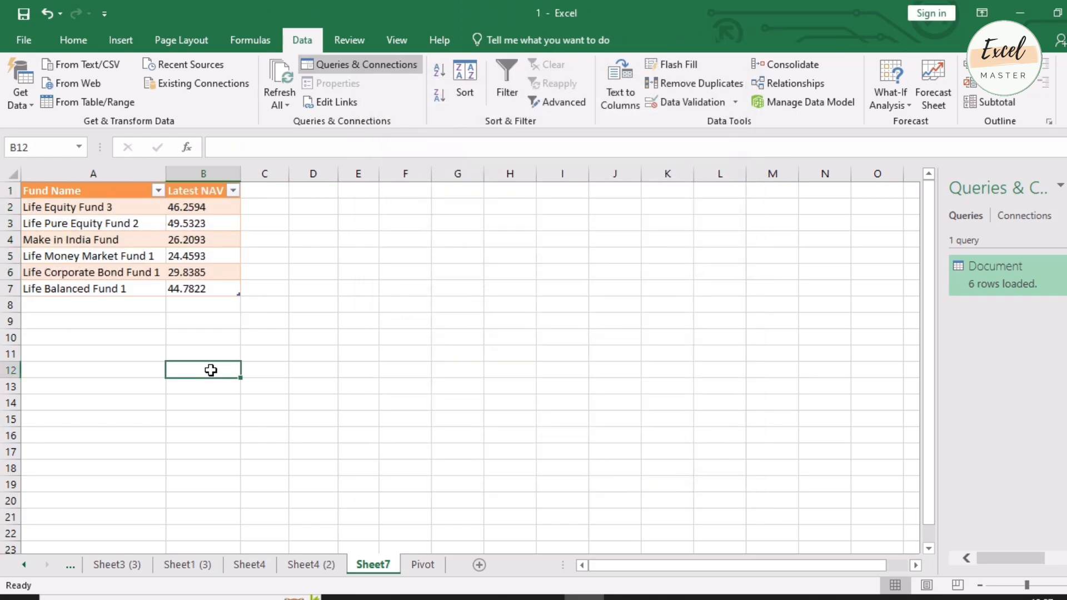
right_click(124, 238)
left_click(185, 337)
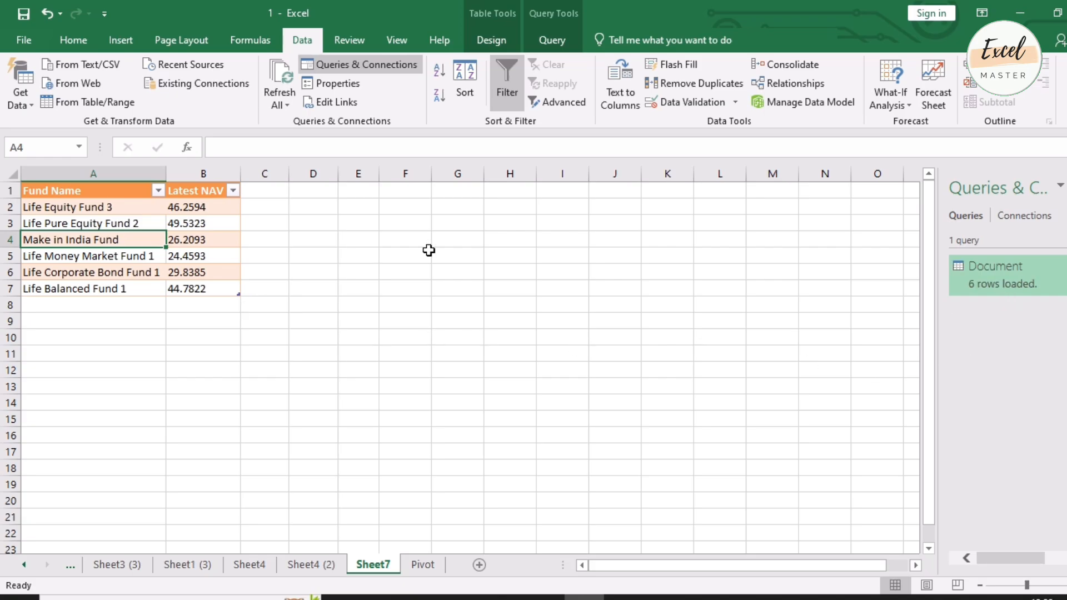
left_click(118, 267)
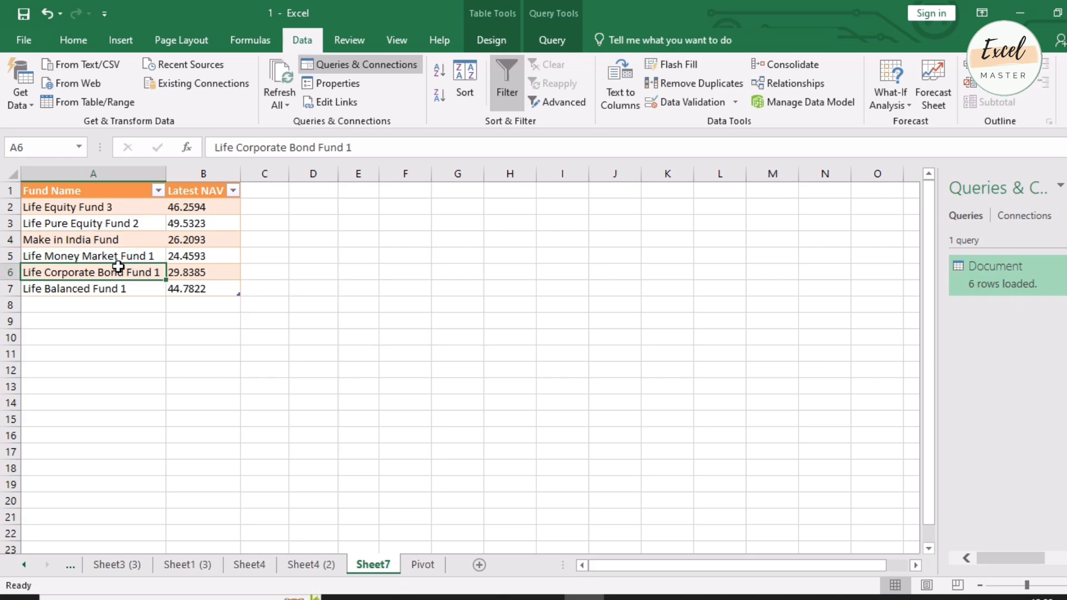
left_click(124, 334)
left_click(106, 229)
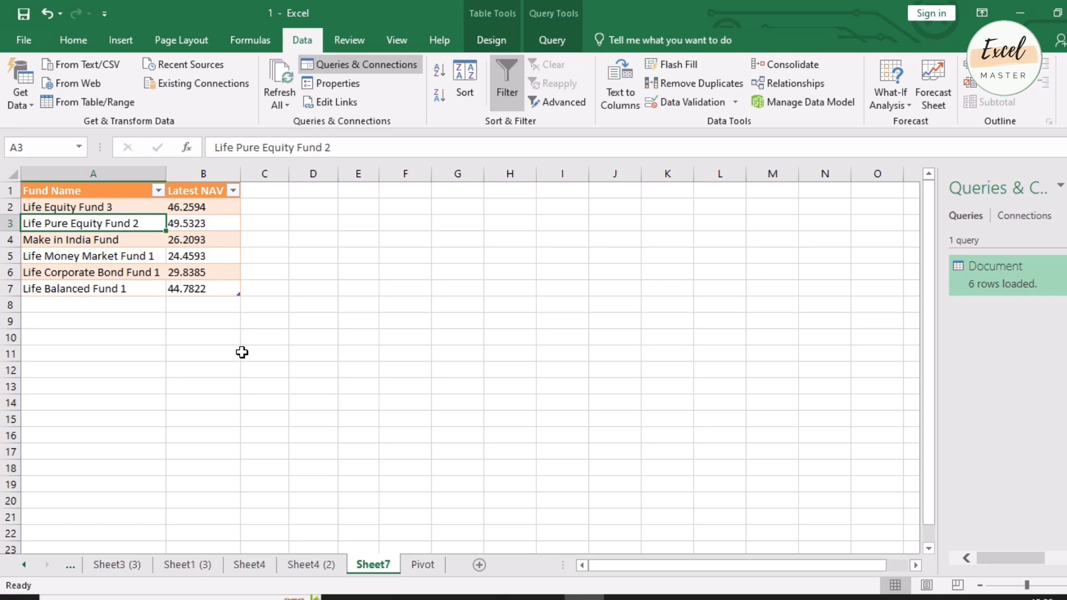
left_click(202, 353)
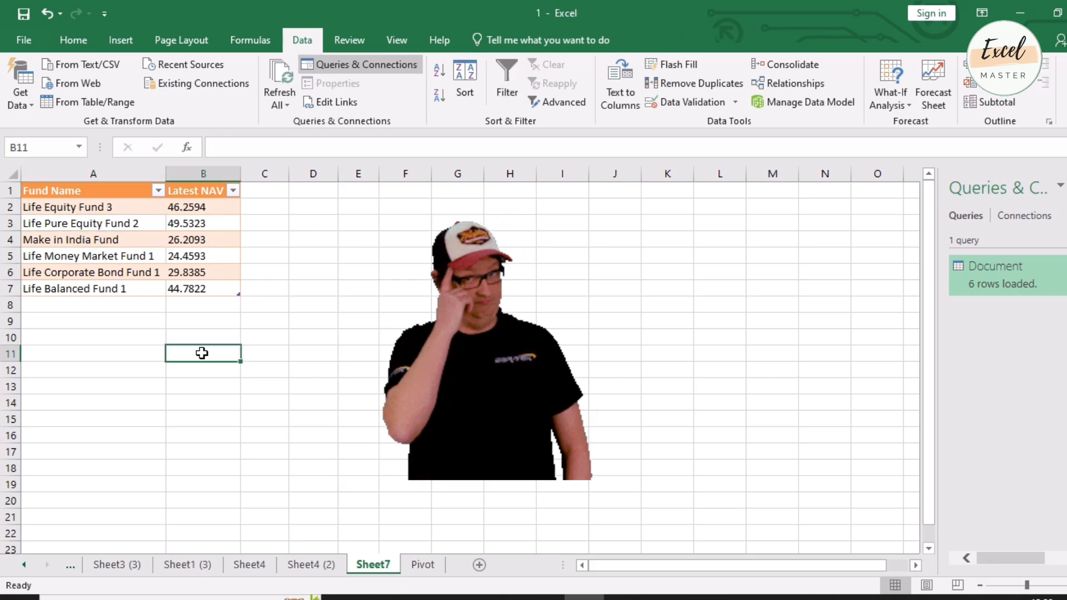